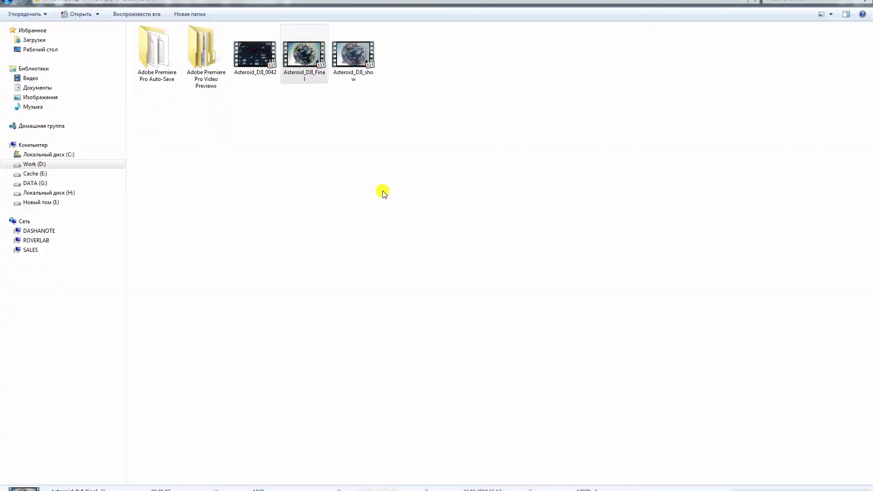
# Preview the drone clips Asteroid_DJI_0042 and Asteroid_DJI_show from Windows Explorer.
pyautogui.doubleClick(259, 55)
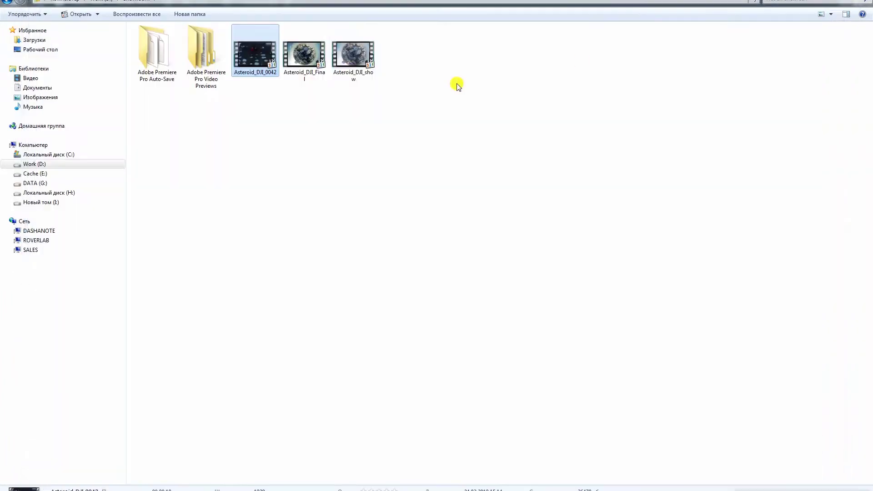
pyautogui.click(349, 61)
pyautogui.doubleClick(349, 61)
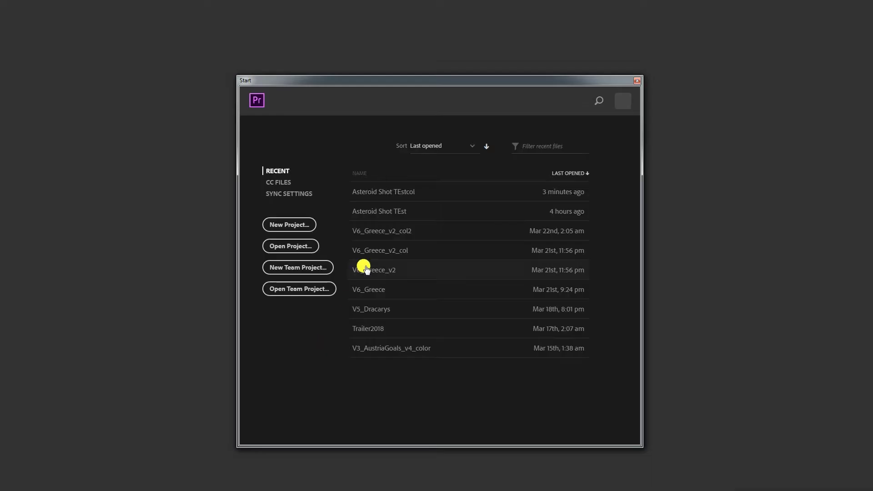
# Create a new Premiere Pro project named AsteroidShot.
pyautogui.click(302, 226)
pyautogui.write('AS')
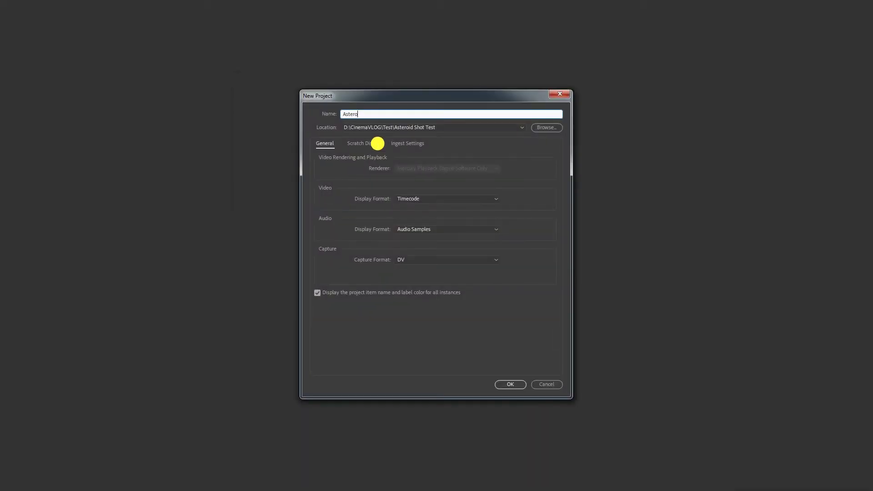
pyautogui.write('ot')
pyautogui.press('Return')
# Import Asteroid_DJI_0042.MP4 and build a matching sequence from it.
pyautogui.doubleClick(145, 132)
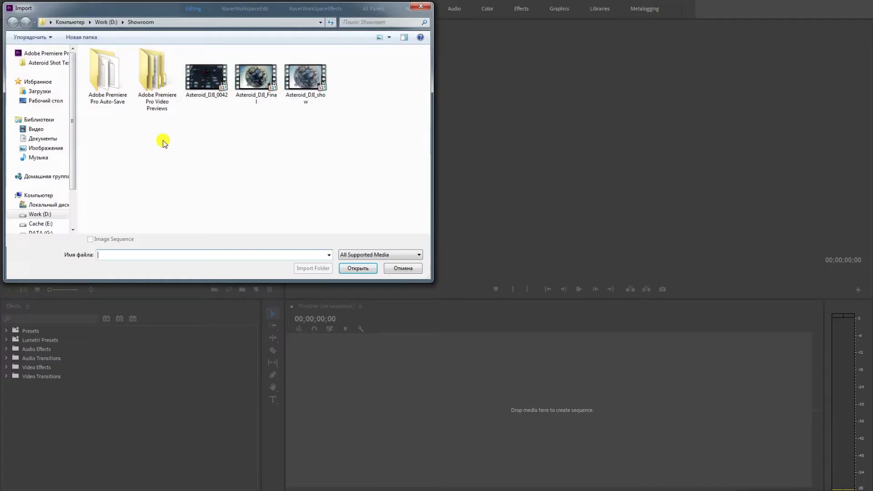
pyautogui.click(208, 93)
pyautogui.click(345, 270)
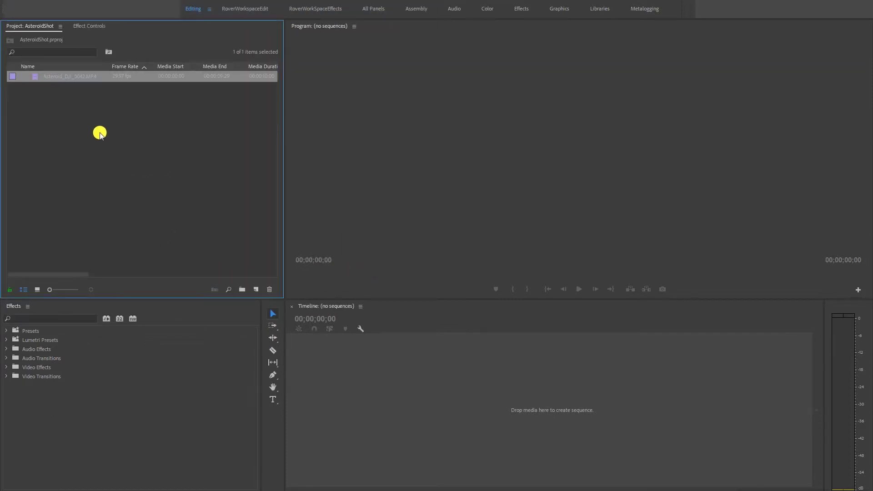
pyautogui.moveTo(33, 76); pyautogui.dragTo(238, 256)
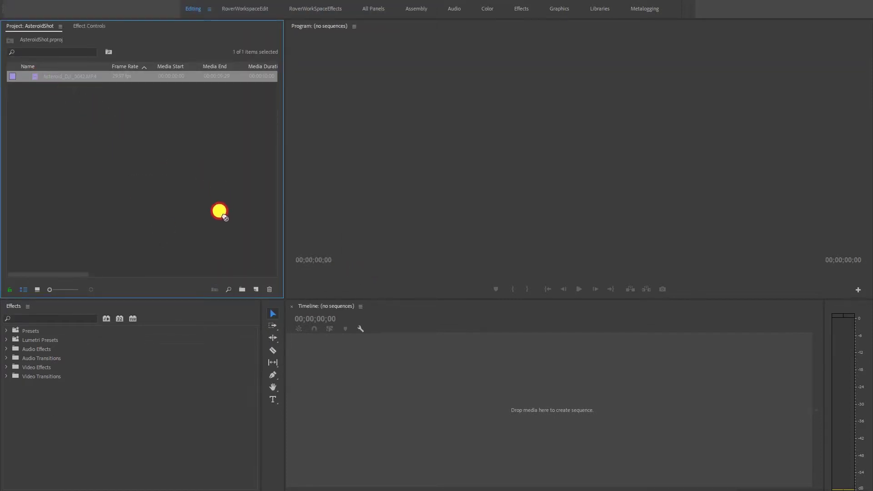
pyautogui.moveTo(239, 255); pyautogui.dragTo(255, 287)
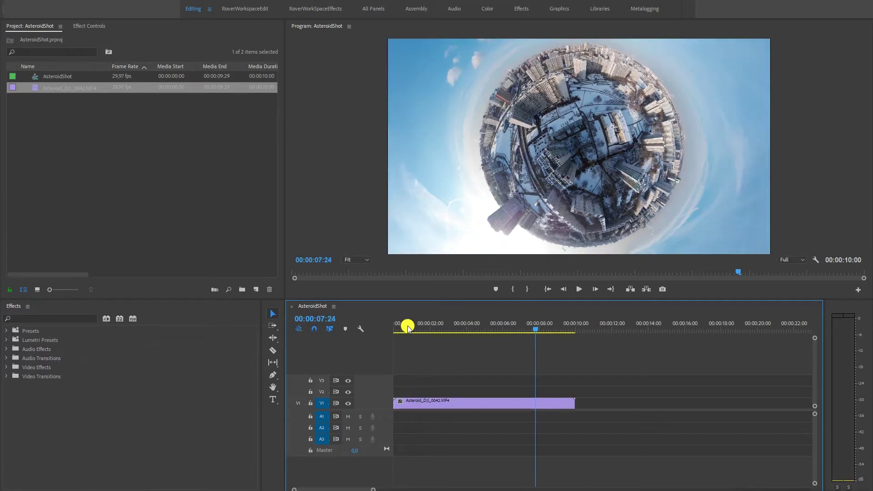
# Cut the clip at 00:00:07:23 and lift the 2-second tail piece onto V2.
pyautogui.press('c')
pyautogui.click(535, 402)
pyautogui.press('v')
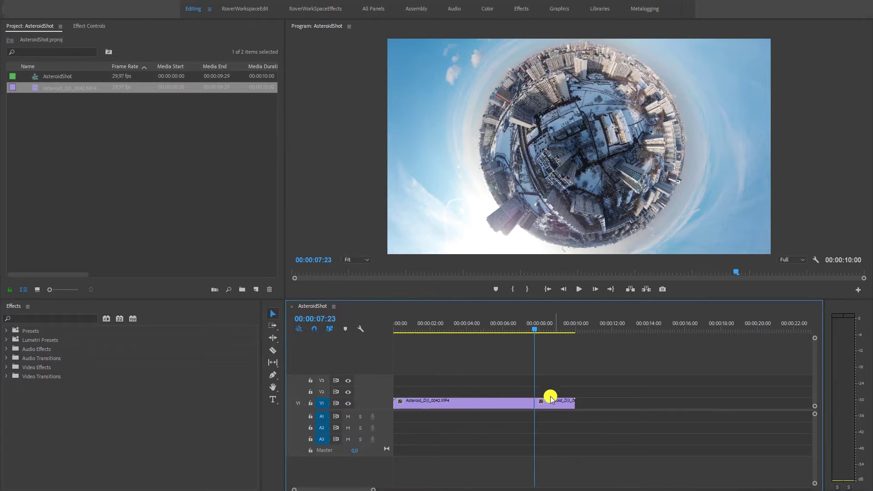
pyautogui.click(568, 404)
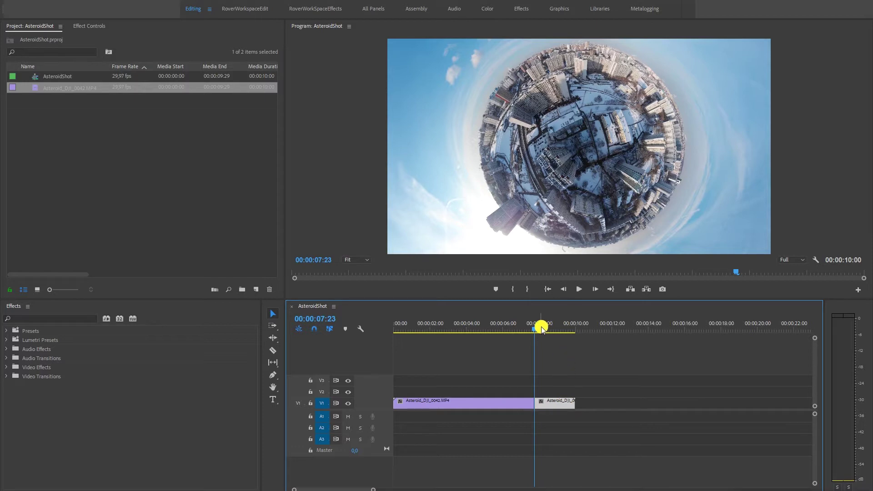
pyautogui.moveTo(543, 327); pyautogui.dragTo(542, 326)
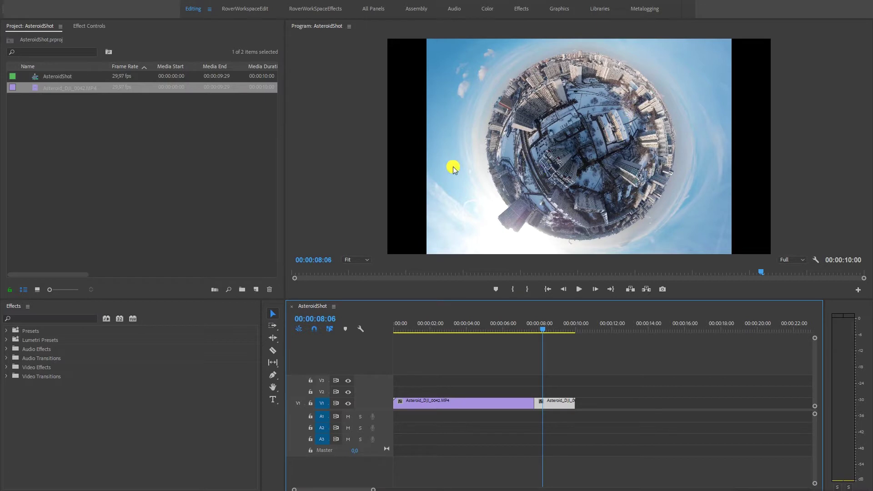
pyautogui.moveTo(547, 402); pyautogui.dragTo(550, 398)
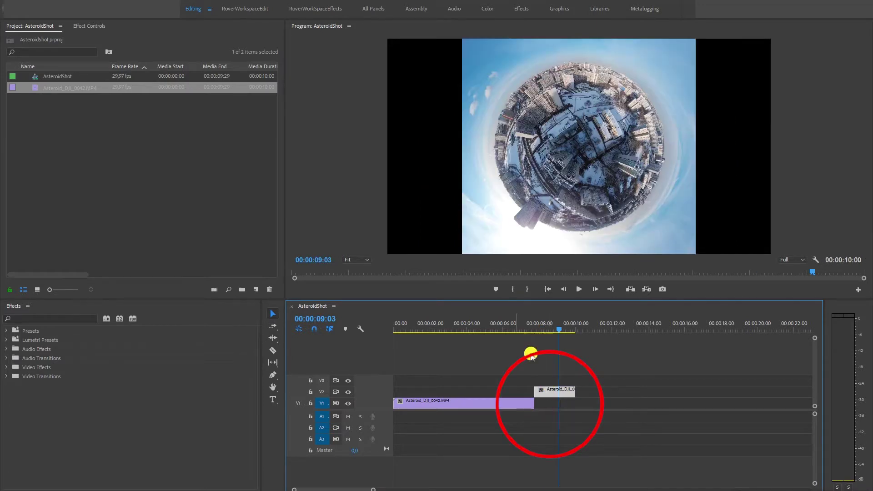
# Create a red Color Matte and place it on V1 under the tail clip, ending at 10:00.
pyautogui.rightClick(99, 130)
pyautogui.moveTo(169, 169)
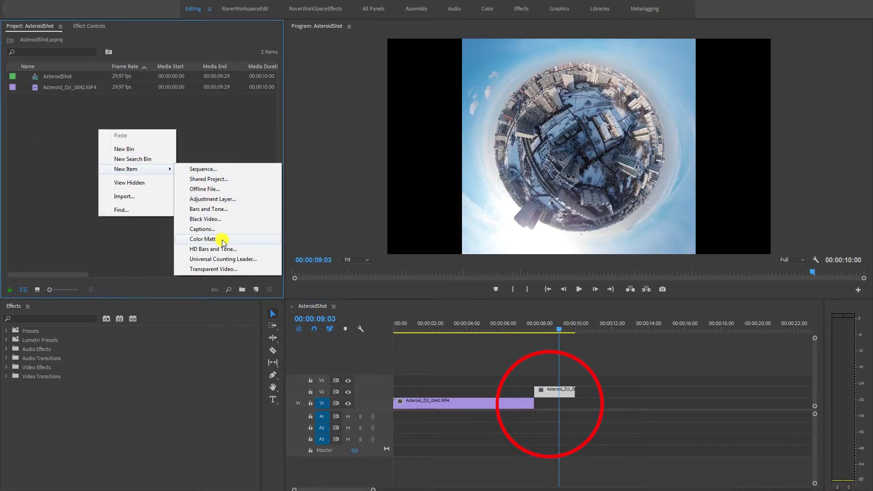
pyautogui.click(222, 242)
pyautogui.click(451, 280)
pyautogui.click(461, 277)
pyautogui.click(536, 199)
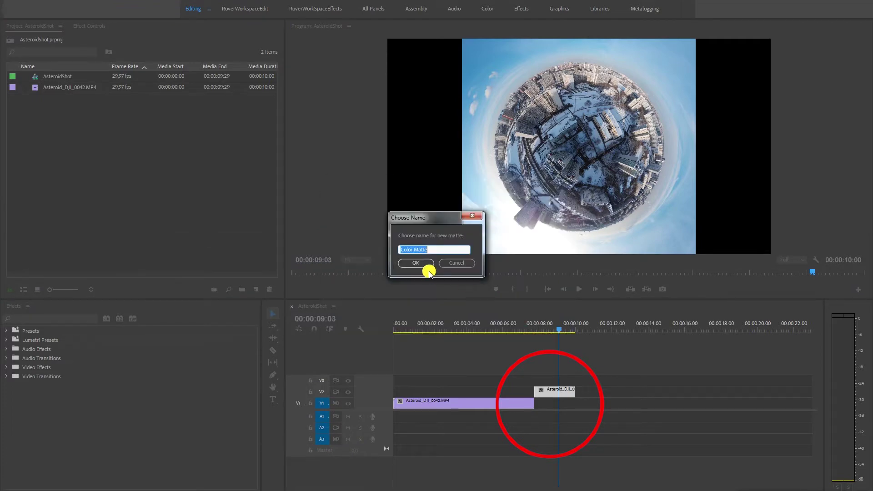
pyautogui.click(427, 268)
pyautogui.moveTo(50, 77)
pyautogui.mouseDown()
pyautogui.moveTo(597, 395)
pyautogui.moveTo(574, 395)
pyautogui.mouseUp()
pyautogui.moveTo(555, 328)
pyautogui.mouseDown()
pyautogui.moveTo(548, 333)
pyautogui.moveTo(557, 333)
pyautogui.mouseUp()
# Find the Luma Key effect and apply it to a timeline clip.
pyautogui.click(31, 318)
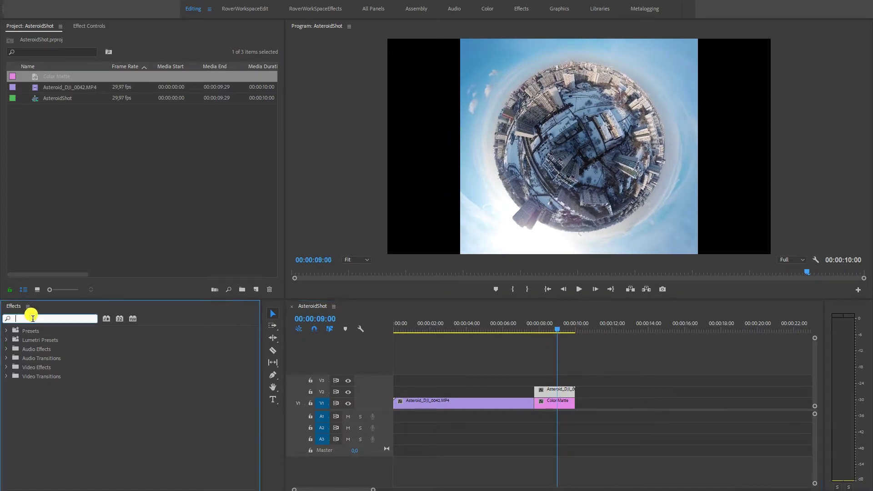
pyautogui.write('luma k')
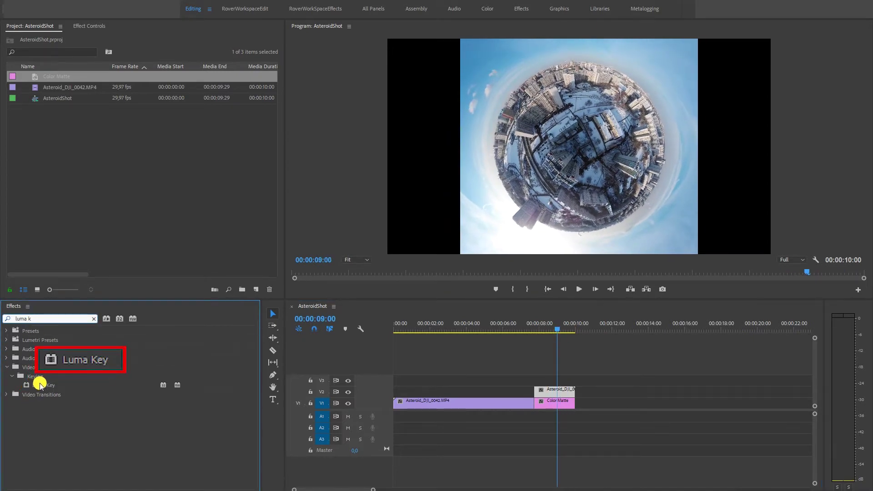
pyautogui.moveTo(37, 385)
pyautogui.mouseDown()
pyautogui.moveTo(533, 351)
pyautogui.moveTo(563, 391)
pyautogui.mouseUp()
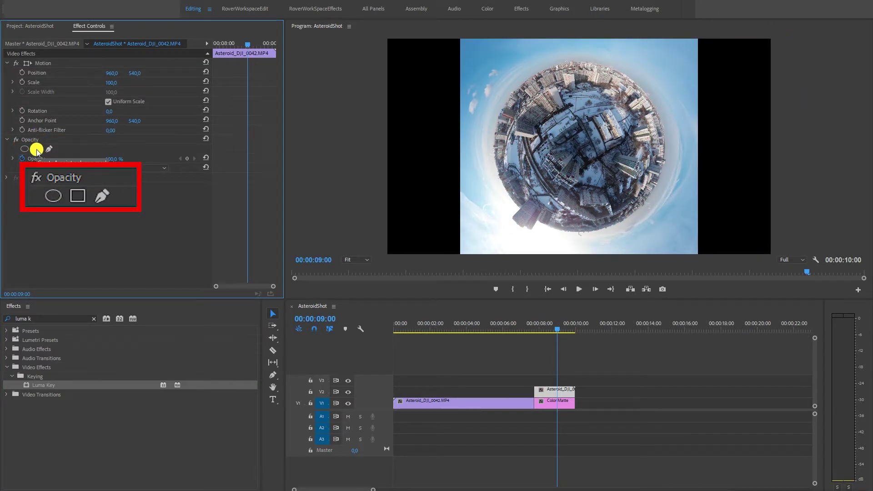
# Add a rectangular opacity mask stretched past the frame and start keyframing its shape.
pyautogui.click(37, 149)
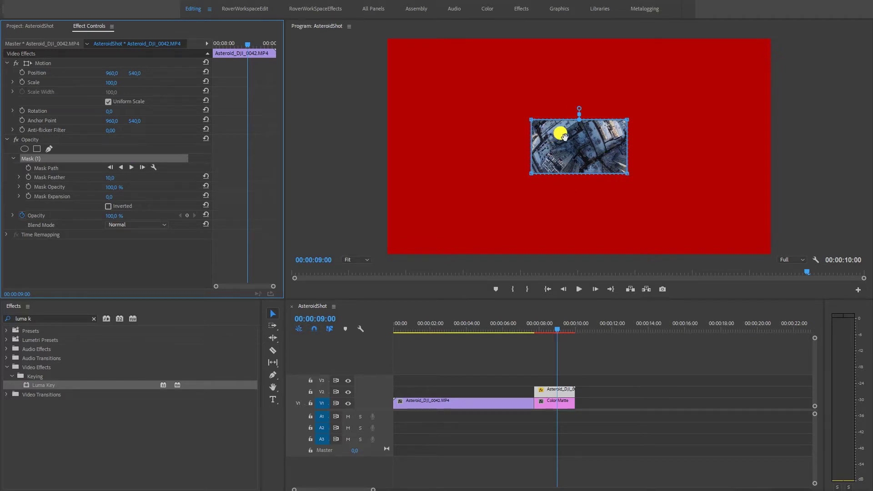
pyautogui.moveTo(551, 161); pyautogui.dragTo(485, 235)
pyautogui.moveTo(551, 131); pyautogui.dragTo(483, 53)
pyautogui.moveTo(606, 161); pyautogui.dragTo(677, 234)
pyautogui.moveTo(605, 130)
pyautogui.mouseDown()
pyautogui.moveTo(628, 97)
pyautogui.moveTo(678, 55)
pyautogui.mouseUp()
pyautogui.moveTo(538, 329)
pyautogui.mouseDown()
pyautogui.moveTo(569, 333)
pyautogui.moveTo(535, 331)
pyautogui.mouseUp()
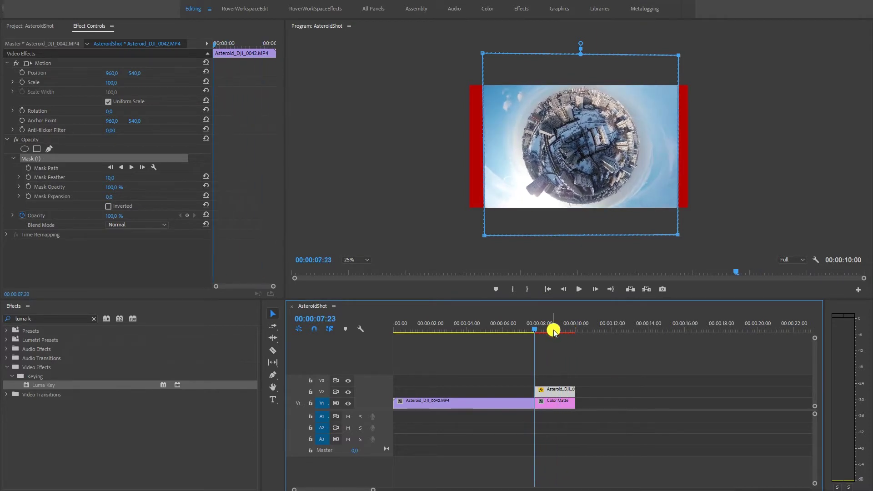
pyautogui.click(29, 168)
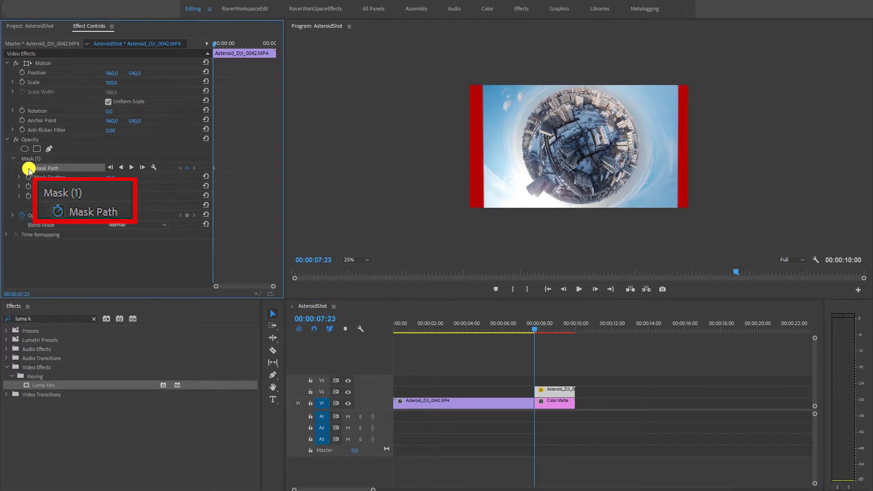
pyautogui.moveTo(212, 173); pyautogui.dragTo(192, 172)
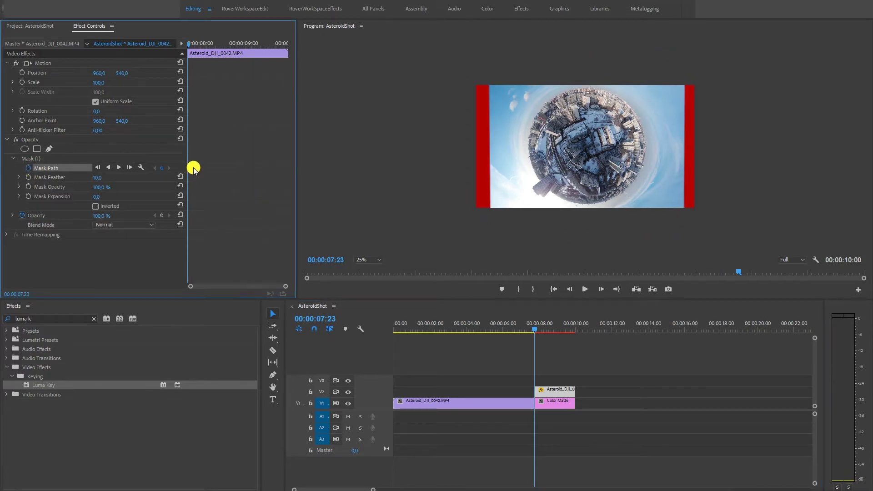
# At 09:29 pull all four mask corners inward and set mask feather to 0.
pyautogui.click(575, 328)
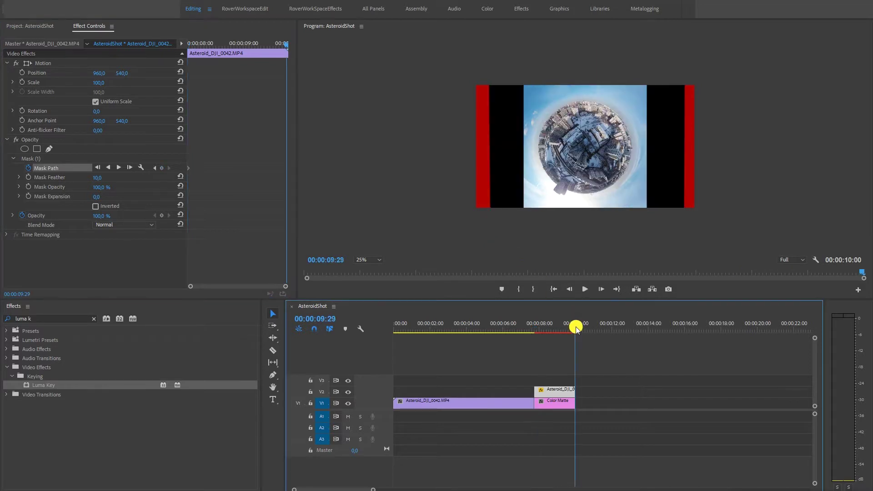
pyautogui.click(36, 158)
pyautogui.moveTo(491, 236); pyautogui.dragTo(526, 214)
pyautogui.moveTo(486, 52); pyautogui.dragTo(533, 46)
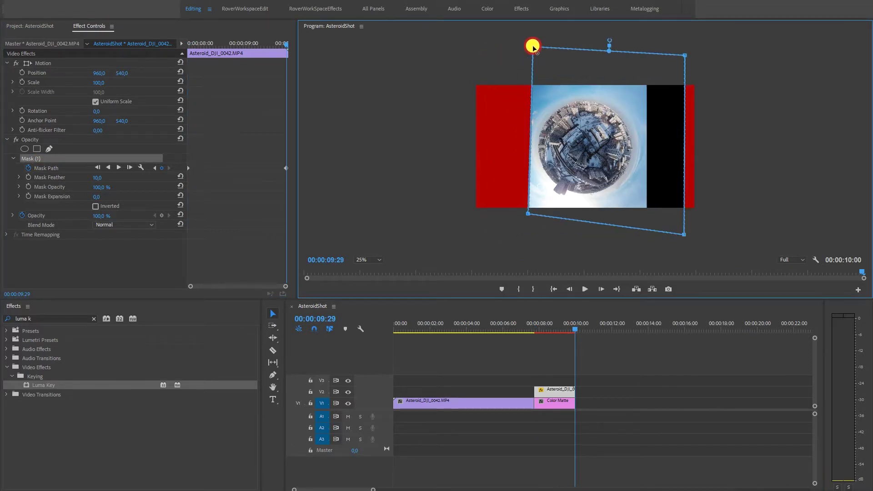
pyautogui.moveTo(684, 235); pyautogui.dragTo(650, 220)
pyautogui.moveTo(685, 55); pyautogui.dragTo(643, 55)
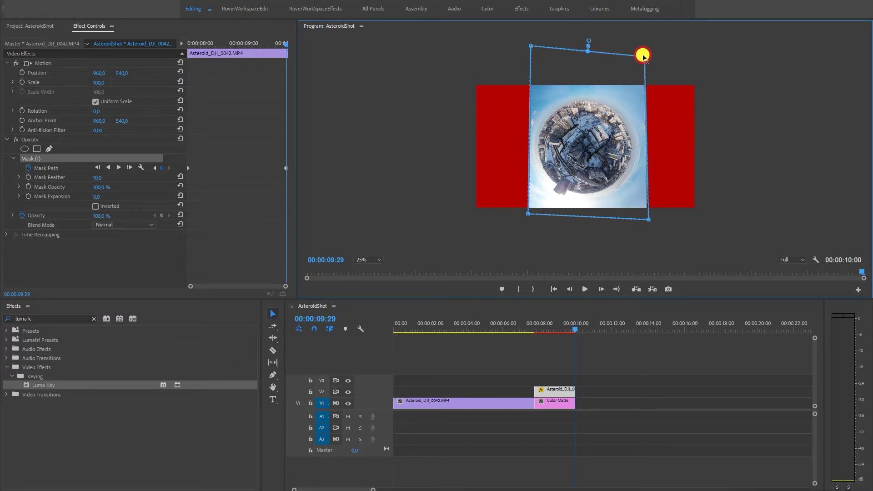
pyautogui.moveTo(648, 219); pyautogui.dragTo(639, 217)
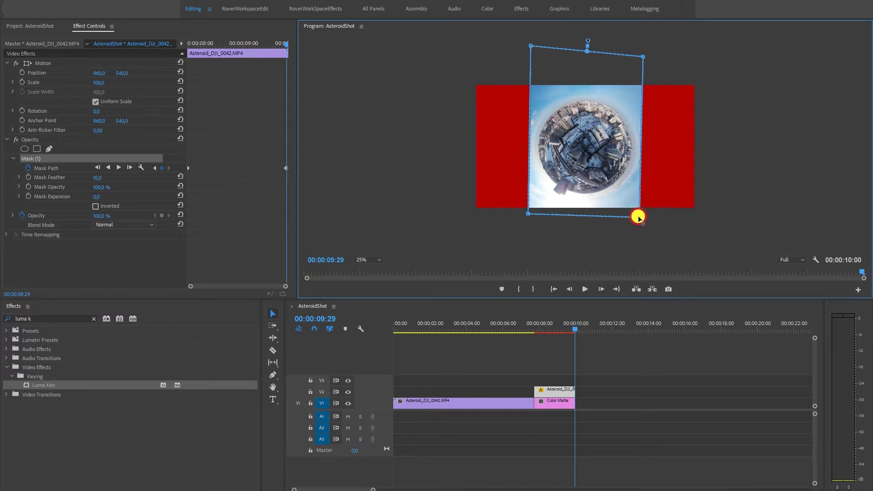
pyautogui.click(96, 180)
pyautogui.click(98, 178)
pyautogui.write('0')
pyautogui.press('Return')
# At 08:13 narrow the mask's sides again, then Alt-duplicate the clip onto V3.
pyautogui.press('space')
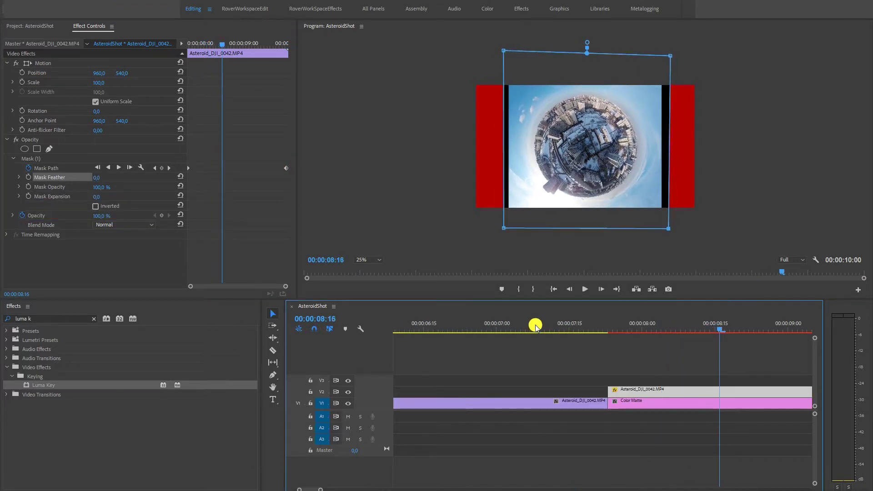
pyautogui.press('space')
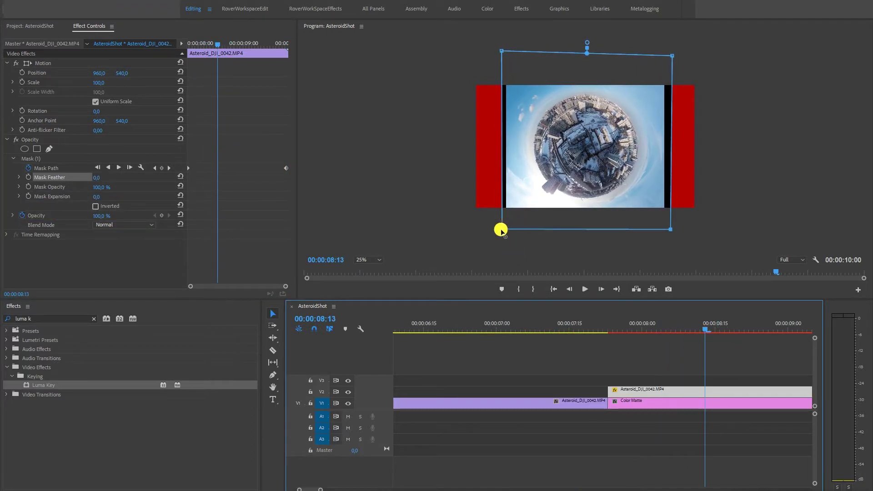
pyautogui.moveTo(501, 228); pyautogui.dragTo(522, 227)
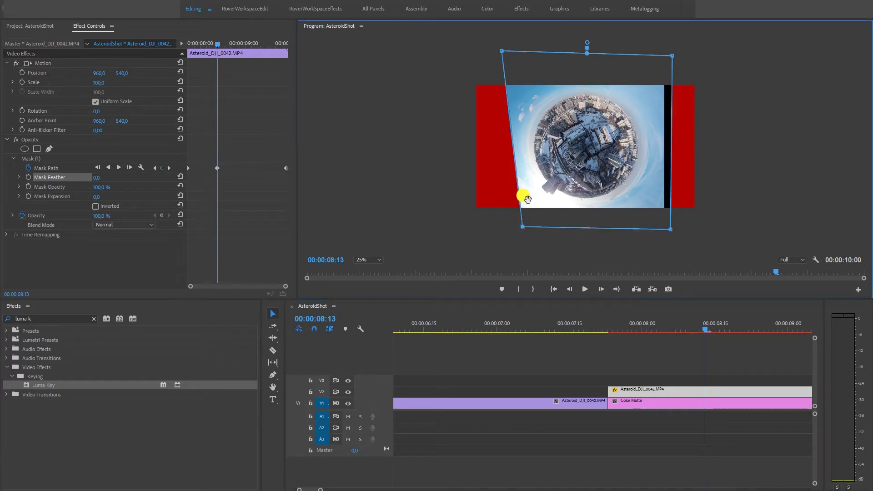
pyautogui.moveTo(501, 52); pyautogui.dragTo(524, 52)
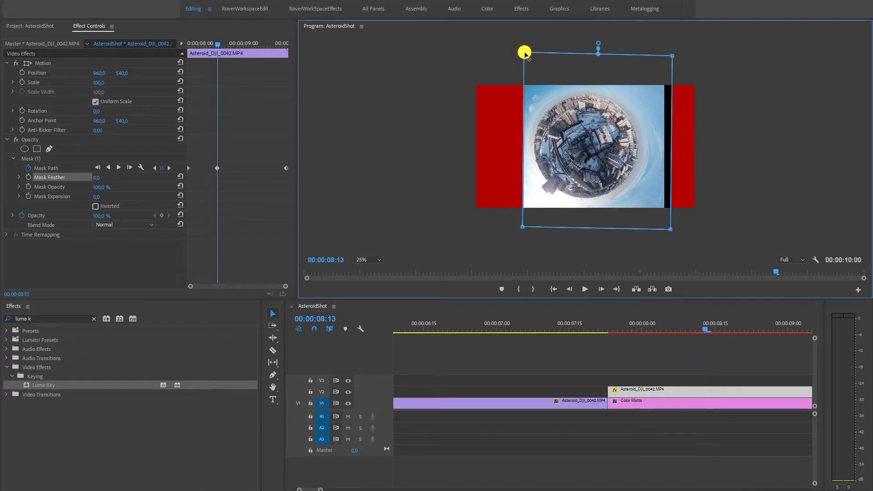
pyautogui.moveTo(670, 56); pyautogui.dragTo(649, 57)
pyautogui.moveTo(654, 207); pyautogui.dragTo(643, 230)
pyautogui.click(627, 325)
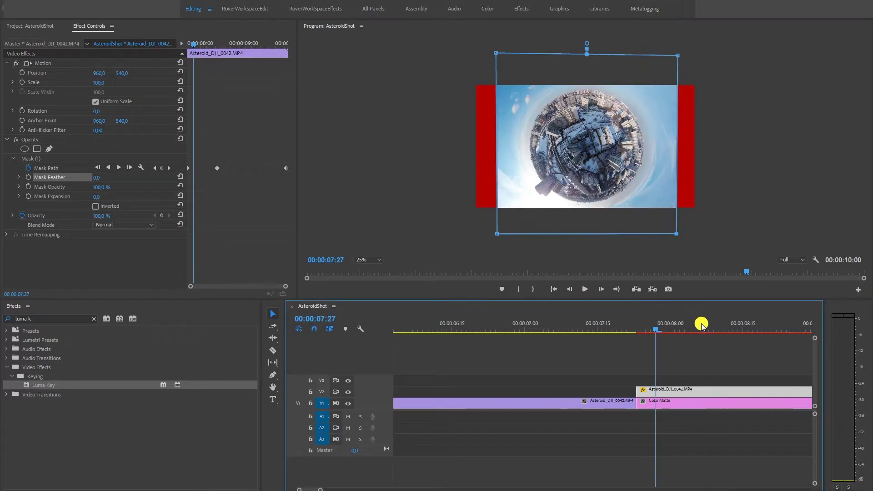
pyautogui.moveTo(663, 390); pyautogui.dragTo(662, 380)
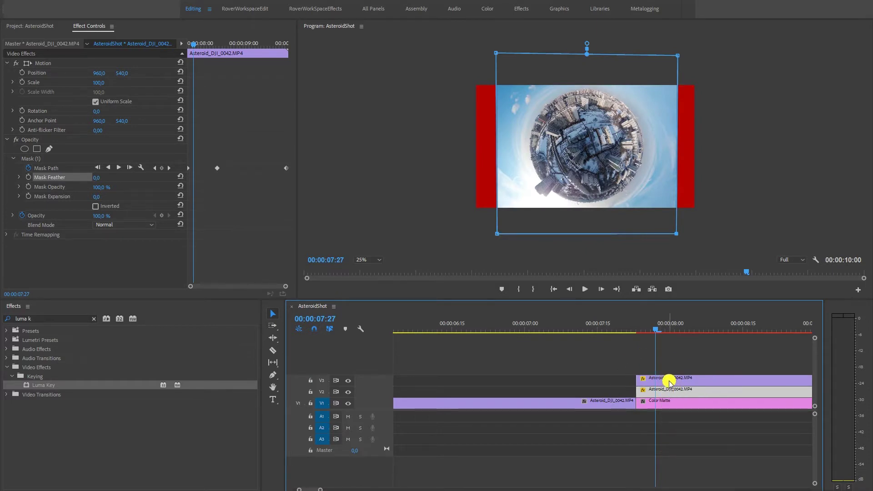
# Invert the mask on the V2 Asteroid clip, previewing with V3 hidden.
pyautogui.click(666, 380)
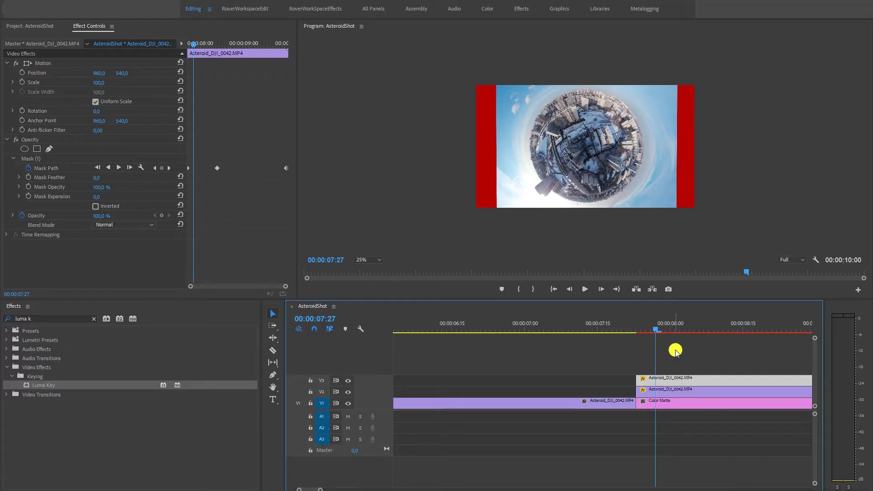
pyautogui.click(660, 390)
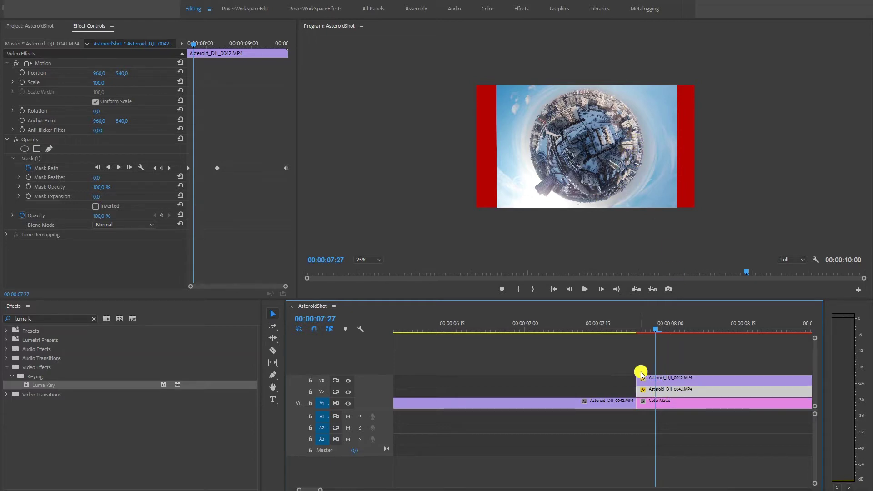
pyautogui.click(96, 206)
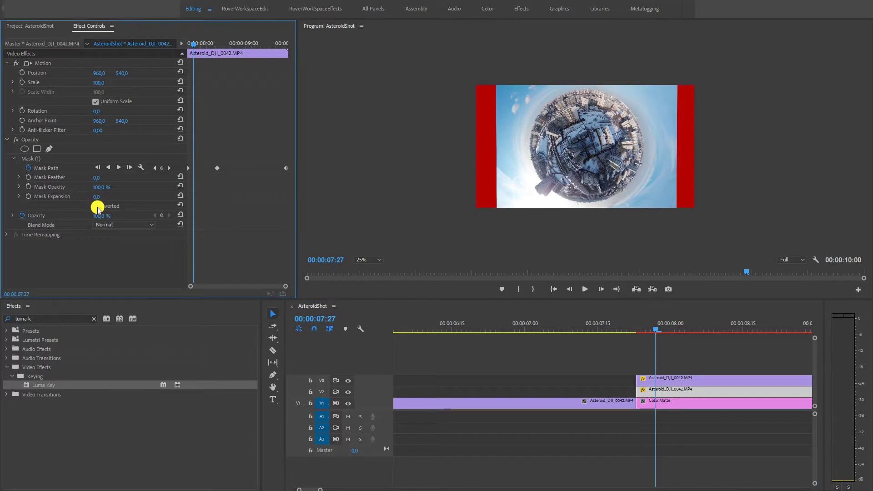
pyautogui.click(348, 380)
pyautogui.click(685, 337)
pyautogui.moveTo(685, 337); pyautogui.dragTo(705, 329)
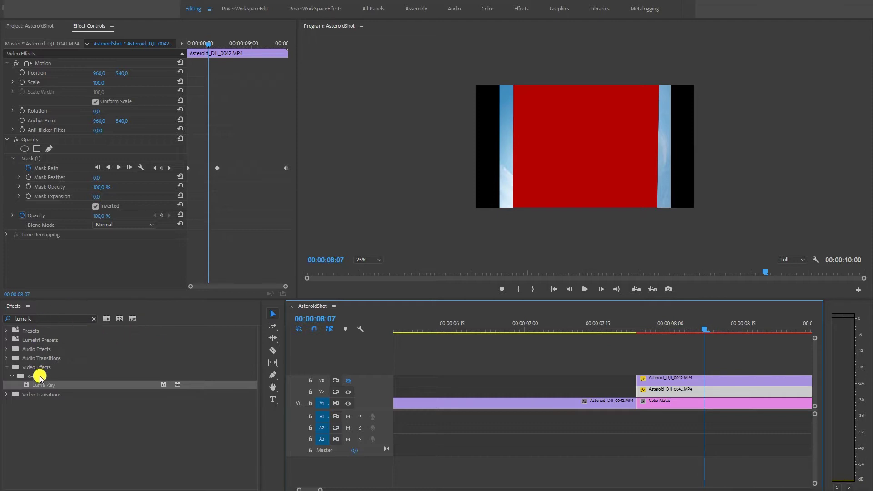
# Apply Luma Key to the V2 clip with a 5% threshold and unhide V3.
pyautogui.moveTo(37, 386); pyautogui.dragTo(702, 390)
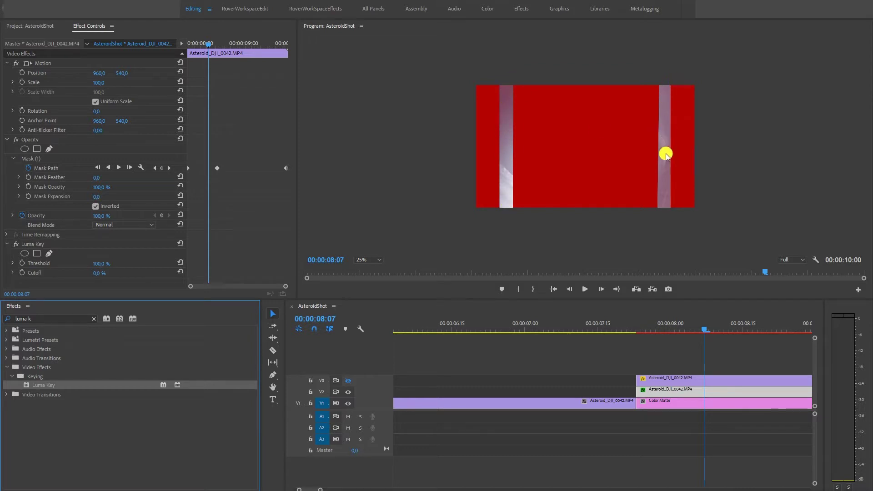
pyautogui.moveTo(97, 263); pyautogui.dragTo(36, 264)
pyautogui.click(333, 372)
pyautogui.press('Right')
pyautogui.press('Right')
pyautogui.press('Right')
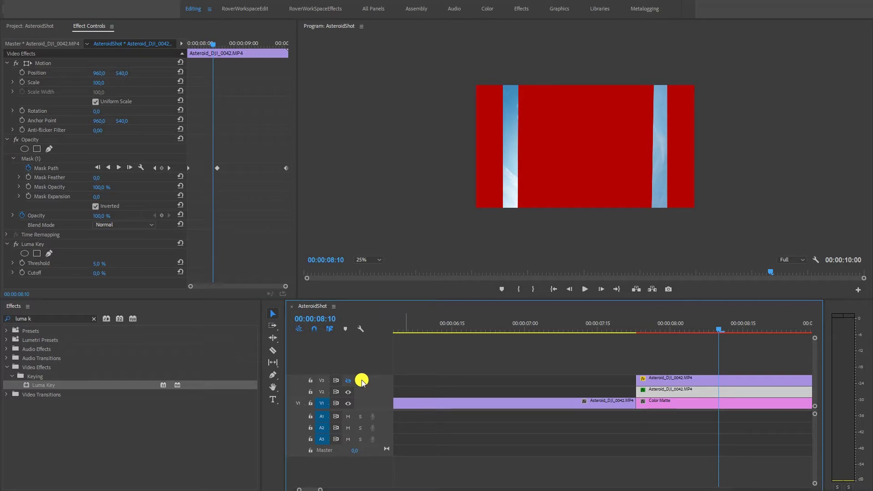
pyautogui.click(347, 381)
pyautogui.moveTo(724, 327); pyautogui.dragTo(709, 327)
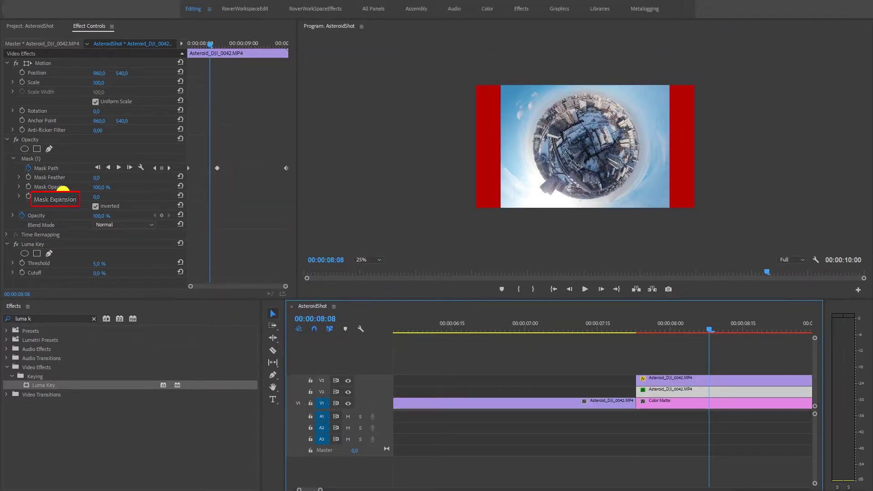
# Fit the monitor preview, delete the red Color Matte, and select all three Asteroid clips.
pyautogui.click(376, 259)
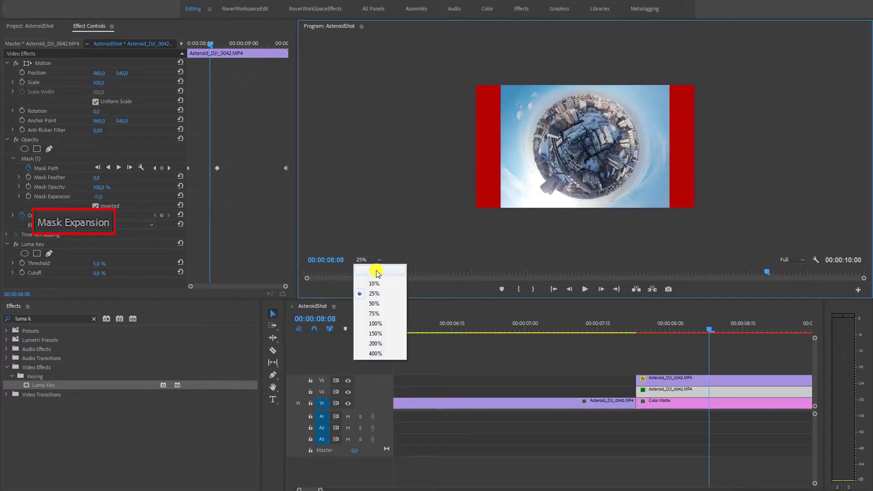
pyautogui.click(382, 273)
pyautogui.press('j')
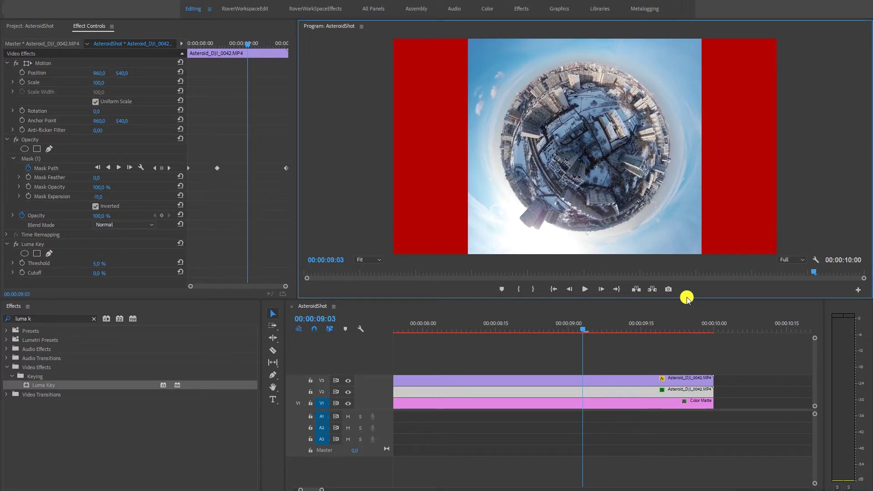
pyautogui.click(492, 404)
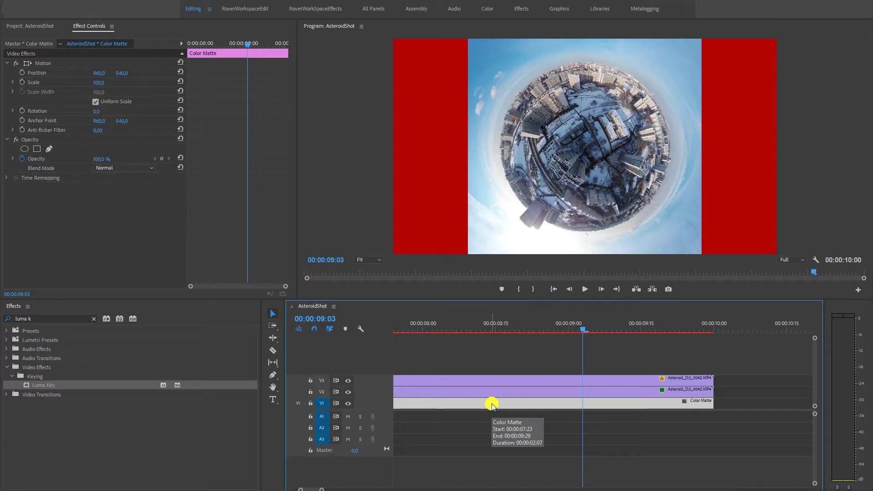
pyautogui.press('Delete')
pyautogui.press('-')
pyautogui.press('-')
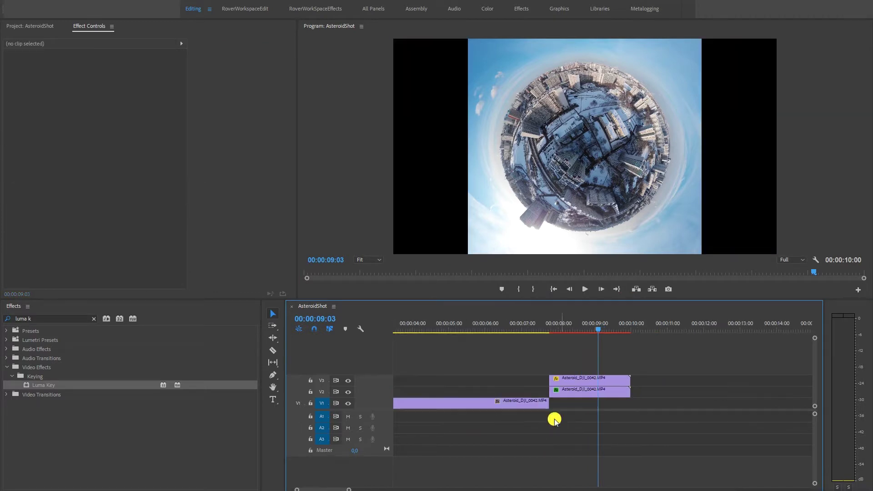
pyautogui.moveTo(667, 427); pyautogui.dragTo(415, 360)
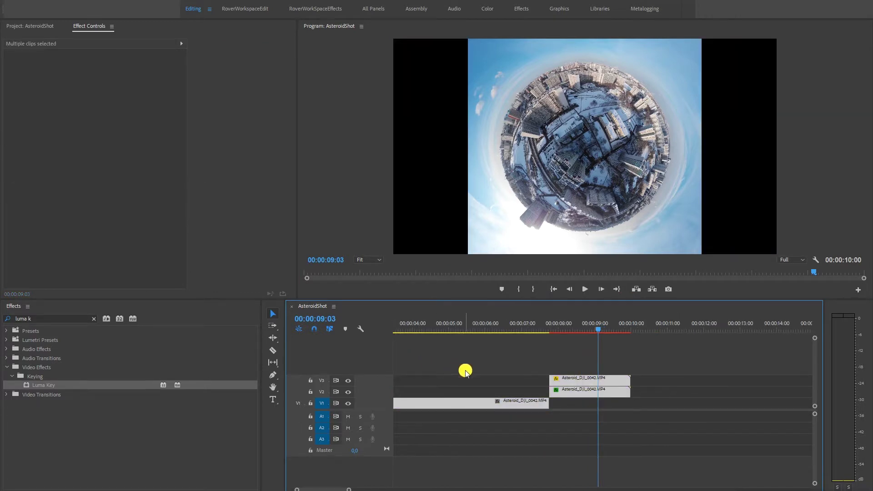
# Nest the three selected Asteroid clips into a sequence named AS_wo_bars.
pyautogui.rightClick(466, 400)
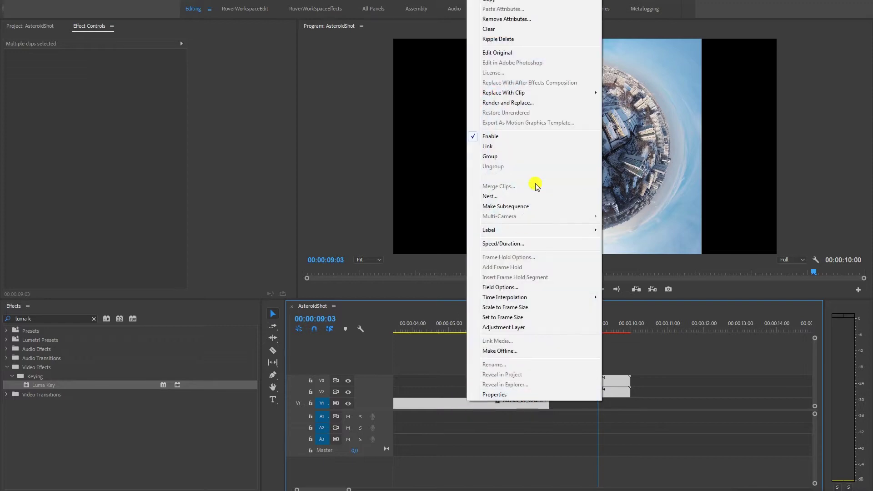
pyautogui.click(518, 196)
pyautogui.write('AS_wo_bars')
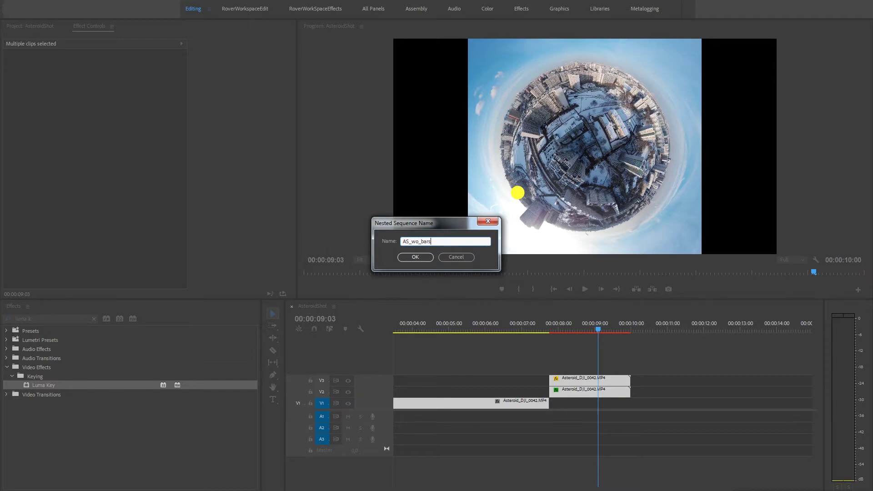
pyautogui.press('Return')
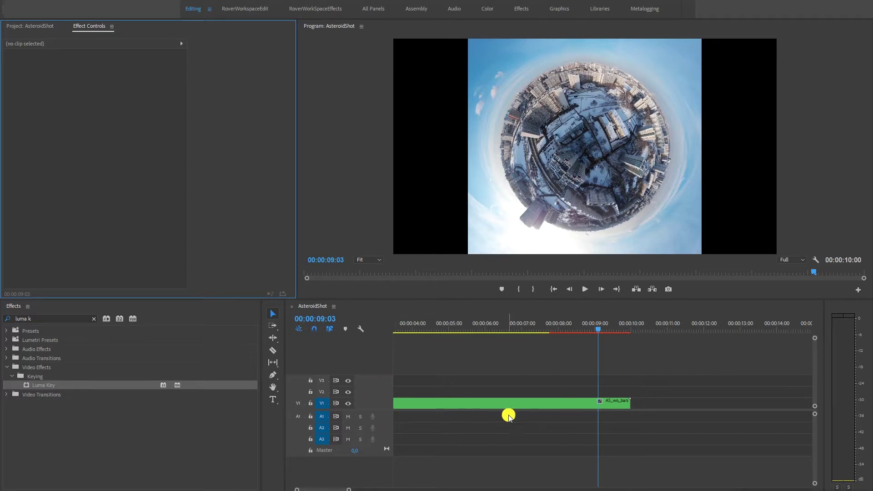
# Scrub the nested clip between 07:19 and 09:28, then Alt-duplicate AS_wo_bars onto V2.
pyautogui.moveTo(509, 324); pyautogui.dragTo(591, 324)
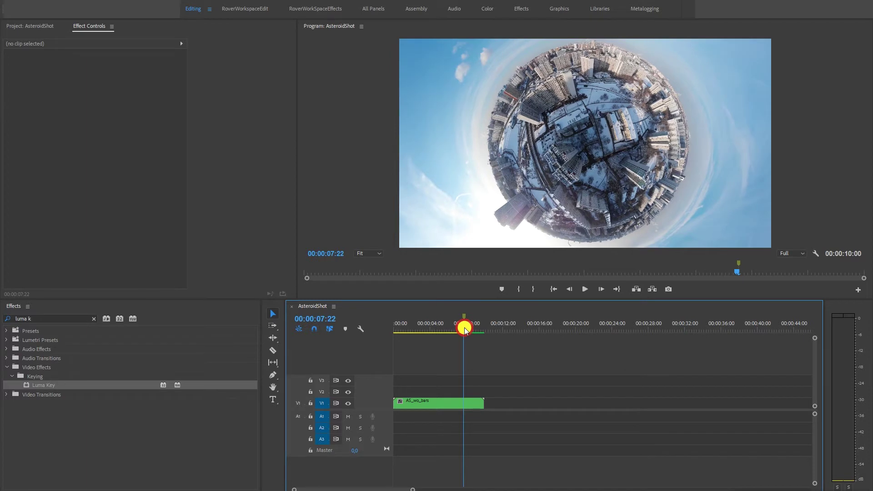
pyautogui.moveTo(463, 328); pyautogui.dragTo(485, 333)
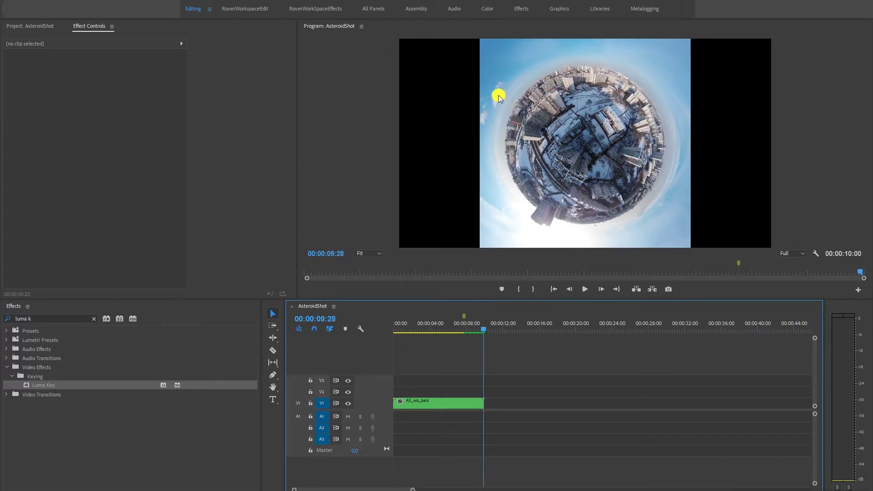
pyautogui.moveTo(483, 331); pyautogui.dragTo(464, 332)
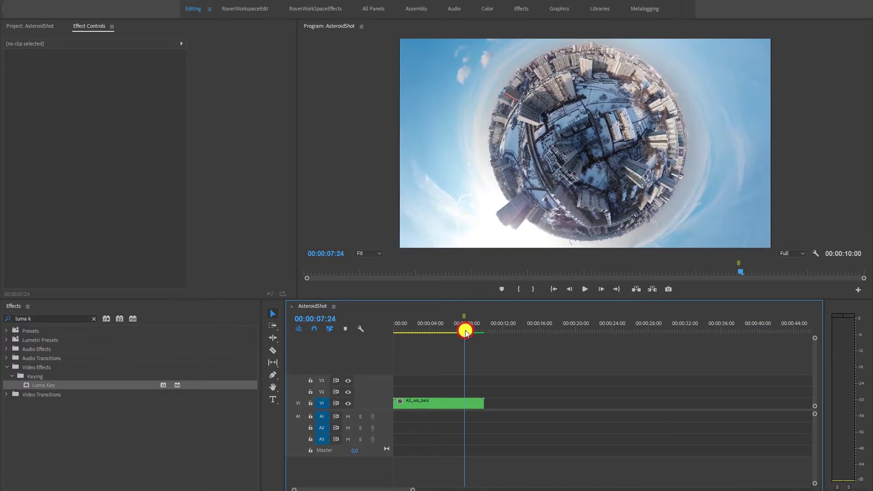
pyautogui.moveTo(465, 332); pyautogui.dragTo(463, 331)
pyautogui.scroll(-4, 466, 276)
pyautogui.press('=')
pyautogui.press('=')
pyautogui.press('=')
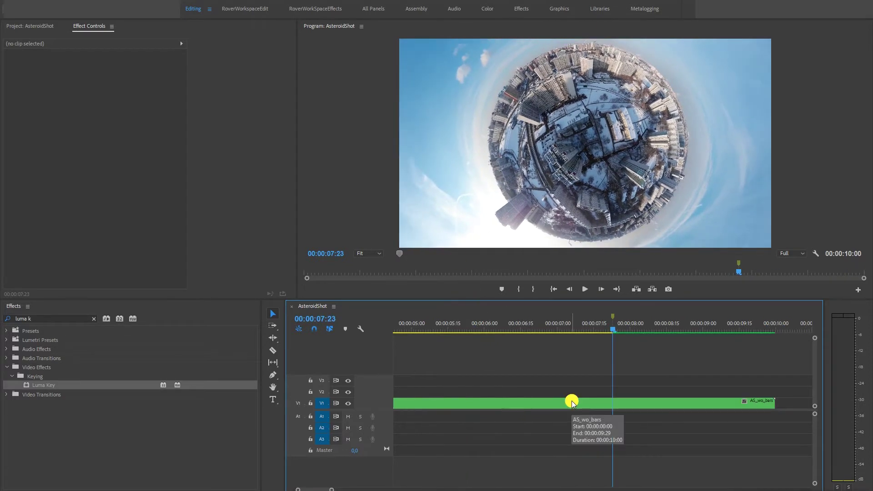
pyautogui.moveTo(572, 402); pyautogui.dragTo(572, 394)
# Apply a default Frame Hold to the V2 AS_wo_bars copy and check it around 09:29.
pyautogui.rightClick(612, 395)
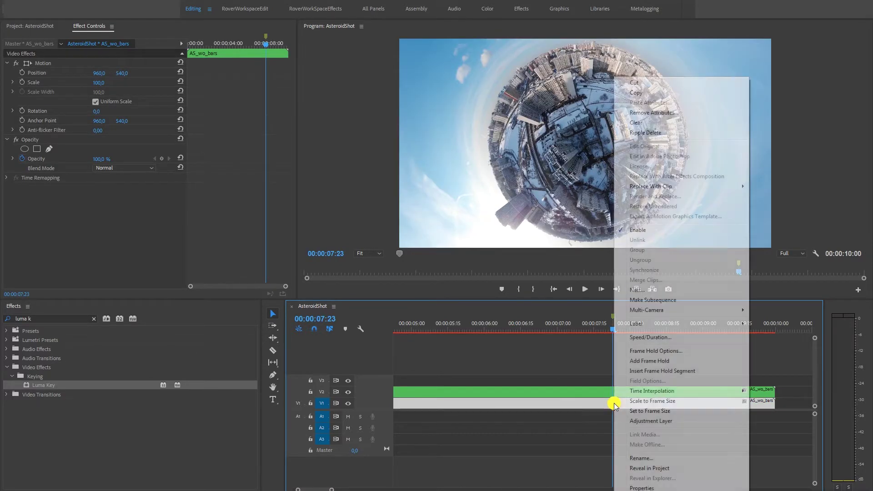
pyautogui.click(658, 351)
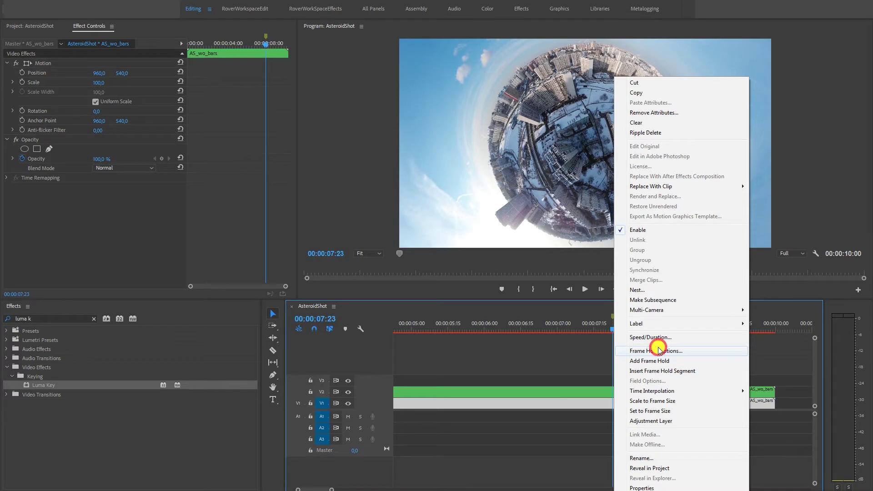
pyautogui.click(497, 242)
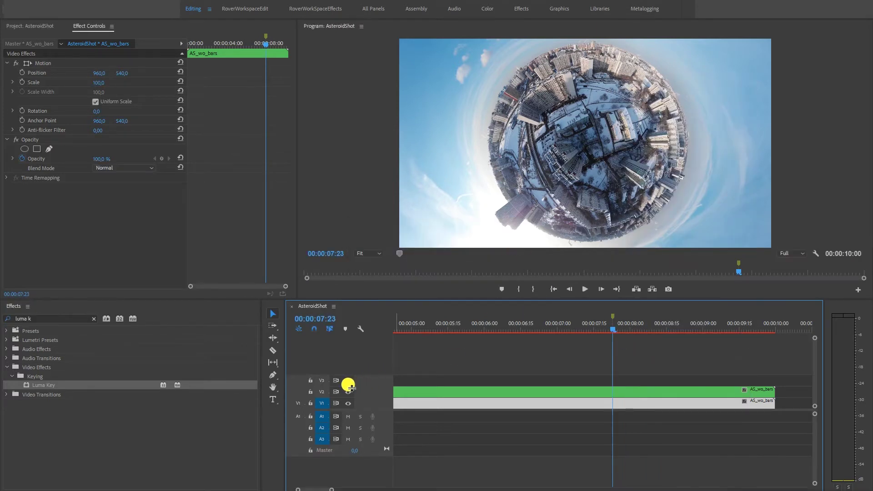
pyautogui.click(349, 391)
pyautogui.moveTo(649, 337); pyautogui.dragTo(770, 338)
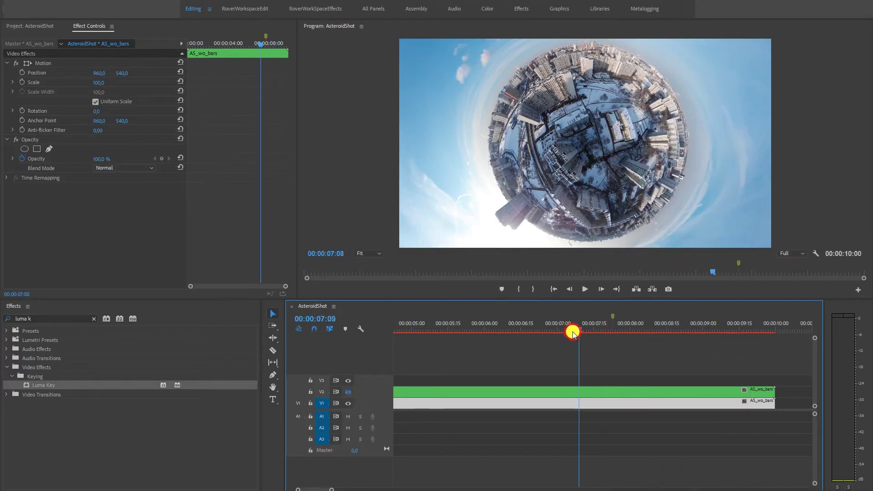
pyautogui.click(348, 391)
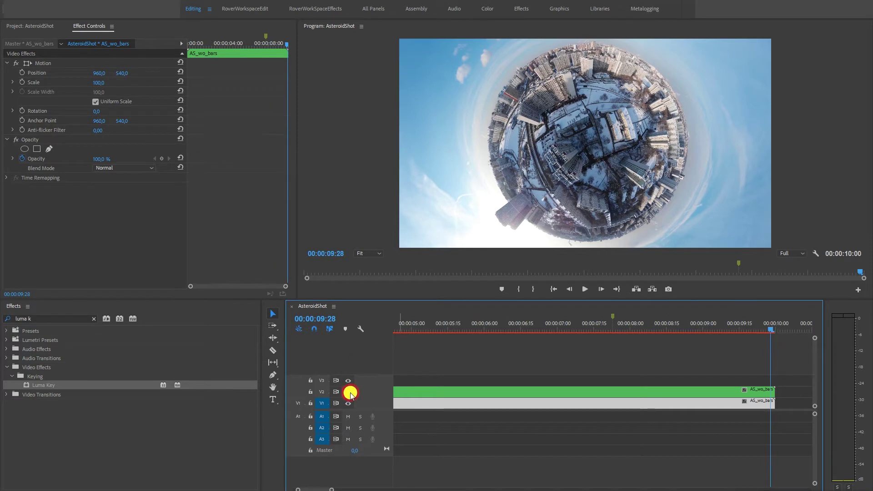
pyautogui.press('=')
pyautogui.press('Right')
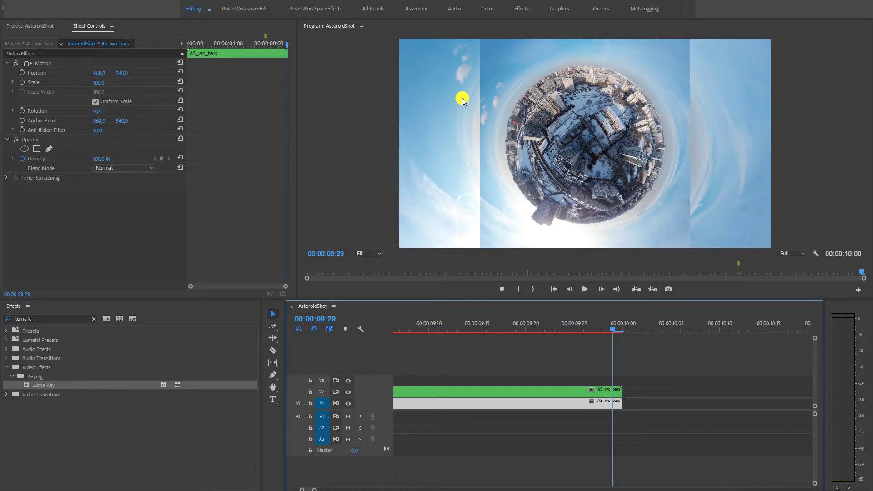
# Give the background AS_wo_bars copy Rotation -15° and Scale 74, then hide the lower track.
pyautogui.click(97, 112)
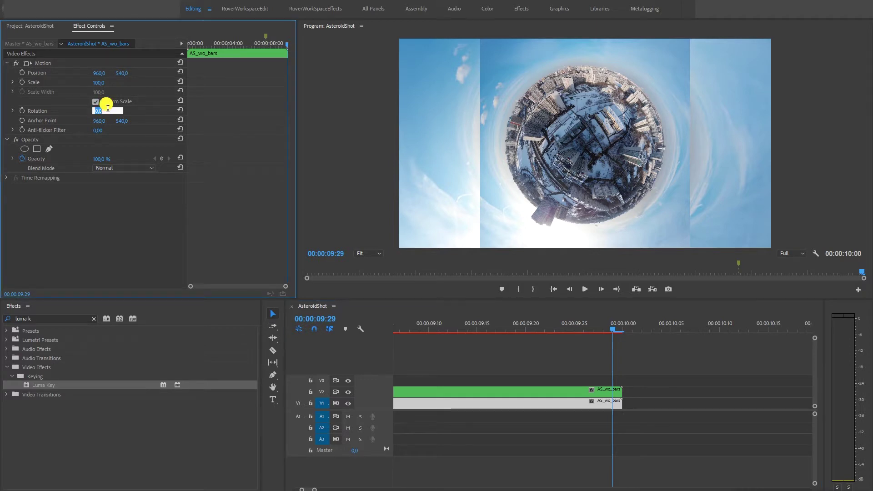
pyautogui.write('15')
pyautogui.press('Return')
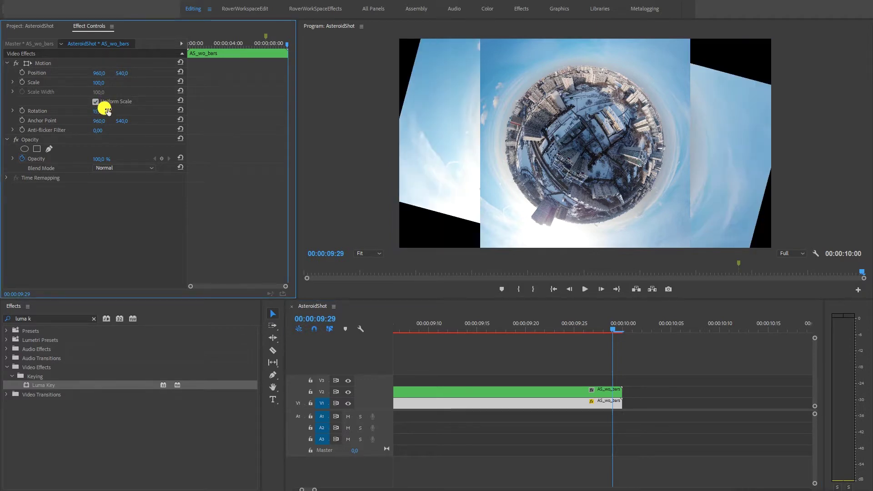
pyautogui.click(108, 111)
pyautogui.write('15,')
pyautogui.press('Return')
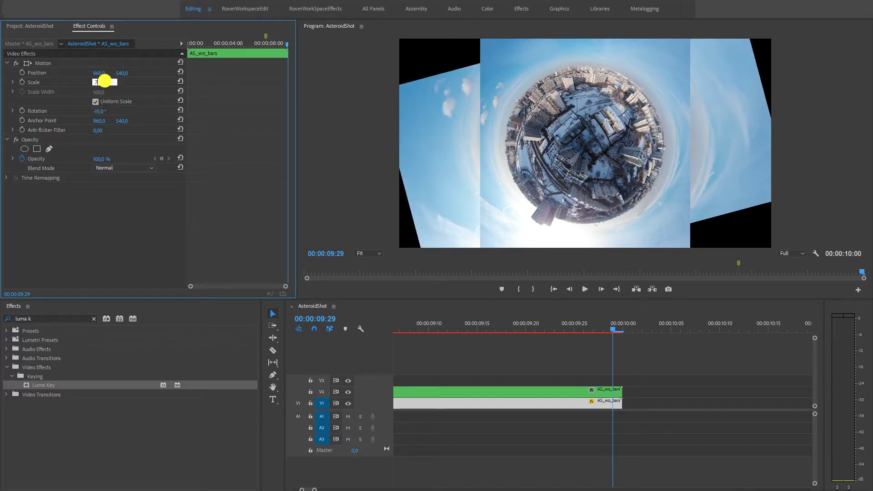
pyautogui.press('Return')
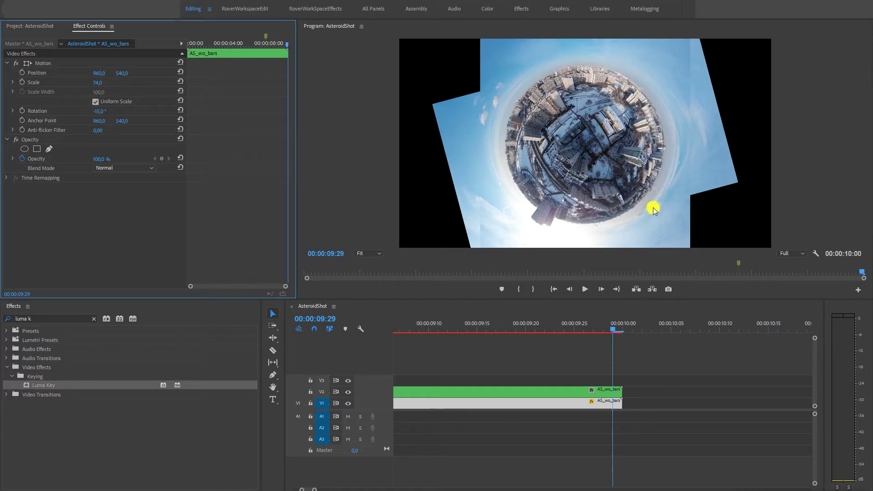
pyautogui.click(348, 403)
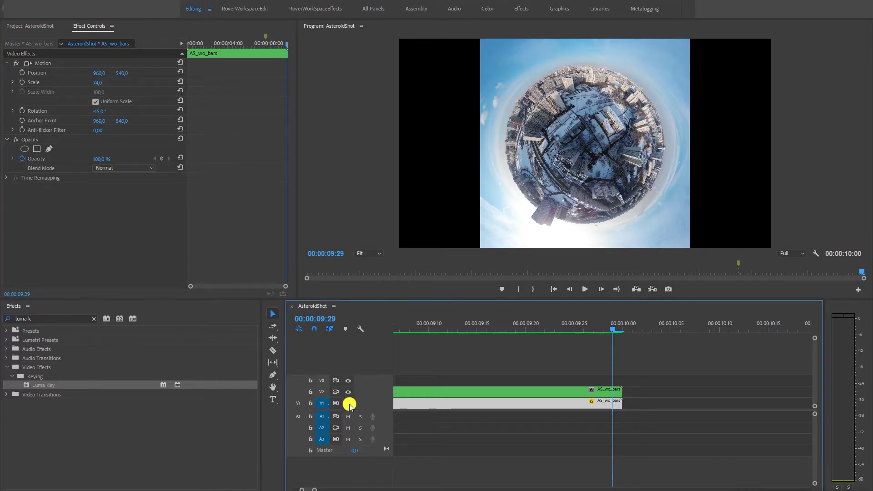
# Export the planet-only frame as a TIFF still named AST_01 to Showroom.
pyautogui.click(672, 291)
pyautogui.write('AST_01')
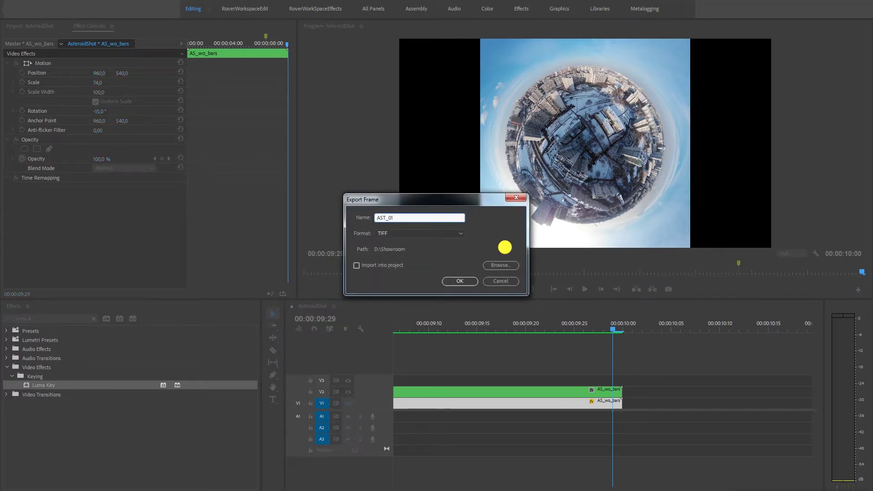
pyautogui.click(460, 281)
# Hide the planet track and export the background-only frame as TIFF named AST_02.
pyautogui.click(349, 391)
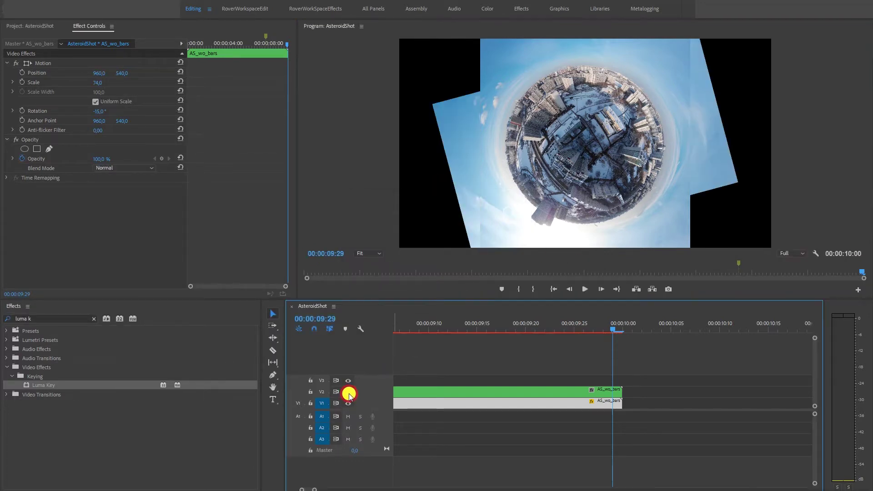
pyautogui.click(668, 289)
pyautogui.write('AST_02')
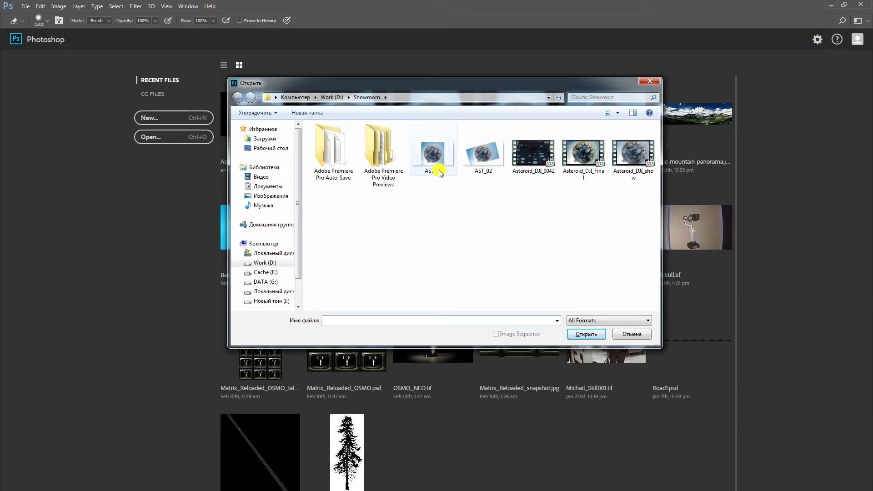
# Open the AST_02 still and convert its Background into Layer 0.
pyautogui.click(484, 155)
pyautogui.rightClick(721, 319)
pyautogui.click(754, 325)
pyautogui.click(453, 169)
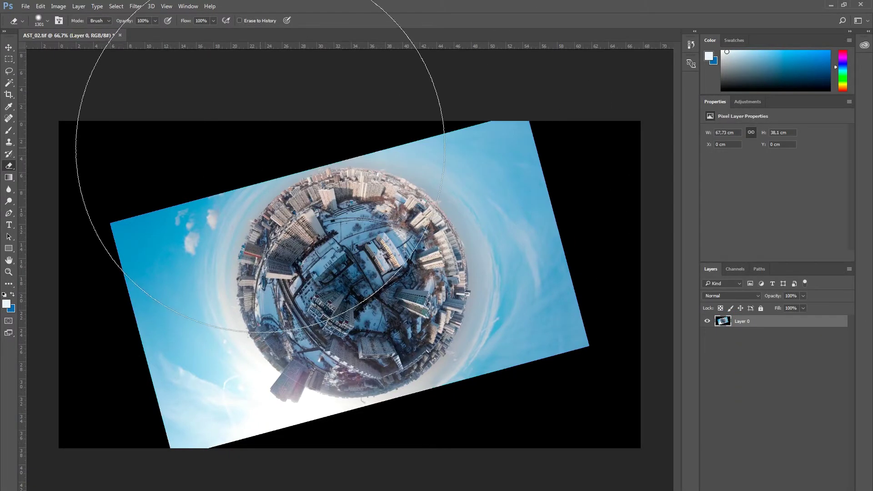
# Open AST_01.tif and convert its Background into Layer 0.
pyautogui.hotkey('ctrl', 'o')
pyautogui.click(446, 155)
pyautogui.doubleClick(445, 155)
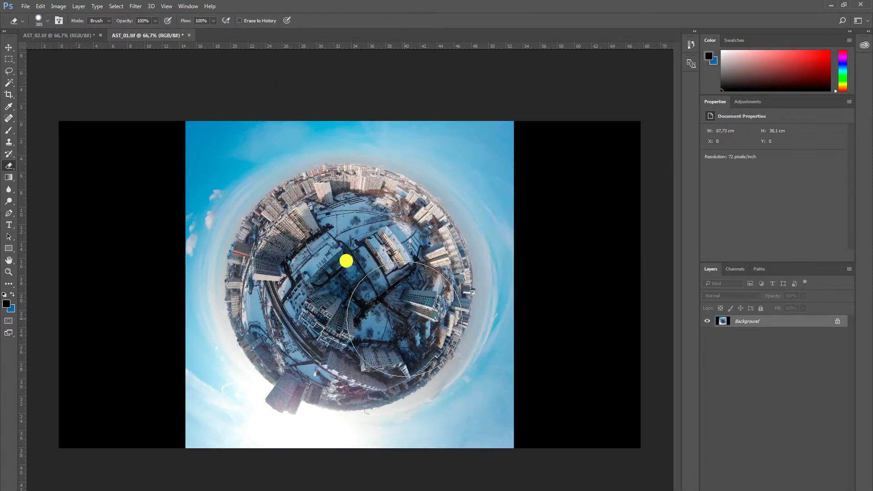
pyautogui.rightClick(728, 319)
pyautogui.click(766, 325)
pyautogui.click(444, 169)
# Magic Wand-select AST_01's black side strips and erase them to transparency.
pyautogui.click(9, 82)
pyautogui.click(548, 172)
pyautogui.click(9, 165)
pyautogui.moveTo(113, 128); pyautogui.dragTo(150, 412)
pyautogui.moveTo(568, 150); pyautogui.dragTo(556, 479)
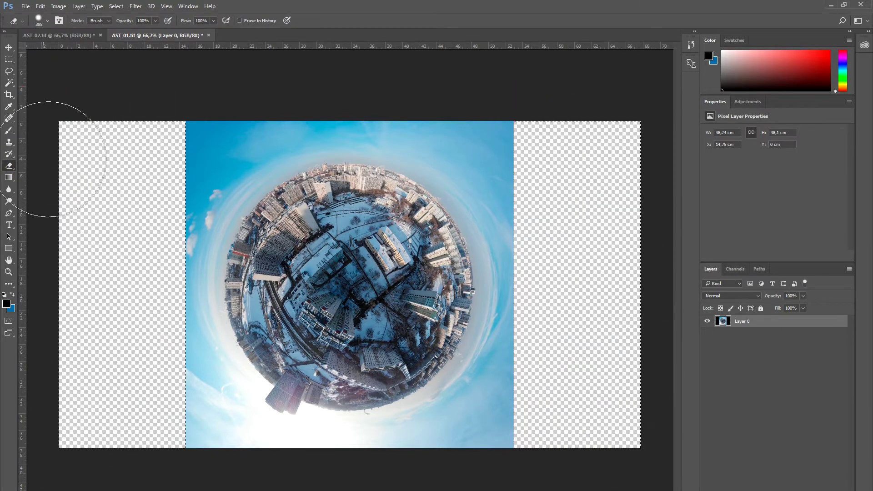
pyautogui.click(8, 59)
pyautogui.click(117, 101)
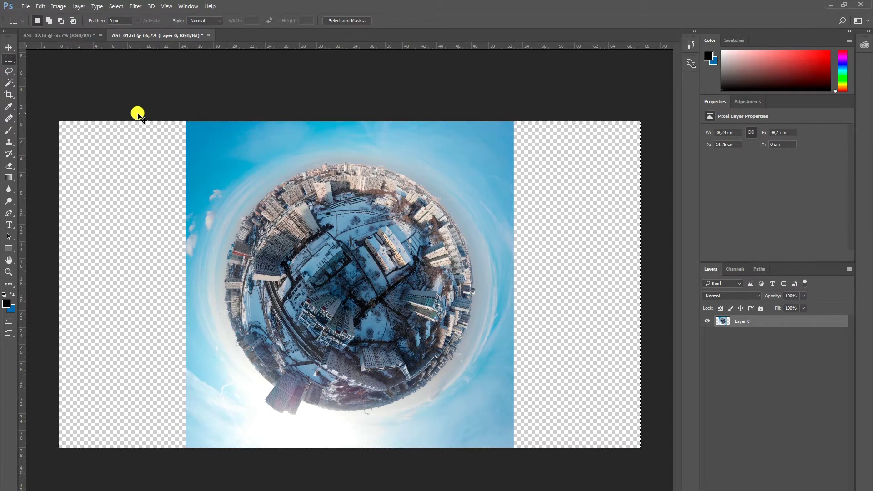
pyautogui.hotkey('ctrl', 'Tab')
# Paste the planet into AST_02, convert Background to Layer 0, and hide the planet layer.
pyautogui.hotkey('ctrl', 'v')
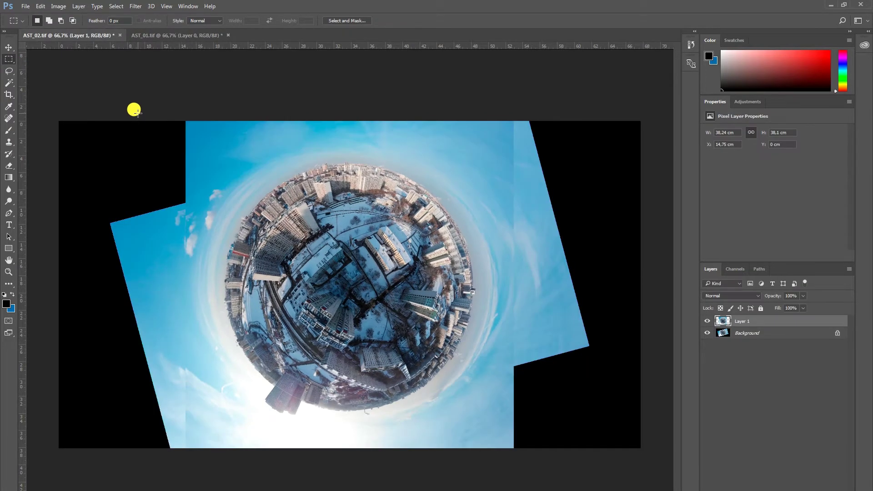
pyautogui.rightClick(737, 332)
pyautogui.click(755, 335)
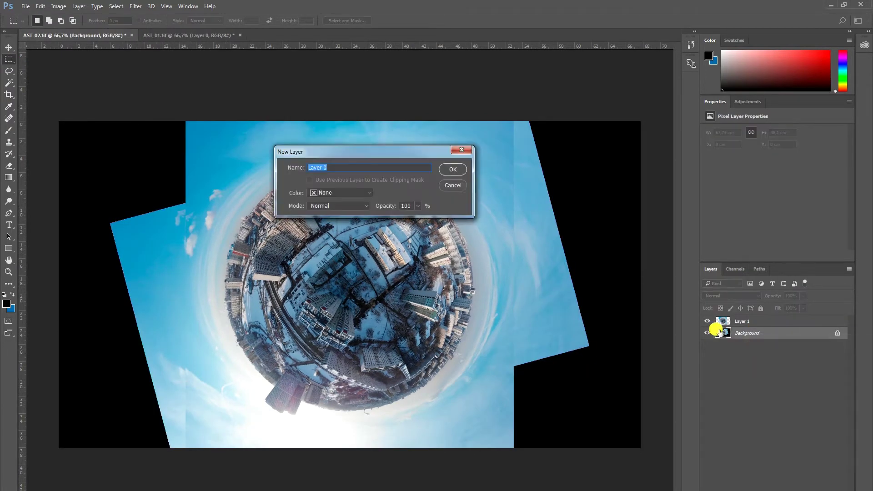
pyautogui.click(458, 170)
pyautogui.click(706, 321)
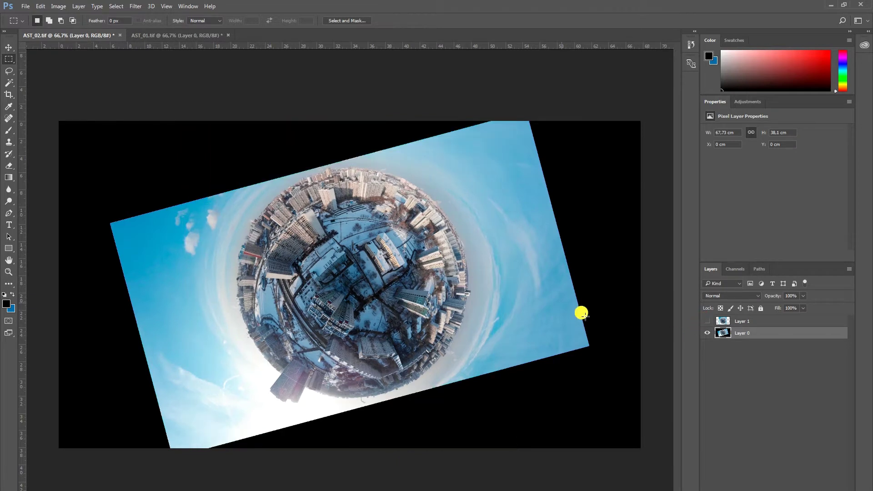
# Select and erase the black around the tilted image, then show the planet again.
pyautogui.click(8, 83)
pyautogui.click(125, 141)
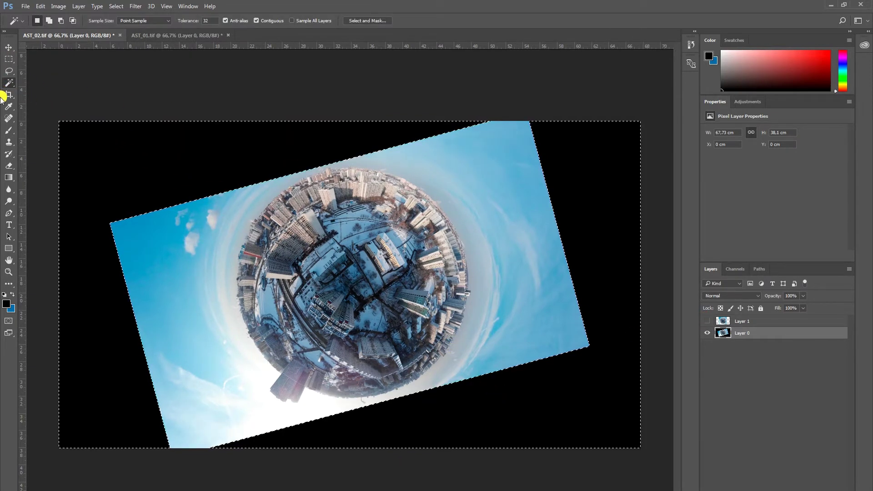
pyautogui.click(8, 165)
pyautogui.moveTo(91, 145); pyautogui.dragTo(123, 438)
pyautogui.moveTo(65, 382)
pyautogui.mouseDown()
pyautogui.moveTo(526, 312)
pyautogui.moveTo(536, 23)
pyautogui.mouseUp()
pyautogui.hotkey('ctrl', 'd')
pyautogui.click(706, 321)
pyautogui.press('m')
pyautogui.press('d')
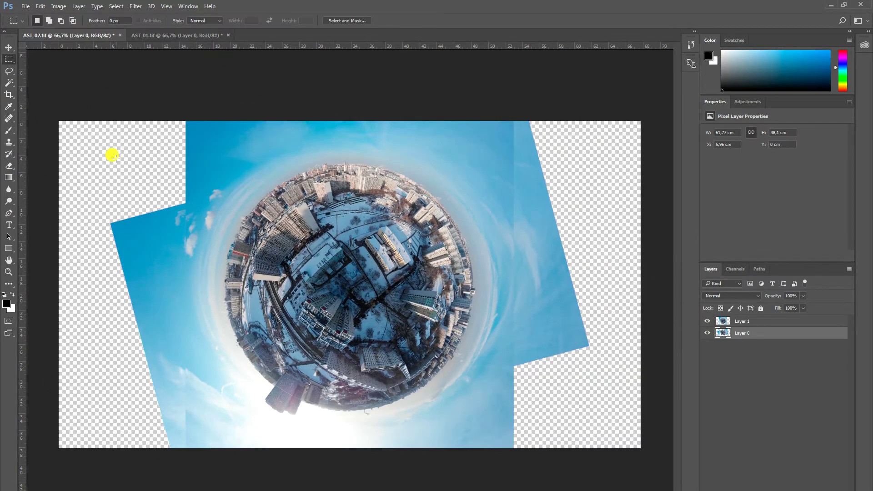
# Enlarge the canvas to 135 percent width and height, then zoom out.
pyautogui.click(58, 6)
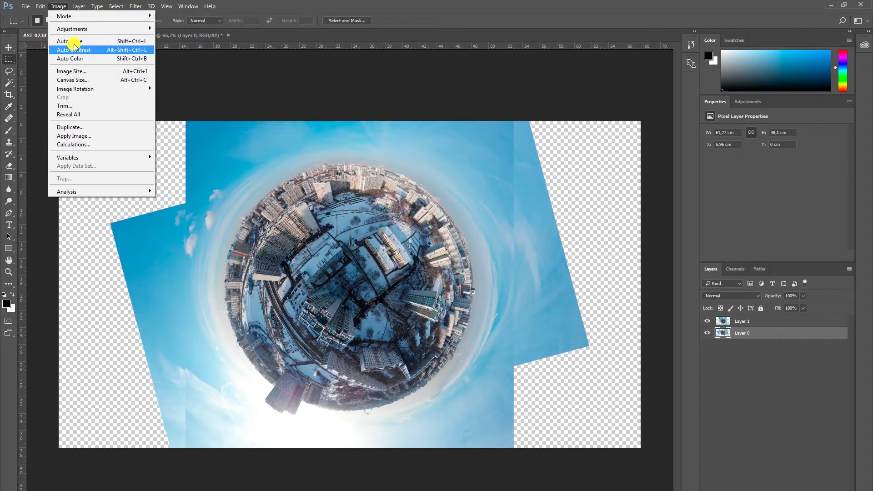
pyautogui.click(91, 78)
pyautogui.click(462, 181)
pyautogui.click(457, 183)
pyautogui.write('135')
pyautogui.doubleClick(413, 198)
pyautogui.write('15')
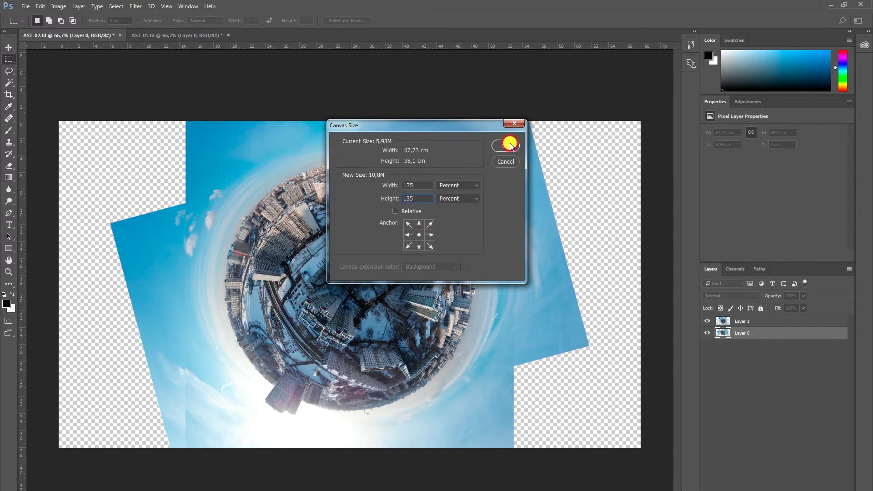
pyautogui.click(506, 144)
pyautogui.press('z')
pyautogui.hotkey('ctrl', '-')
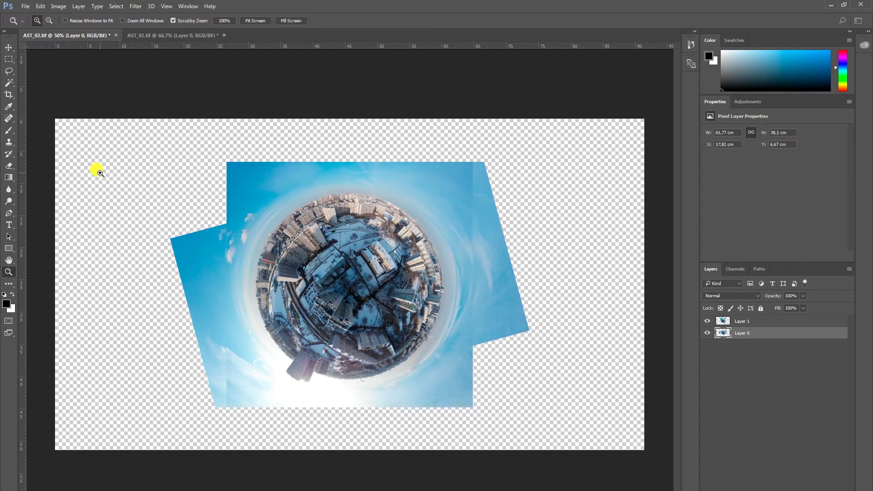
# Add a new Layer 2 and move it beneath Layer 0.
pyautogui.click(81, 6)
pyautogui.moveTo(111, 17)
pyautogui.click(223, 16)
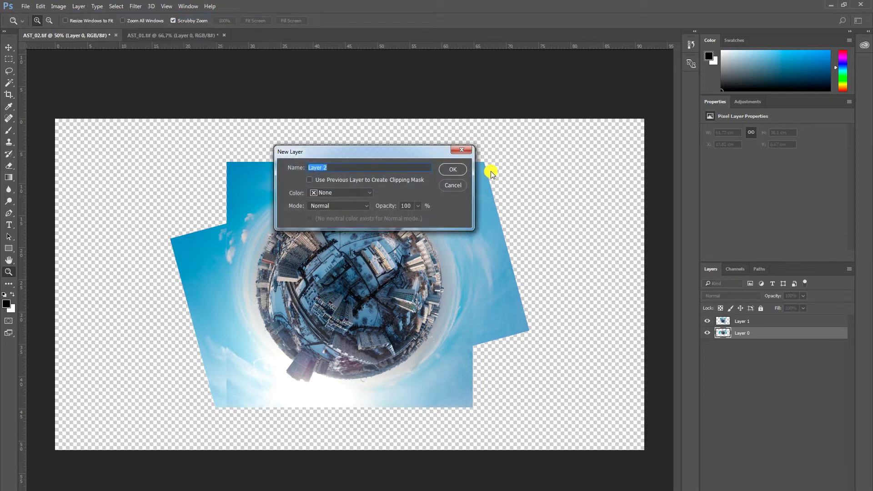
pyautogui.click(453, 169)
pyautogui.moveTo(749, 334); pyautogui.dragTo(755, 345)
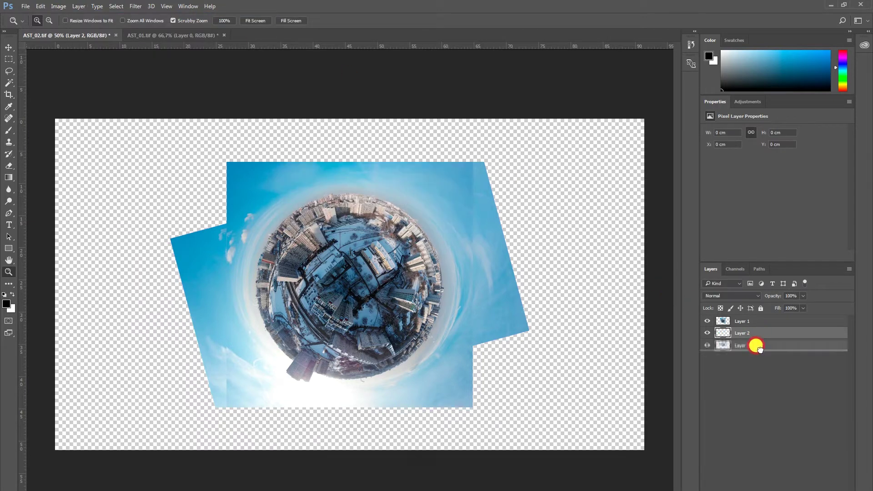
# Sample the top sky blue and the light blue near the planet as gradient colours.
pyautogui.click(7, 304)
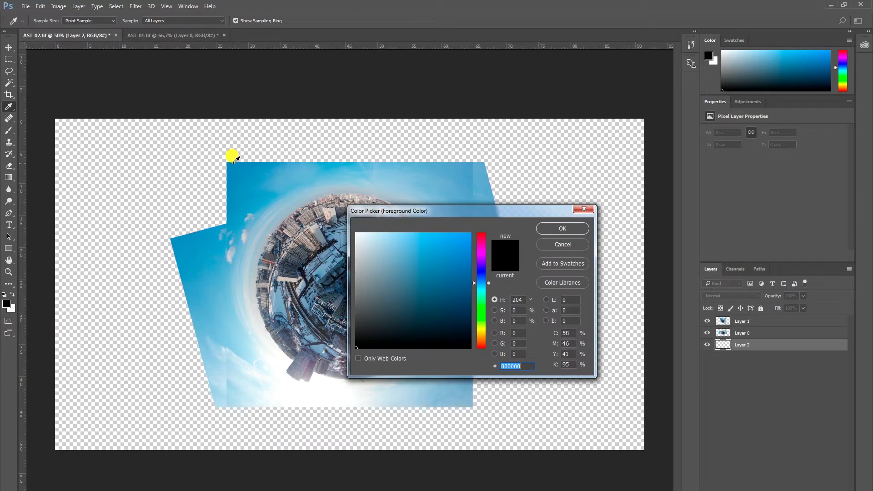
pyautogui.click(231, 161)
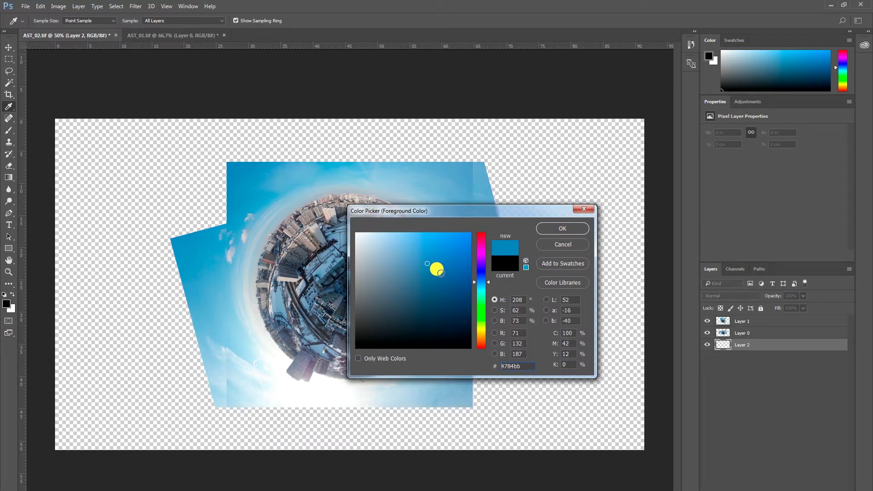
pyautogui.press('z')
pyautogui.click(561, 228)
pyautogui.click(11, 294)
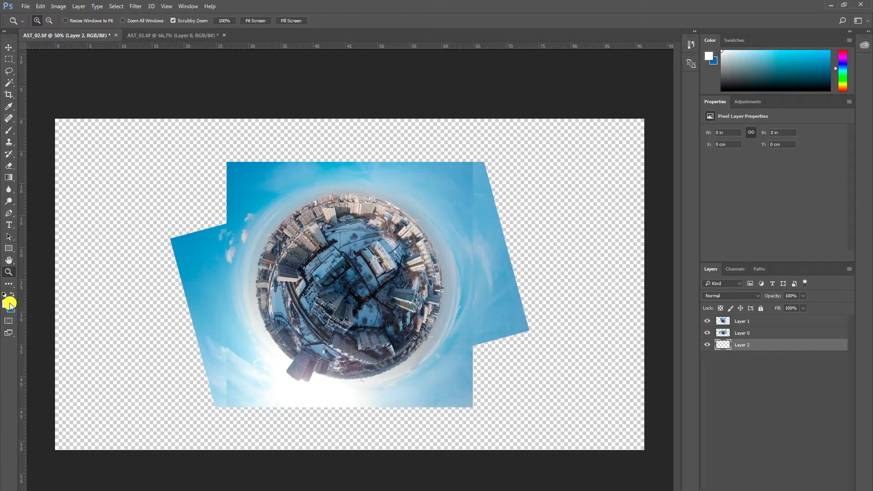
pyautogui.click(10, 303)
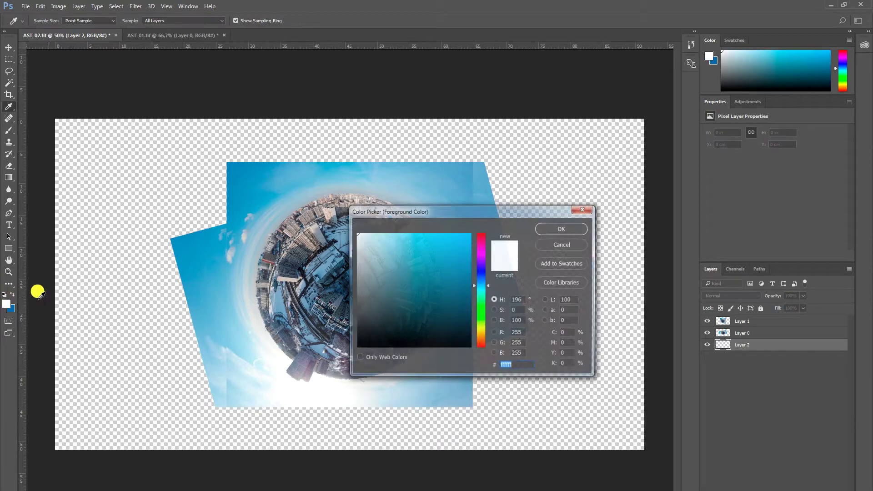
pyautogui.click(246, 324)
pyautogui.click(562, 227)
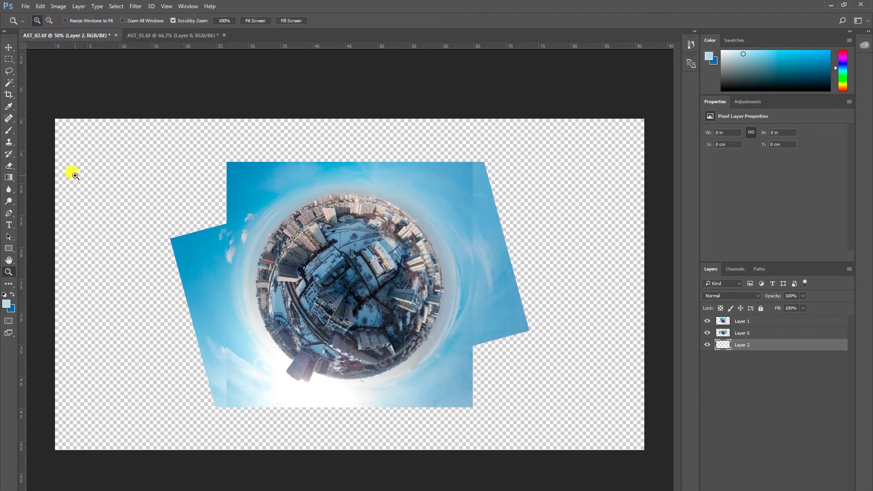
# Draw a radial blue gradient on Layer 2 outward from the planet centre.
pyautogui.click(10, 178)
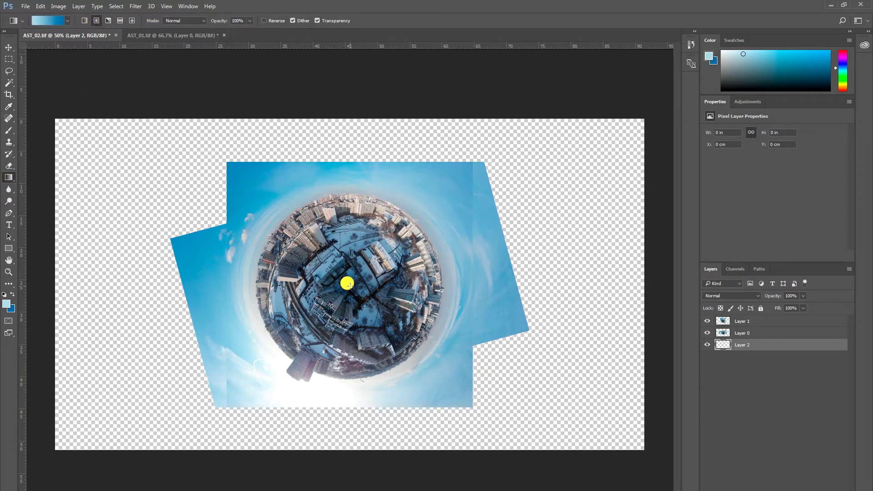
pyautogui.moveTo(347, 285); pyautogui.dragTo(116, 173)
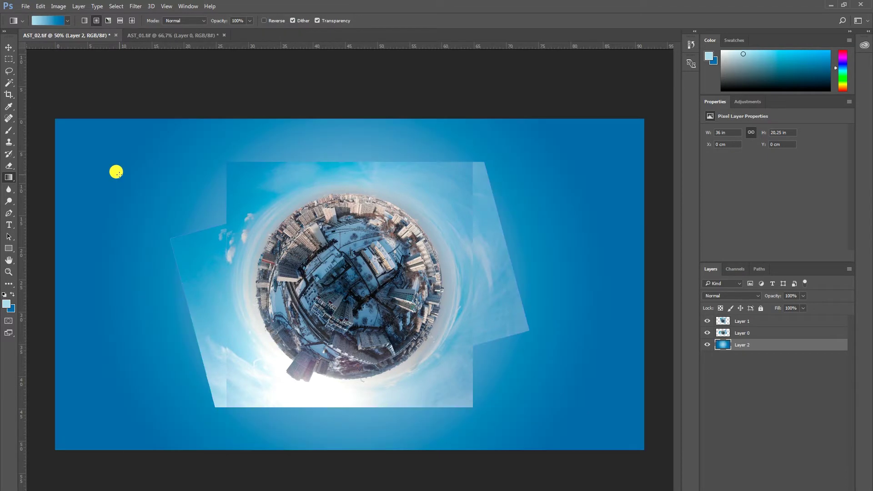
pyautogui.moveTo(344, 286); pyautogui.dragTo(188, 279)
pyautogui.moveTo(359, 279); pyautogui.dragTo(61, 123)
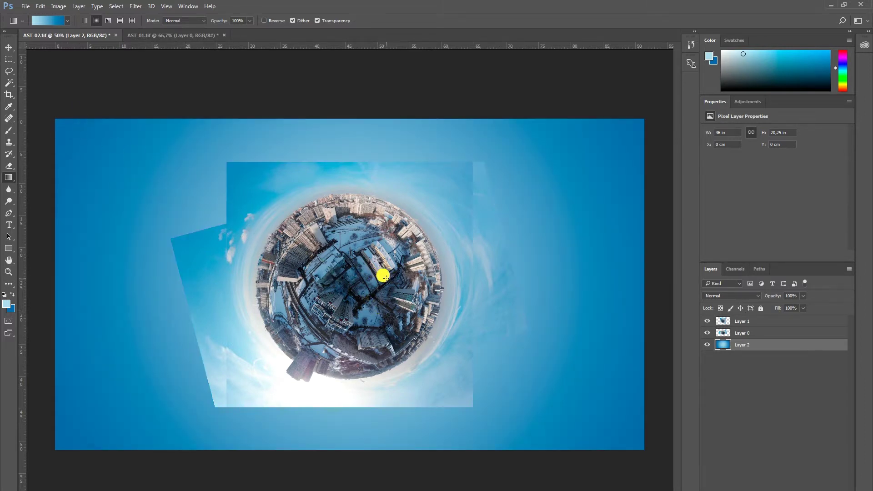
pyautogui.moveTo(346, 287); pyautogui.dragTo(129, 184)
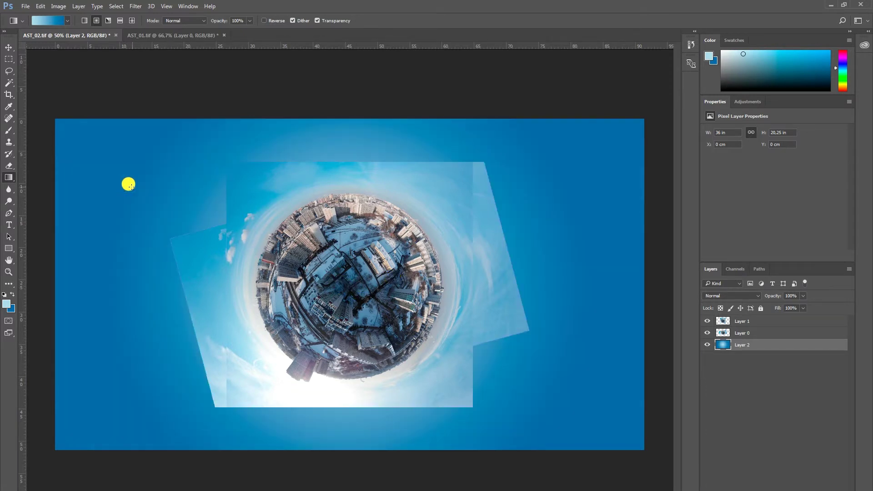
pyautogui.moveTo(360, 288); pyautogui.dragTo(99, 157)
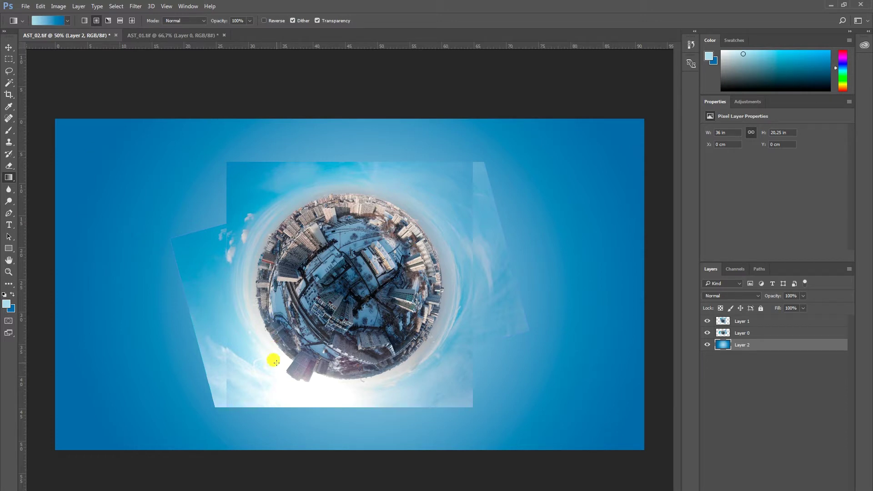
# Add an empty Layer 3 and set the foreground colour to white.
pyautogui.click(78, 6)
pyautogui.moveTo(91, 10)
pyautogui.click(200, 10)
pyautogui.click(454, 169)
pyautogui.click(7, 303)
pyautogui.click(362, 231)
pyautogui.click(565, 230)
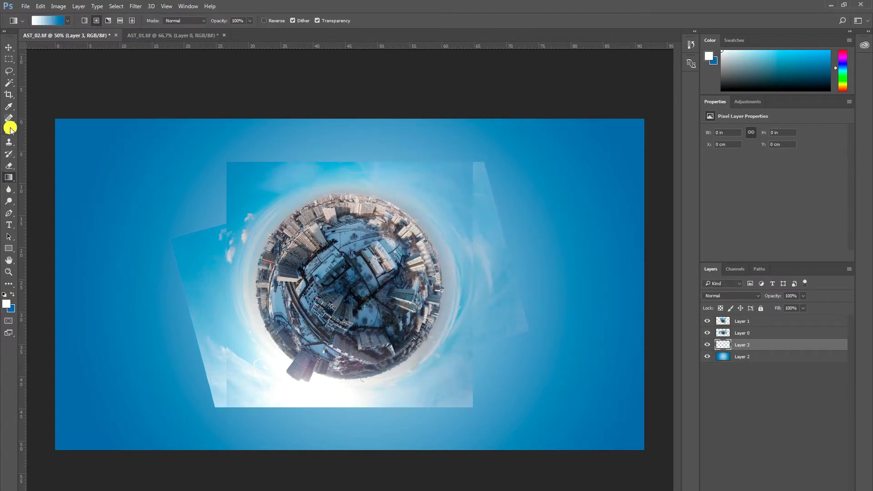
# Paint a soft white glow below the planet with the Brush at 100% opacity.
pyautogui.click(10, 129)
pyautogui.click(47, 21)
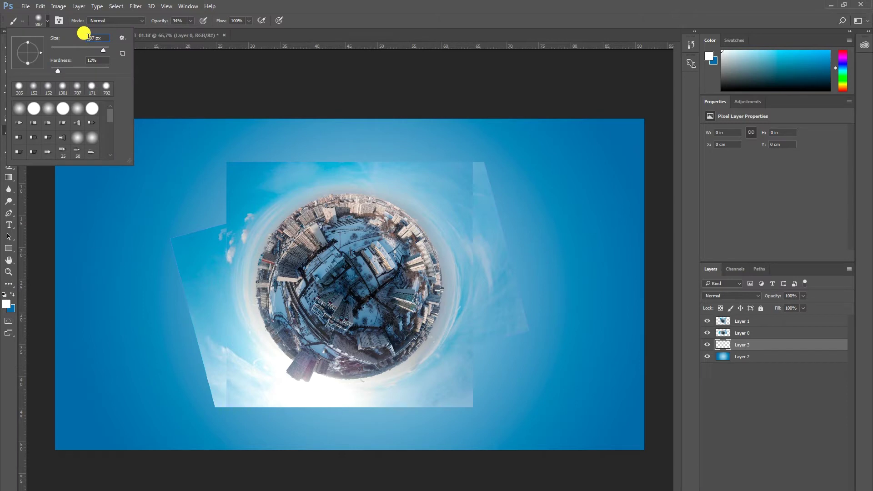
pyautogui.moveTo(191, 20); pyautogui.dragTo(220, 39)
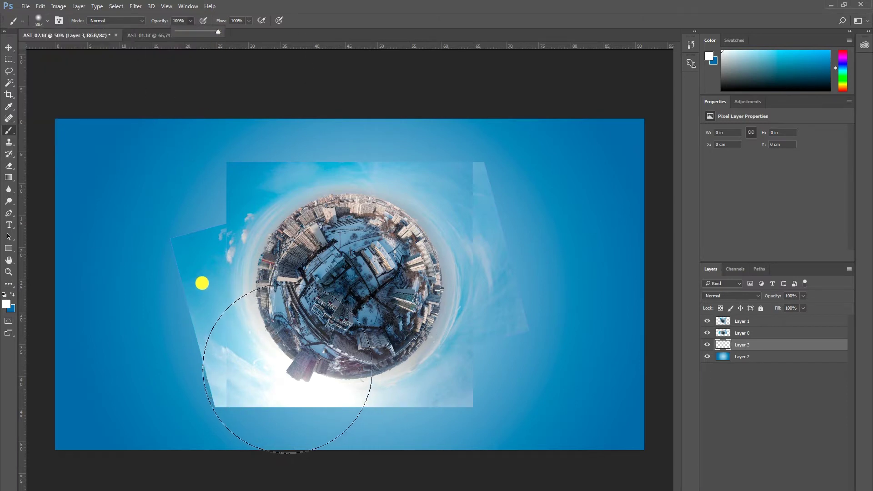
pyautogui.click(214, 285)
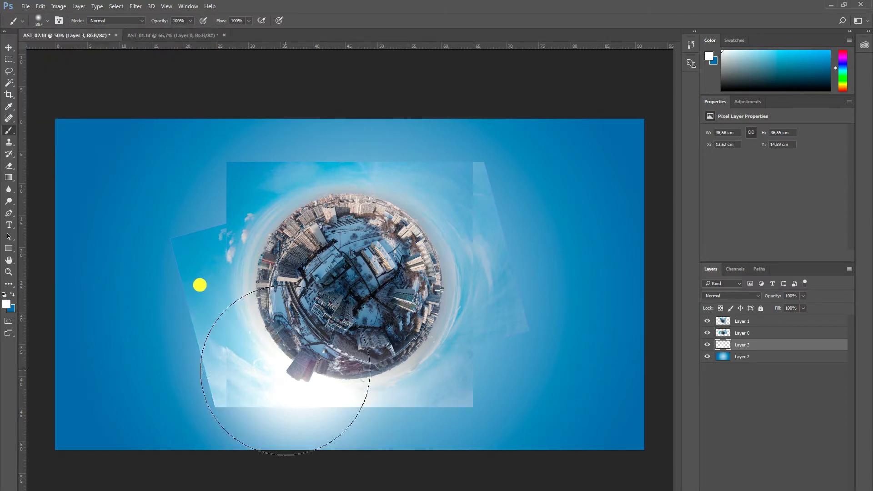
pyautogui.click(200, 285)
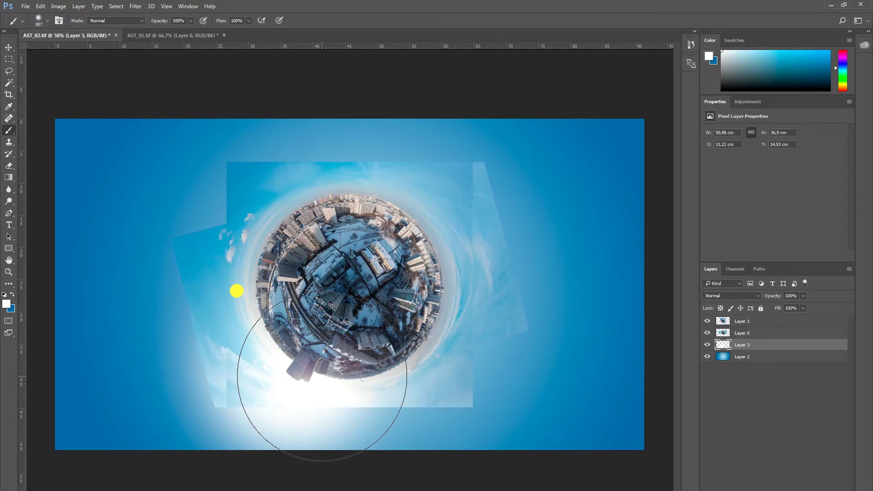
pyautogui.click(47, 21)
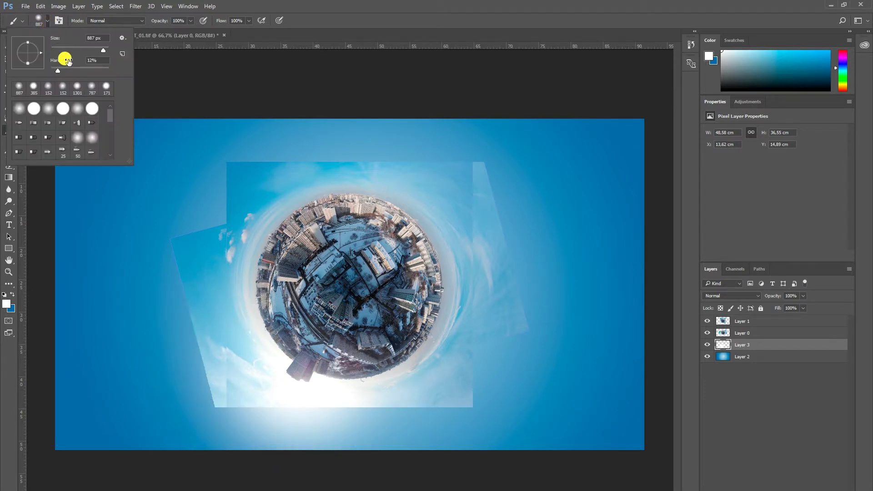
pyautogui.click(254, 352)
pyautogui.moveTo(296, 379); pyautogui.dragTo(414, 461)
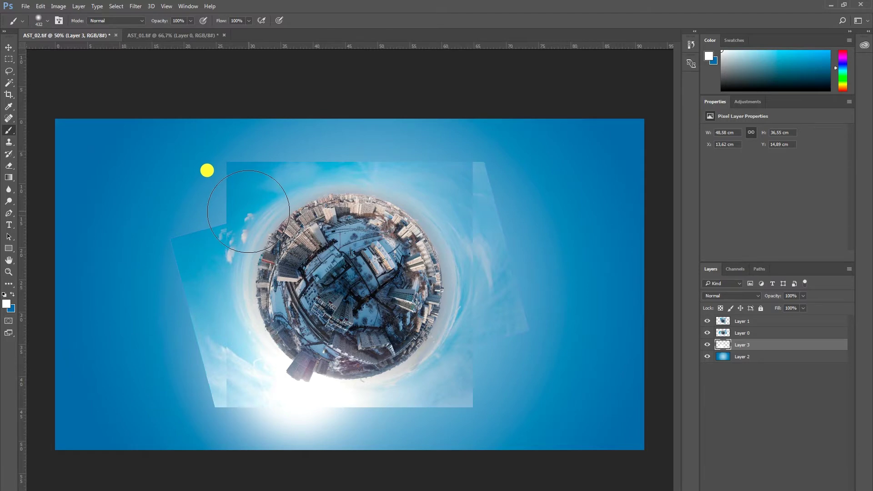
# Sample a sky blue and paint faint 62%-opacity strokes across the upper sky.
pyautogui.click(6, 304)
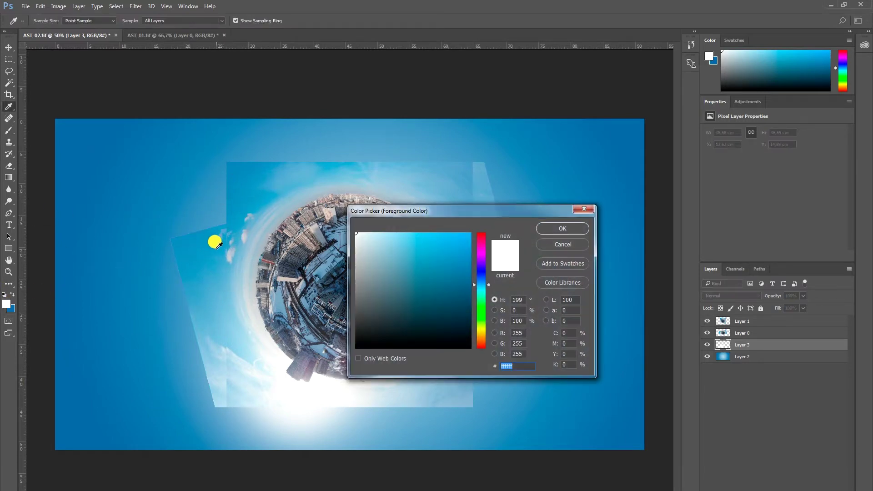
pyautogui.click(221, 248)
pyautogui.click(575, 224)
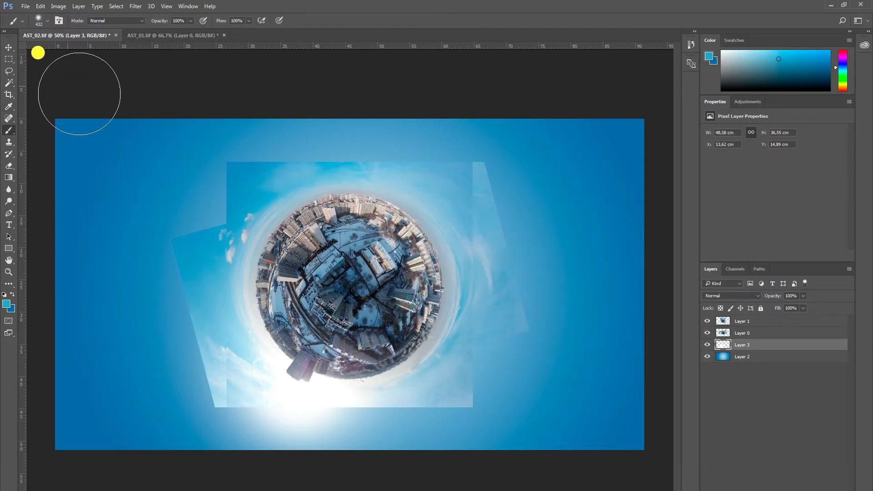
pyautogui.click(46, 21)
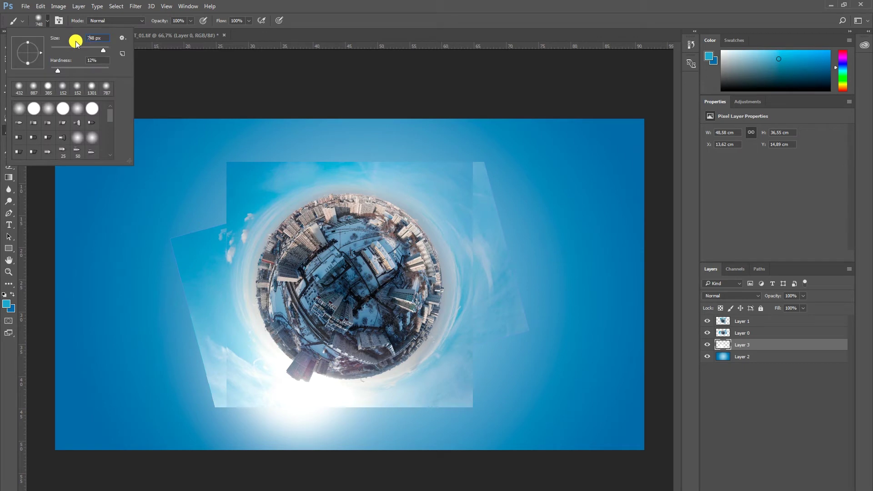
pyautogui.press('Return')
pyautogui.click(191, 21)
pyautogui.click(122, 190)
pyautogui.moveTo(142, 186)
pyautogui.mouseDown()
pyautogui.moveTo(409, 122)
pyautogui.moveTo(395, 282)
pyautogui.moveTo(492, 277)
pyautogui.mouseUp()
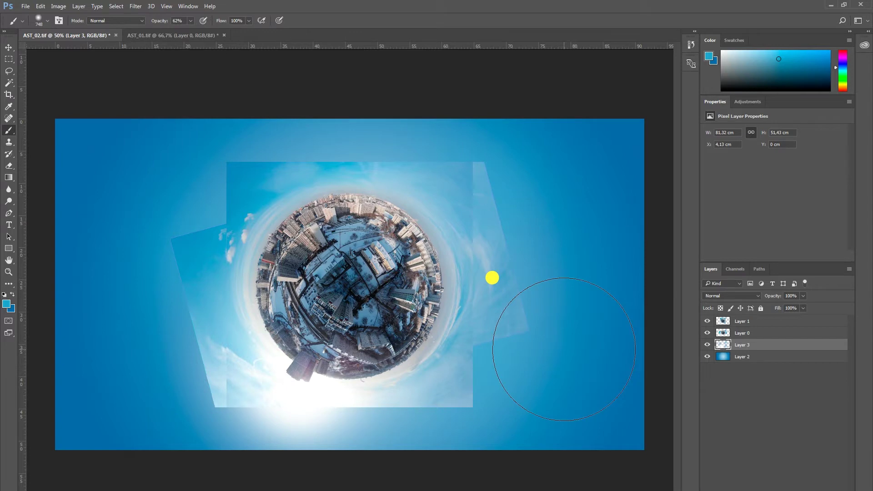
pyautogui.moveTo(492, 278); pyautogui.dragTo(103, 177)
pyautogui.moveTo(175, 249)
pyautogui.mouseDown()
pyautogui.moveTo(198, 224)
pyautogui.moveTo(14, 131)
pyautogui.mouseUp()
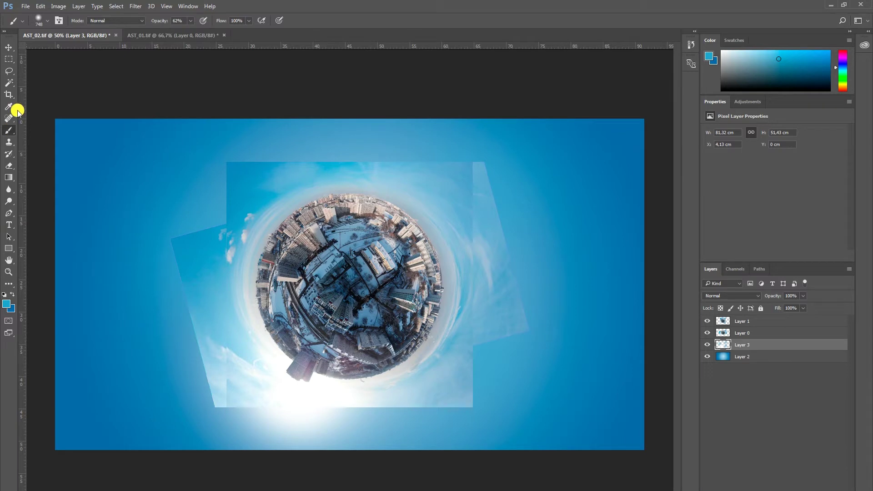
# At 40% brush opacity, blend the photo's left edge and bottom-left corner with sampled sky blues.
pyautogui.click(45, 21)
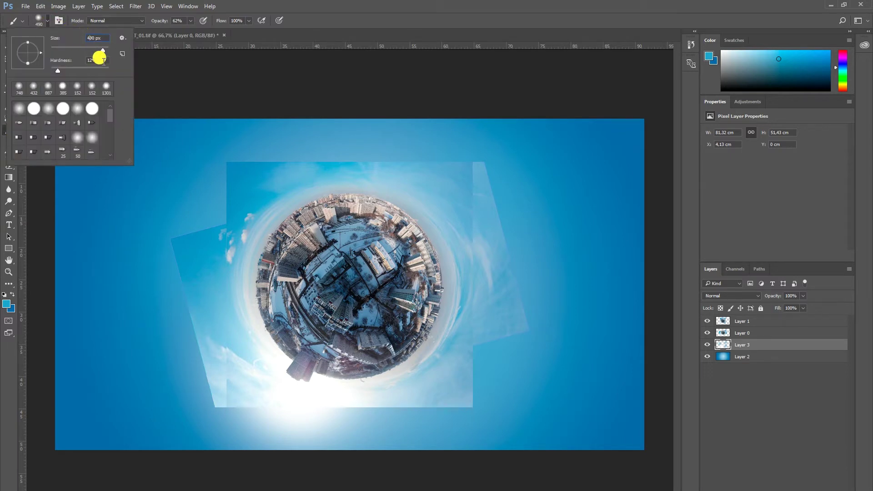
pyautogui.click(191, 21)
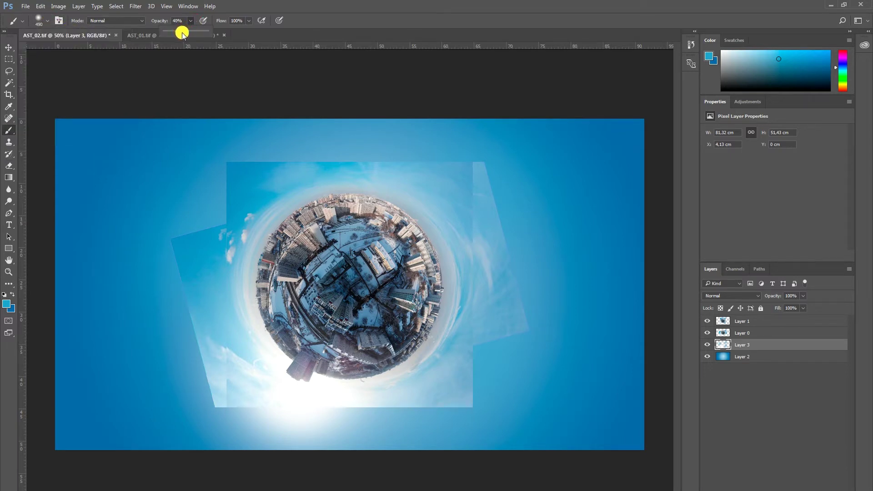
pyautogui.keyDown('alt'); pyautogui.click(231, 162); pyautogui.keyUp('alt')
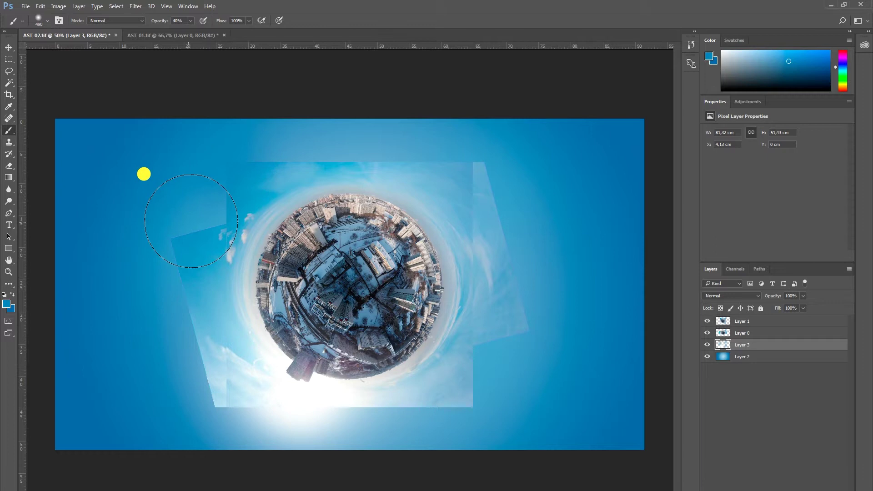
pyautogui.keyDown('alt'); pyautogui.click(222, 277); pyautogui.keyUp('alt')
pyautogui.moveTo(172, 240); pyautogui.dragTo(185, 230)
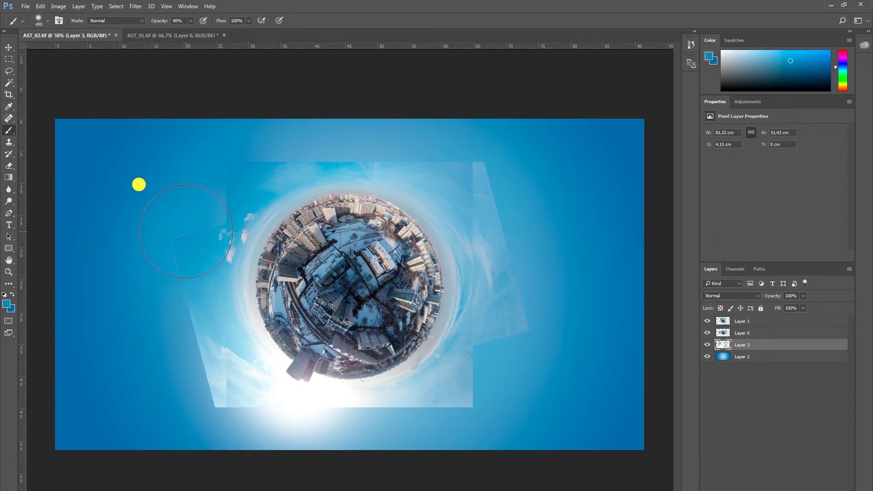
pyautogui.keyDown('alt'); pyautogui.click(219, 403); pyautogui.keyUp('alt')
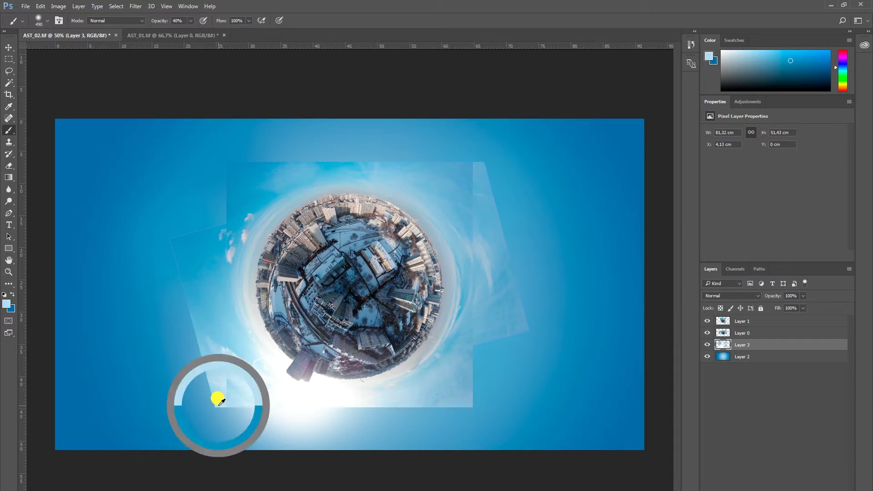
pyautogui.moveTo(217, 405); pyautogui.dragTo(241, 401)
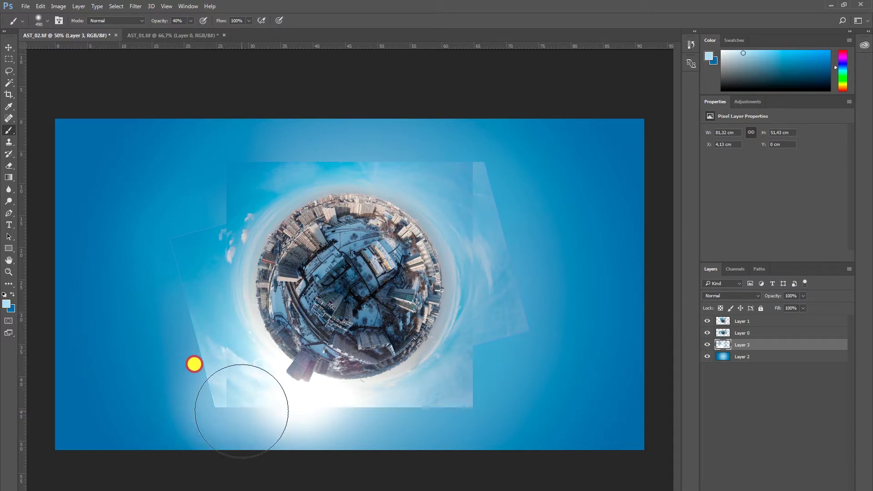
# Sample nearby sky colours and lighten the hard seam below the planet.
pyautogui.keyDown('alt'); pyautogui.click(366, 404); pyautogui.keyUp('alt')
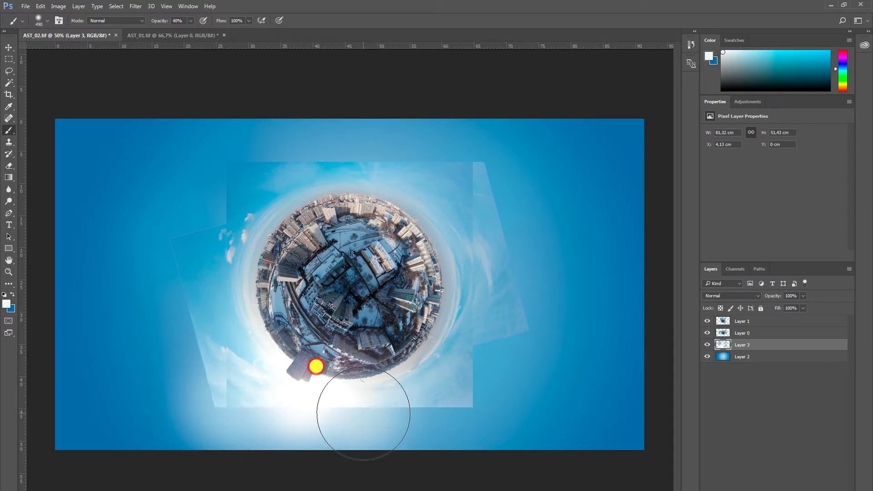
pyautogui.keyDown('alt'); pyautogui.click(368, 365); pyautogui.keyUp('alt')
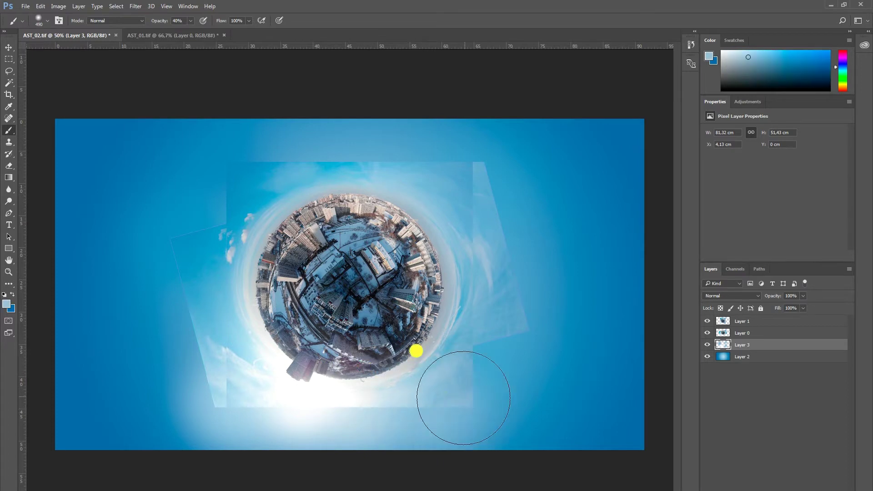
pyautogui.keyDown('alt'); pyautogui.click(477, 162); pyautogui.keyUp('alt')
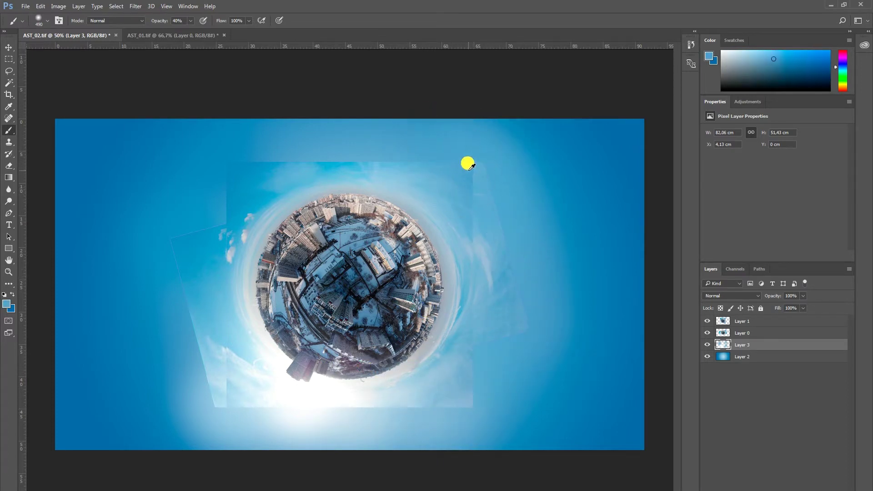
pyautogui.keyDown('alt'); pyautogui.click(343, 166); pyautogui.keyUp('alt')
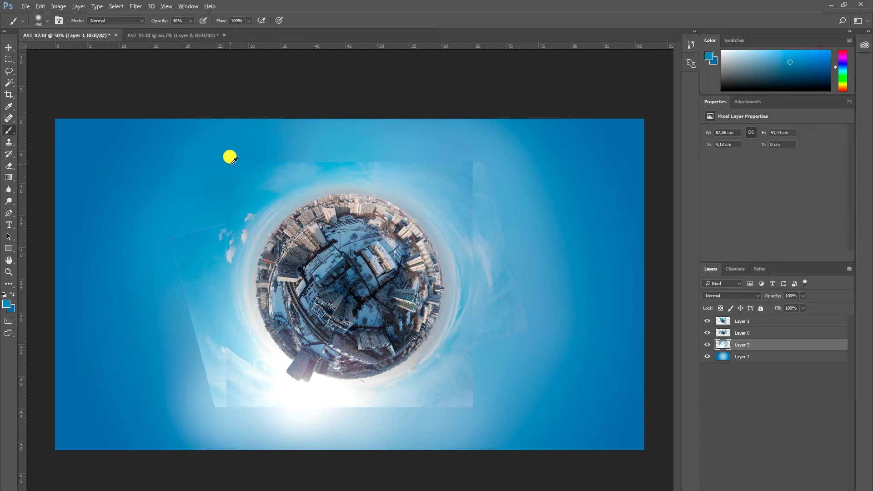
pyautogui.keyDown('alt'); pyautogui.click(197, 328); pyautogui.keyUp('alt')
pyautogui.moveTo(213, 373); pyautogui.dragTo(409, 437)
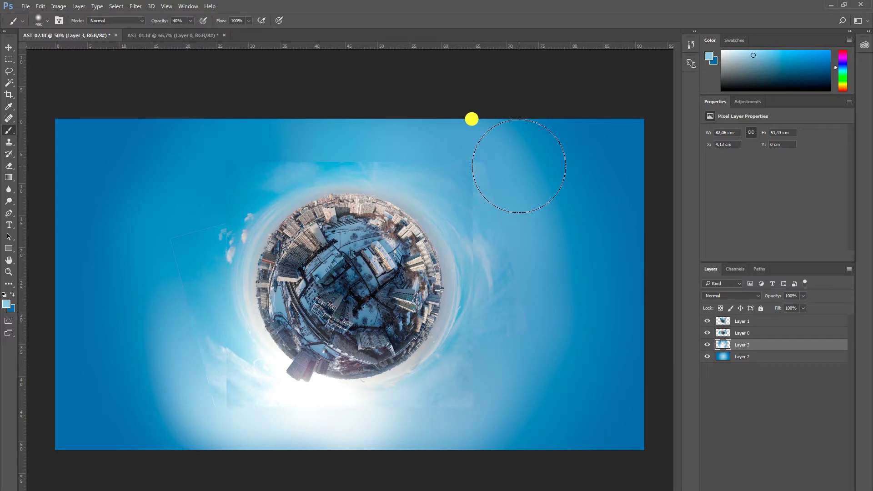
pyautogui.click(9, 166)
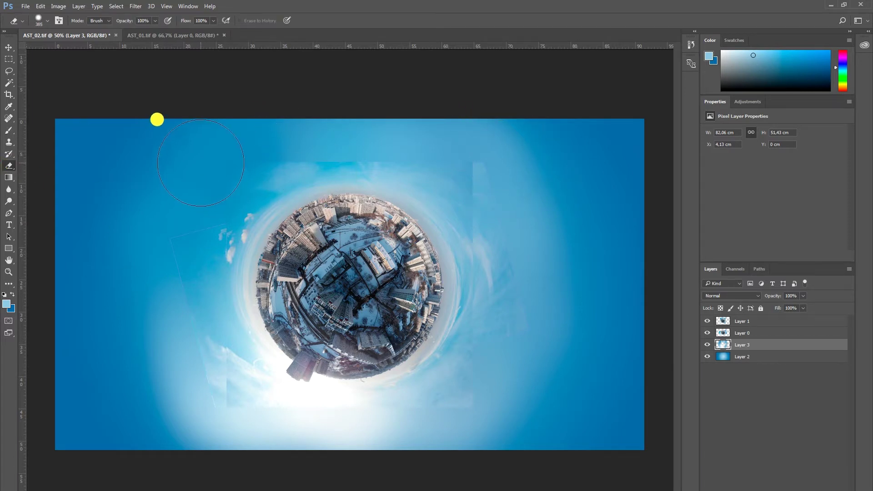
# Set the Eraser to 13% hardness, isolate Layer 1, and feather its four edges.
pyautogui.click(48, 21)
pyautogui.moveTo(86, 71); pyautogui.dragTo(64, 72)
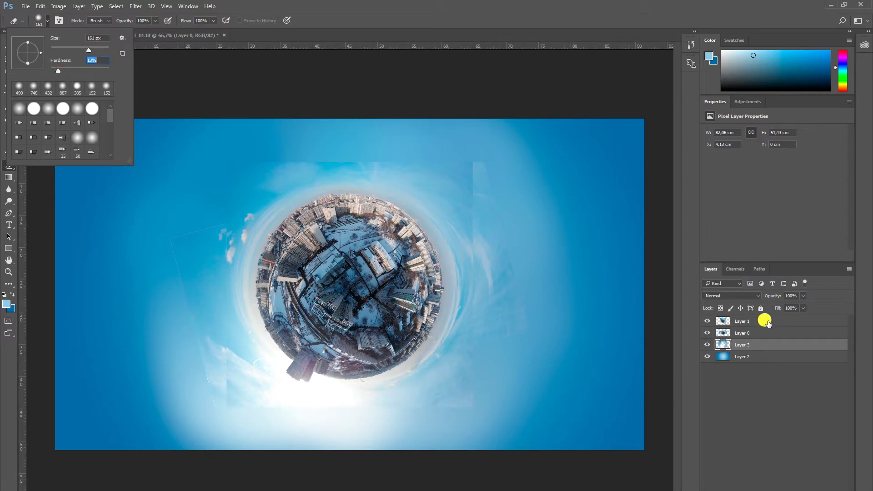
pyautogui.press('Return')
pyautogui.click(707, 345)
pyautogui.click(707, 356)
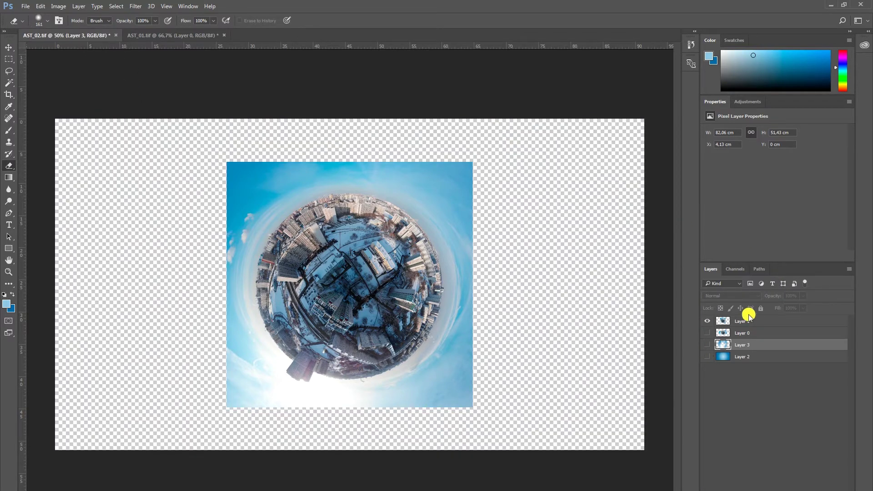
pyautogui.click(743, 321)
pyautogui.click(219, 152)
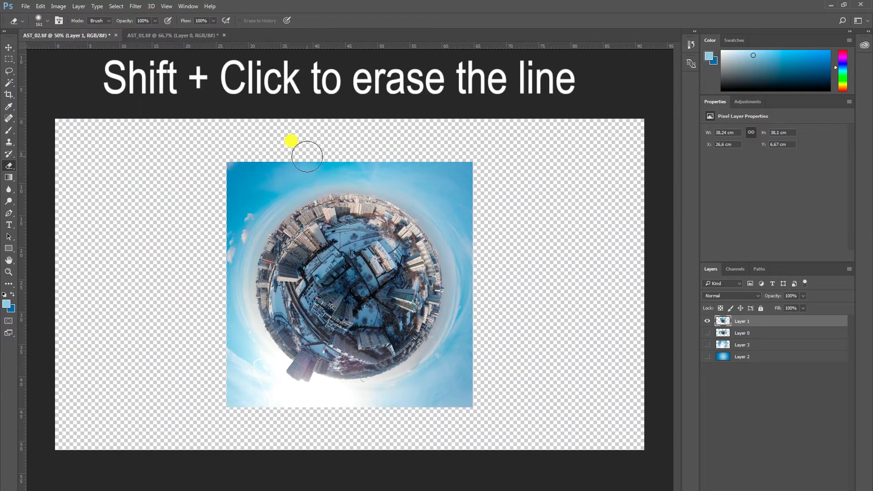
pyautogui.keyDown('shift'); pyautogui.click(488, 155); pyautogui.keyUp('shift')
pyautogui.keyDown('shift'); pyautogui.click(216, 418); pyautogui.keyUp('shift')
pyautogui.keyDown('shift'); pyautogui.click(477, 411); pyautogui.keyUp('shift')
pyautogui.keyDown('shift'); pyautogui.click(495, 179); pyautogui.keyUp('shift')
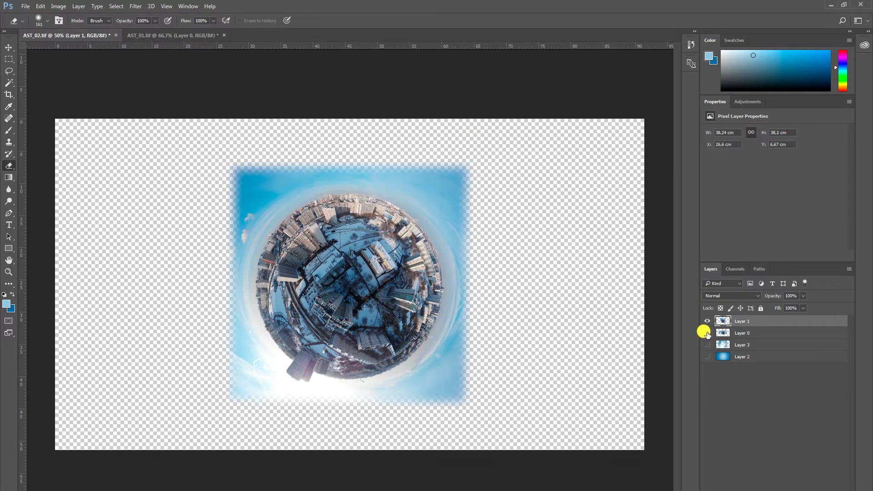
# Feather all four edges of Layer 0, then show every layer again.
pyautogui.click(707, 333)
pyautogui.click(707, 321)
pyautogui.click(742, 333)
pyautogui.click(520, 187)
pyautogui.keyDown('shift'); pyautogui.click(537, 324); pyautogui.keyUp('shift')
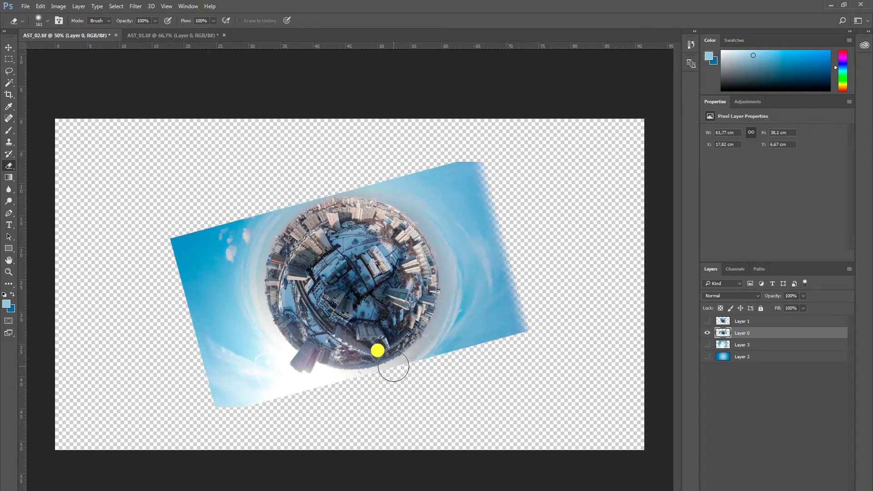
pyautogui.keyDown('shift'); pyautogui.click(217, 418); pyautogui.keyUp('shift')
pyautogui.keyDown('shift'); pyautogui.click(156, 236); pyautogui.keyUp('shift')
pyautogui.keyDown('shift'); pyautogui.click(479, 161); pyautogui.keyUp('shift')
pyautogui.click(707, 321)
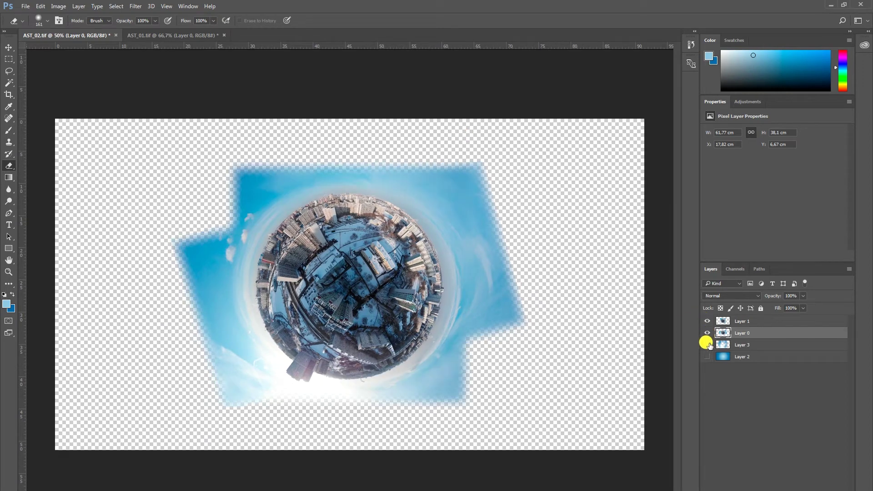
pyautogui.click(706, 345)
pyautogui.click(707, 356)
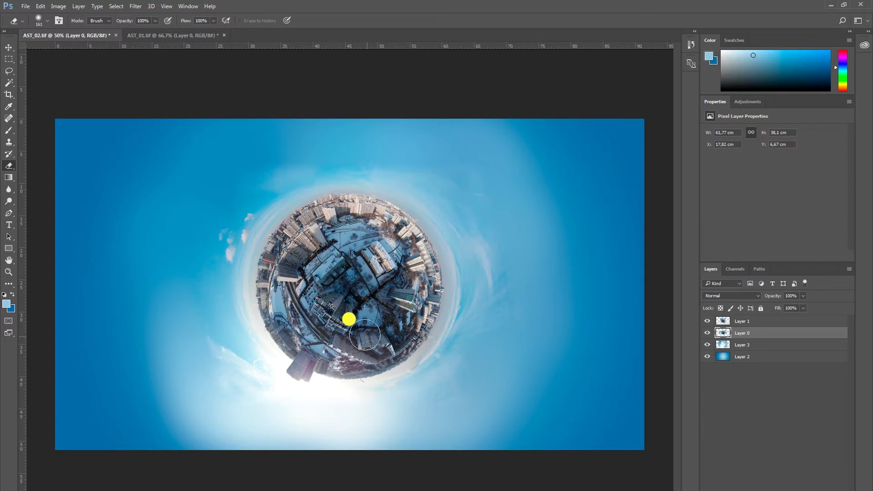
# Erase the city planet from Layer 1 with a large soft eraser.
pyautogui.click(742, 325)
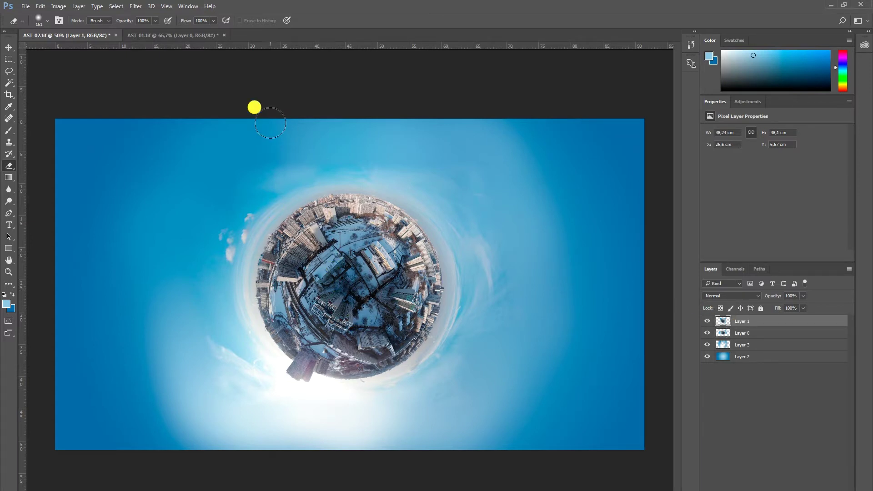
pyautogui.click(47, 21)
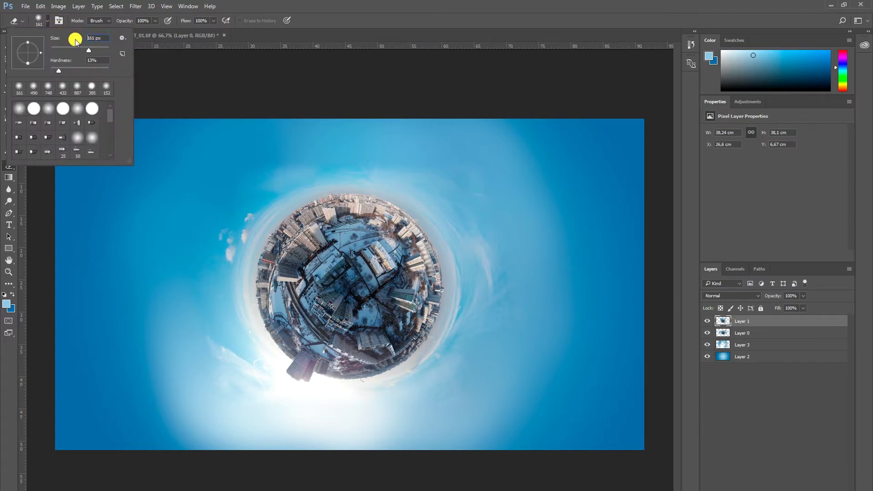
pyautogui.click(279, 204)
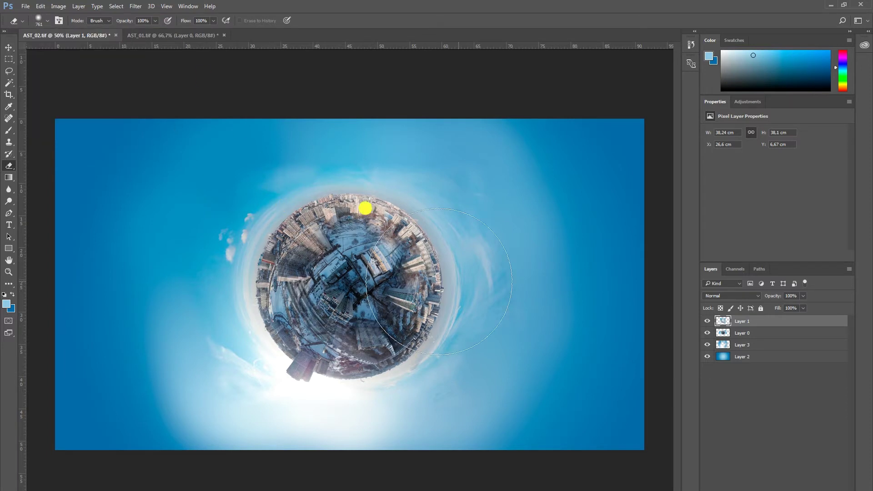
pyautogui.click(707, 333)
pyautogui.moveTo(252, 227)
pyautogui.mouseDown()
pyautogui.moveTo(306, 220)
pyautogui.moveTo(250, 216)
pyautogui.mouseUp()
pyautogui.click(47, 21)
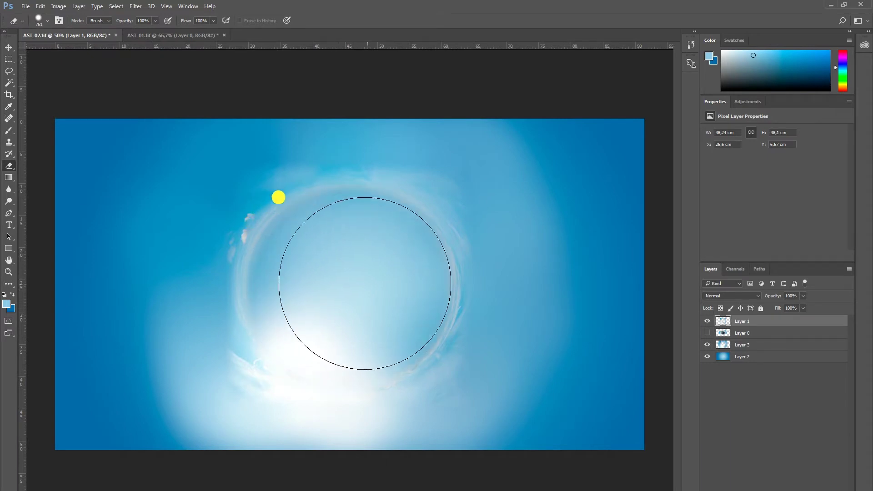
pyautogui.click(707, 333)
# Erase the city planet from Layer 0 with a 661 px eraser.
pyautogui.click(741, 333)
pyautogui.click(48, 21)
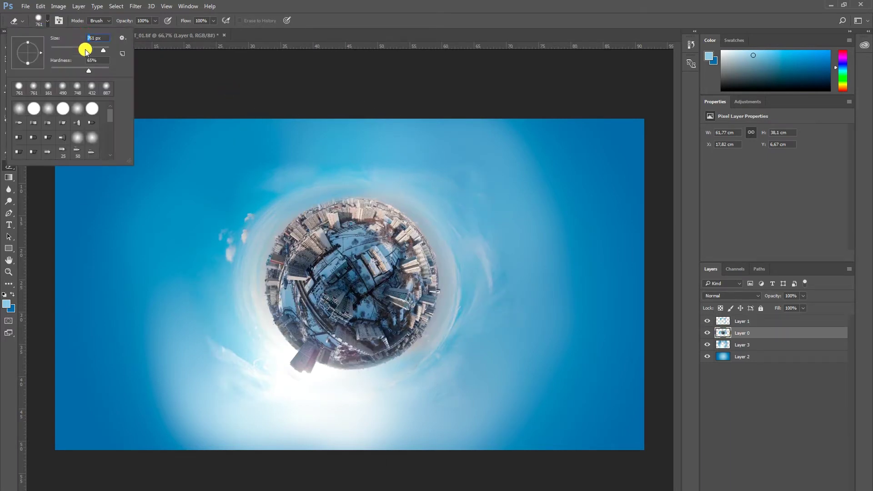
pyautogui.click(359, 277)
pyautogui.moveTo(359, 278); pyautogui.dragTo(352, 271)
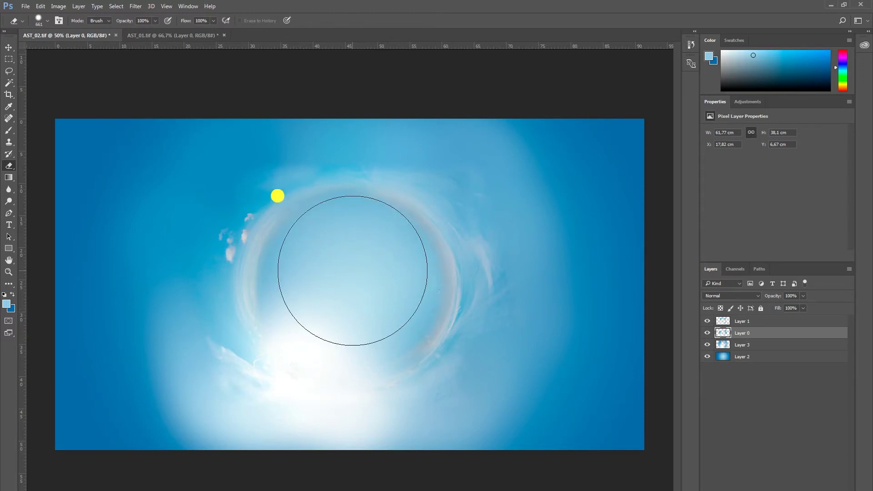
# Paint a soft white glow over the canvas centre on Layer 1 with a 790 px brush at 40% opacity.
pyautogui.click(752, 322)
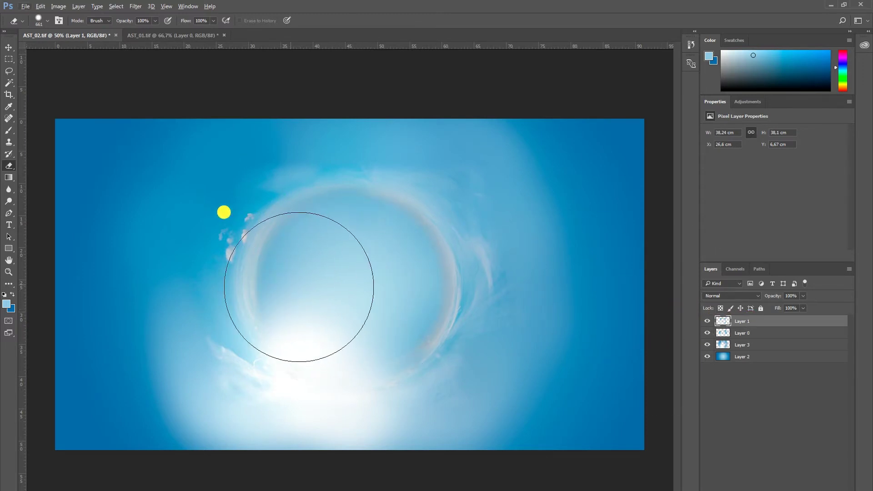
pyautogui.click(8, 131)
pyautogui.click(47, 21)
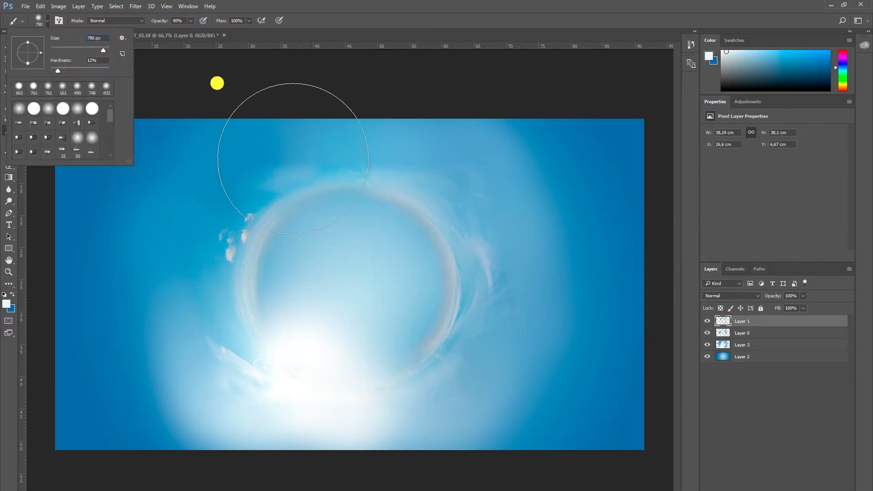
pyautogui.press(']')
pyautogui.press(']')
pyautogui.press(']')
pyautogui.keyDown('alt'); pyautogui.click(261, 209); pyautogui.keyUp('alt')
pyautogui.moveTo(260, 209); pyautogui.dragTo(283, 221)
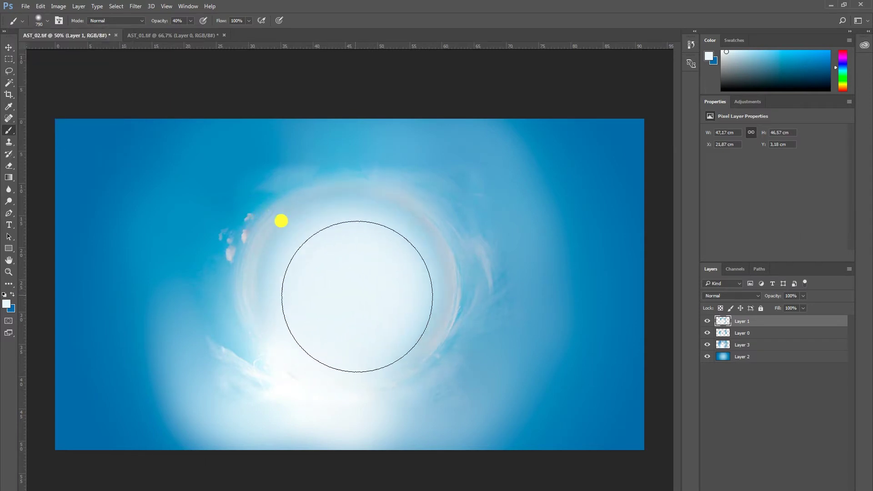
pyautogui.press('e')
pyautogui.rightClick(754, 361)
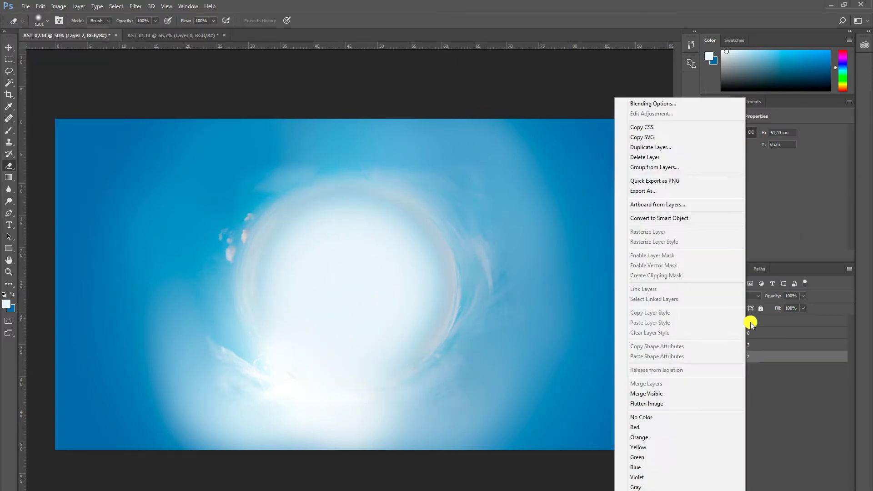
# Duplicate the Layer 2 sky, move the copy to the top, and apply a Levels adjustment.
pyautogui.click(668, 143)
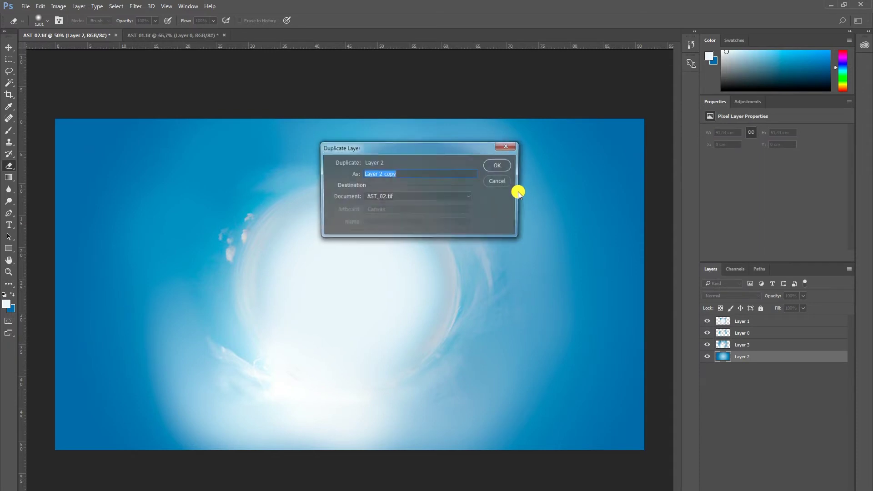
pyautogui.click(497, 166)
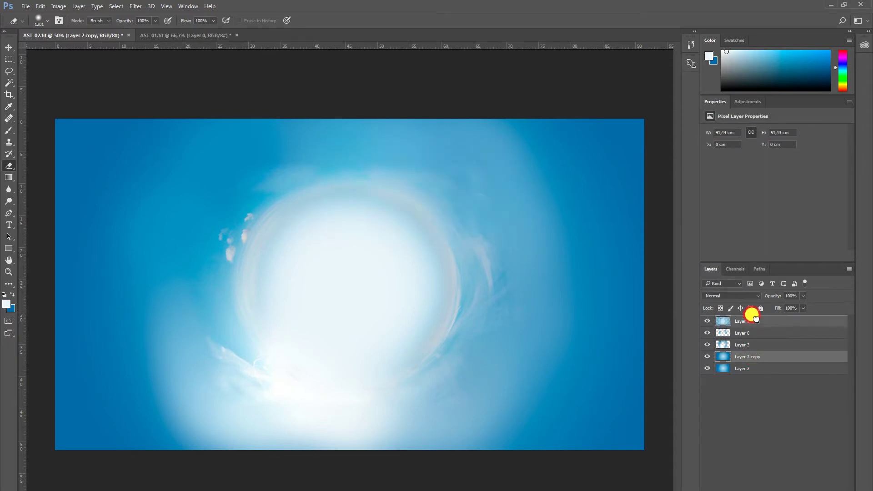
pyautogui.moveTo(752, 321); pyautogui.dragTo(750, 321)
pyautogui.click(58, 6)
pyautogui.moveTo(86, 29)
pyautogui.click(194, 38)
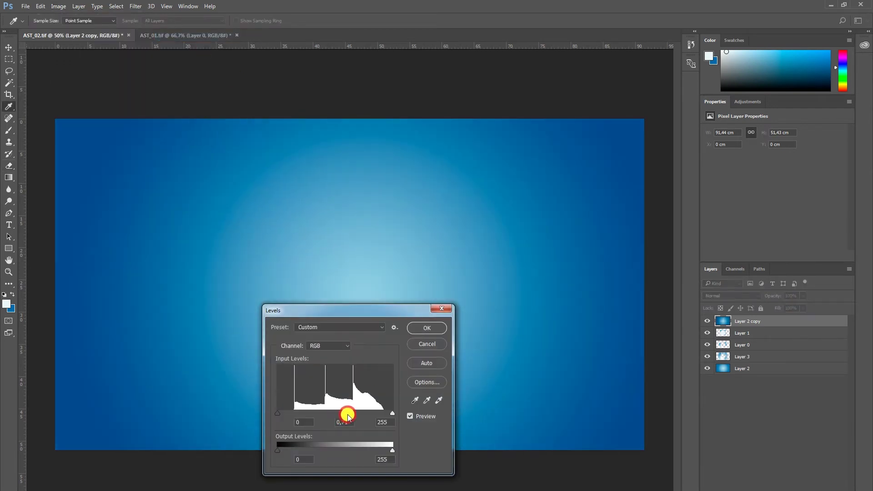
pyautogui.click(427, 327)
# Erase the centre of Layer 2 copy to reveal the white glow.
pyautogui.press('e')
pyautogui.moveTo(293, 207)
pyautogui.mouseDown()
pyautogui.moveTo(175, 168)
pyautogui.moveTo(690, 321)
pyautogui.mouseUp()
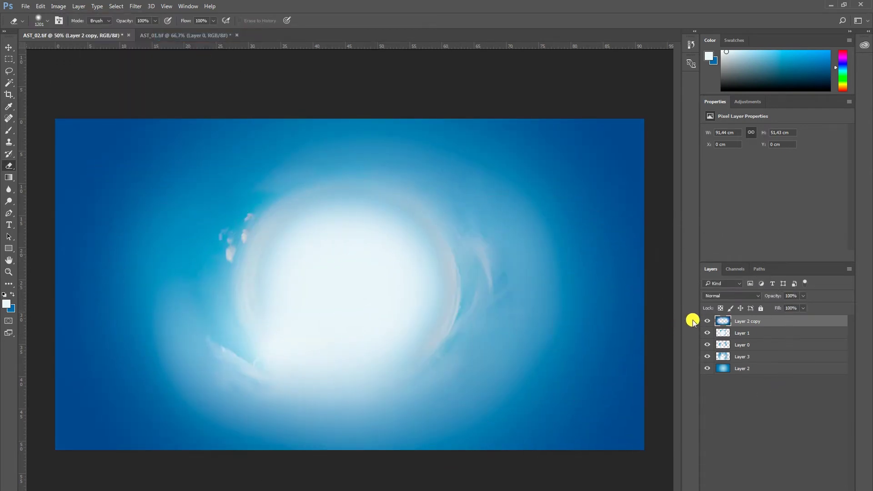
pyautogui.click(708, 321)
pyautogui.click(707, 321)
# Duplicate it as Layer 2 copy 2 and erase more of its centre.
pyautogui.rightClick(749, 321)
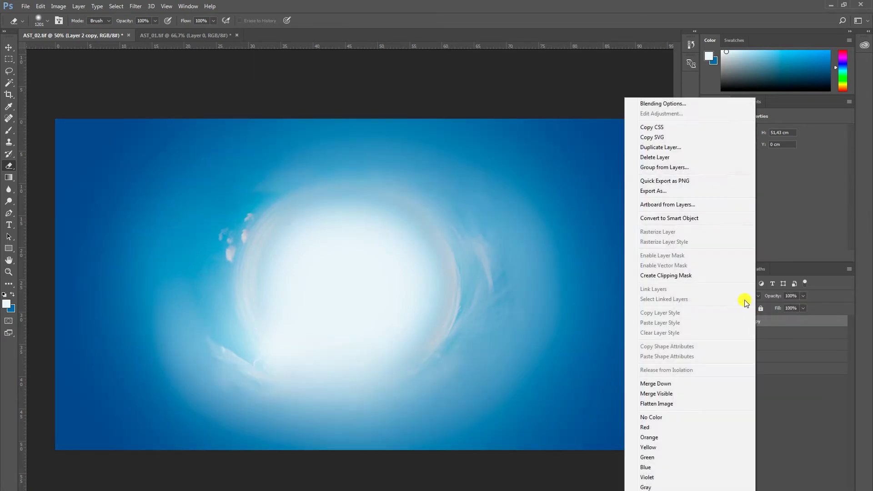
pyautogui.click(661, 147)
pyautogui.click(492, 166)
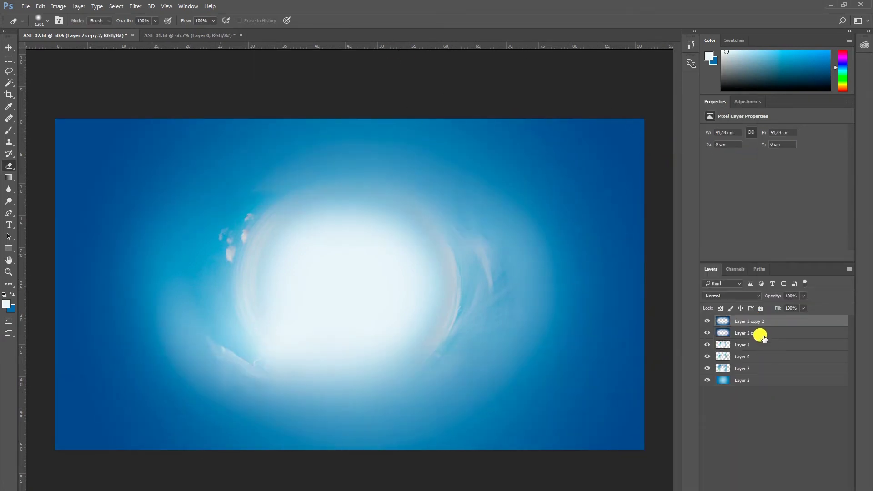
pyautogui.click(761, 335)
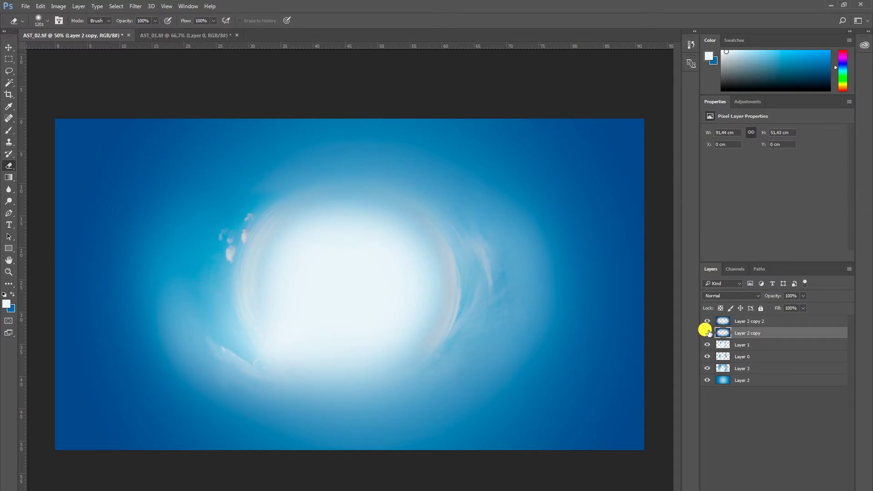
pyautogui.click(707, 332)
pyautogui.click(740, 321)
pyautogui.moveTo(233, 253)
pyautogui.mouseDown()
pyautogui.moveTo(326, 336)
pyautogui.moveTo(665, 323)
pyautogui.mouseUp()
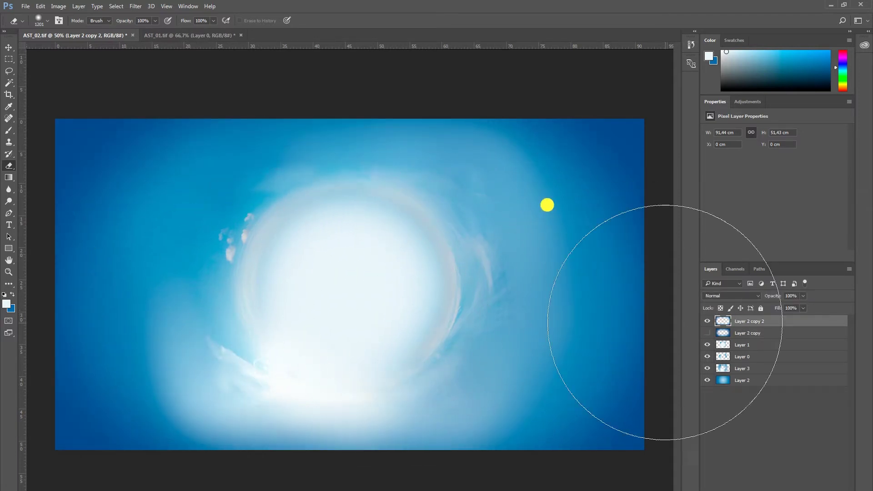
# Show Layer 2 copy again and lower its opacity to 18%.
pyautogui.click(707, 333)
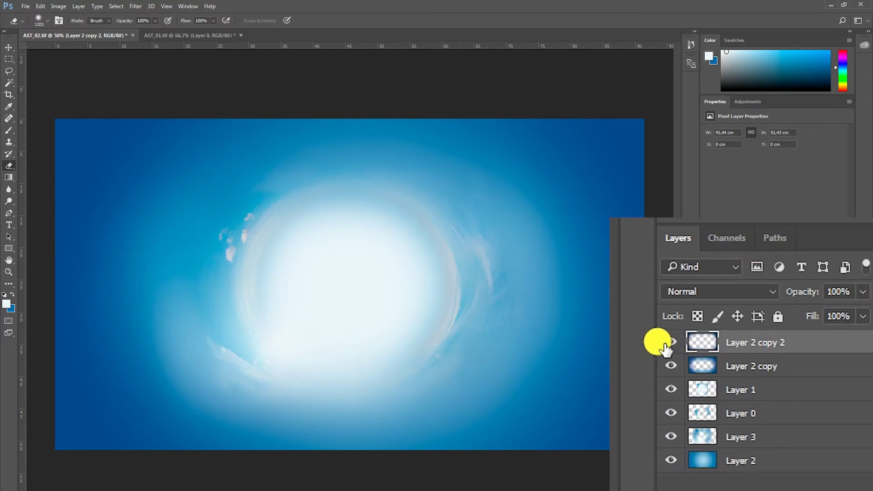
pyautogui.click(862, 292)
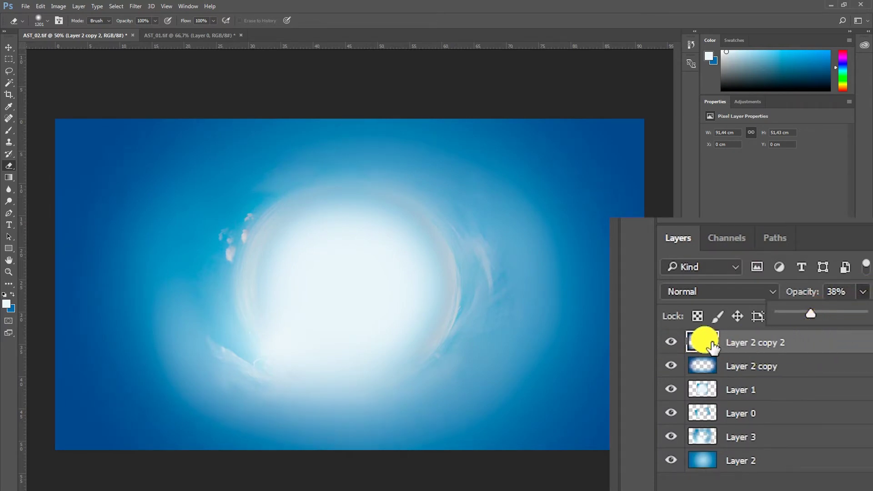
pyautogui.click(724, 365)
pyautogui.click(863, 292)
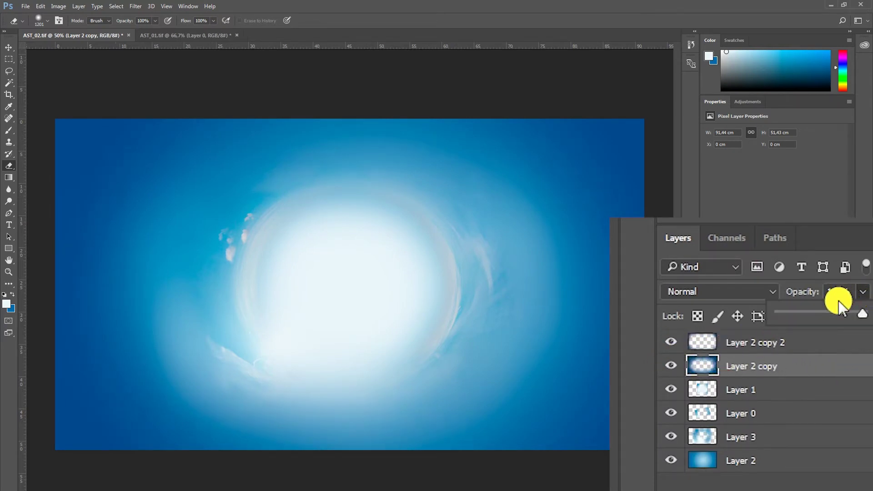
pyautogui.moveTo(800, 313); pyautogui.dragTo(694, 310)
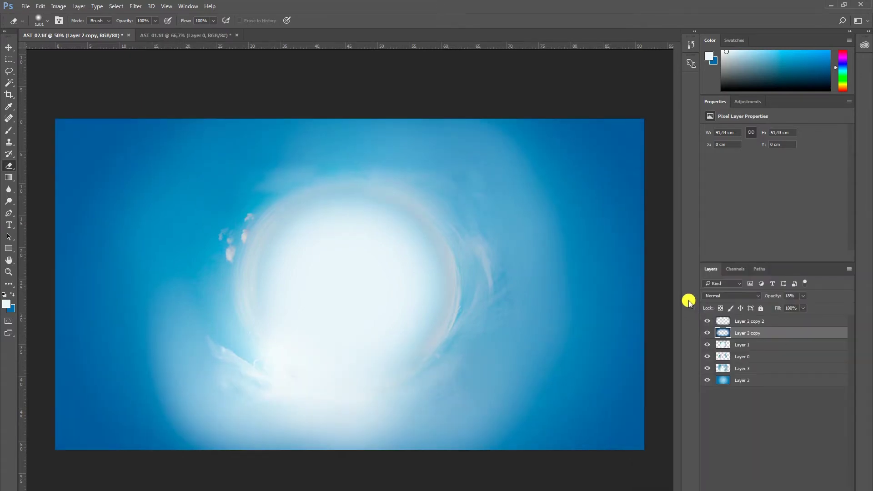
# Save a TIFF copy named SKY without alpha channels or layers.
pyautogui.click(26, 5)
pyautogui.click(60, 106)
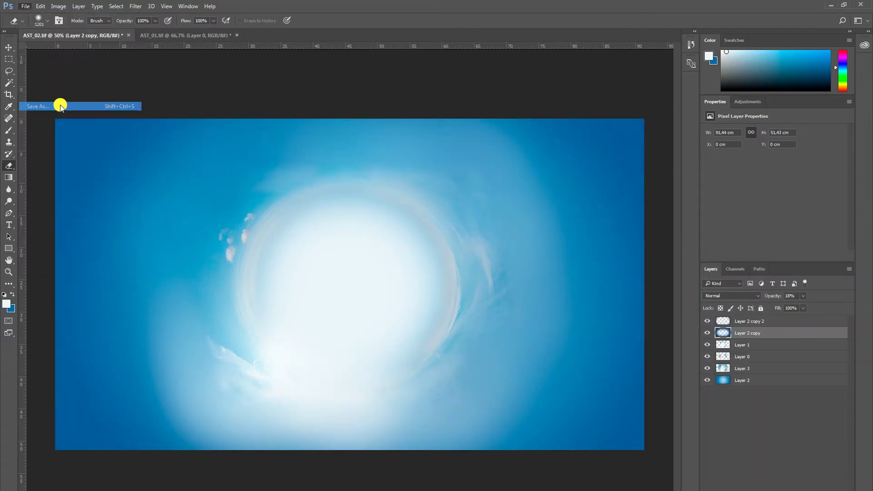
pyautogui.click(427, 348)
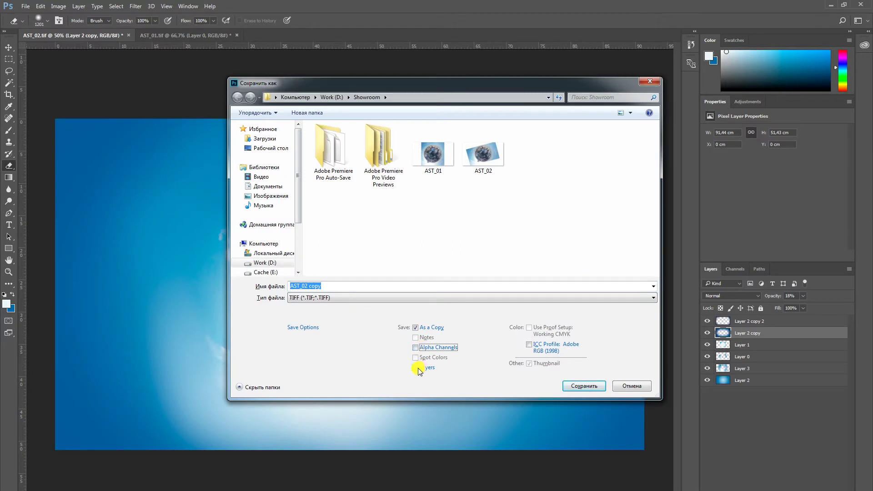
pyautogui.click(415, 367)
pyautogui.click(332, 286)
pyautogui.write('SKY')
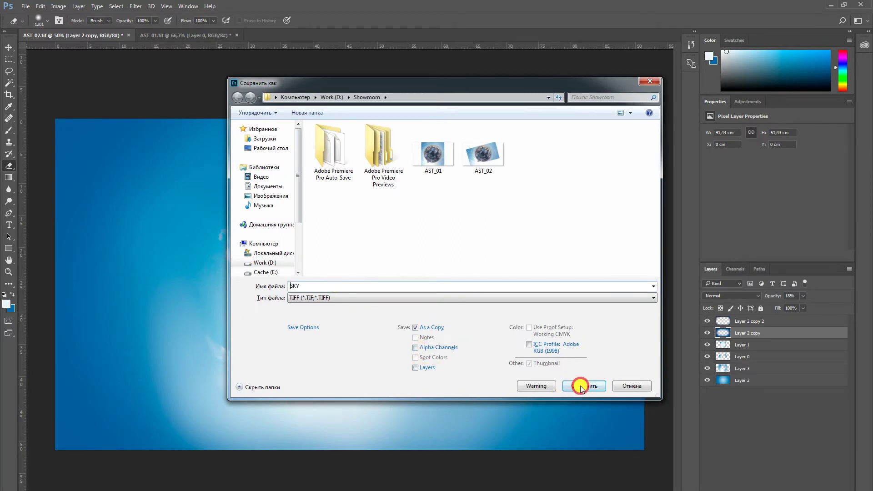
pyautogui.click(582, 386)
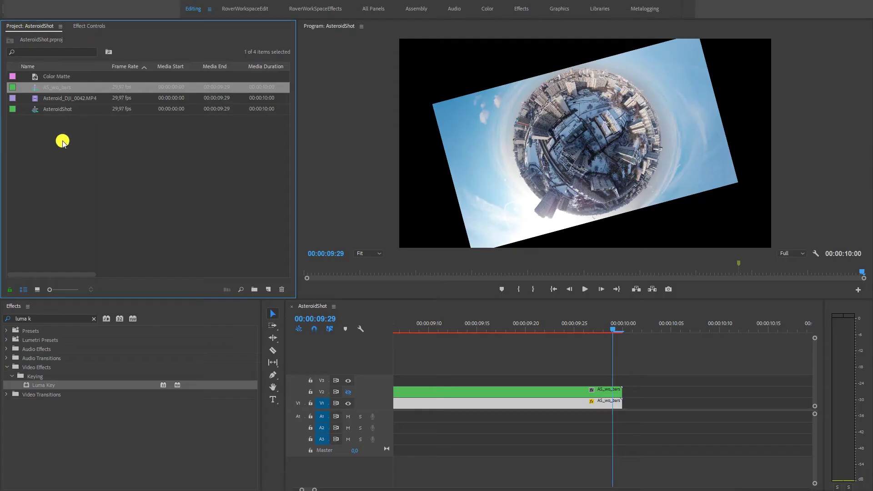
pyautogui.doubleClick(45, 177)
# Import SKY.tif and place it on V1, replacing the old AS_wo_bars clip.
pyautogui.click(101, 131)
pyautogui.doubleClick(102, 131)
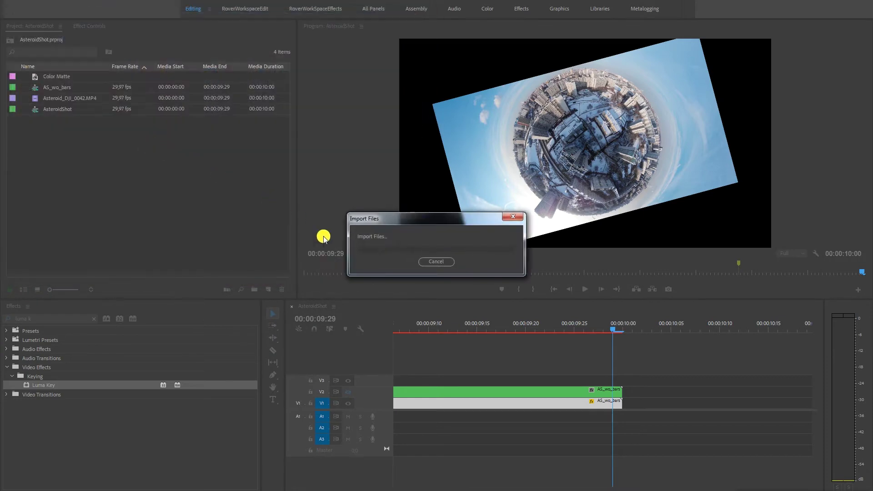
pyautogui.click(561, 402)
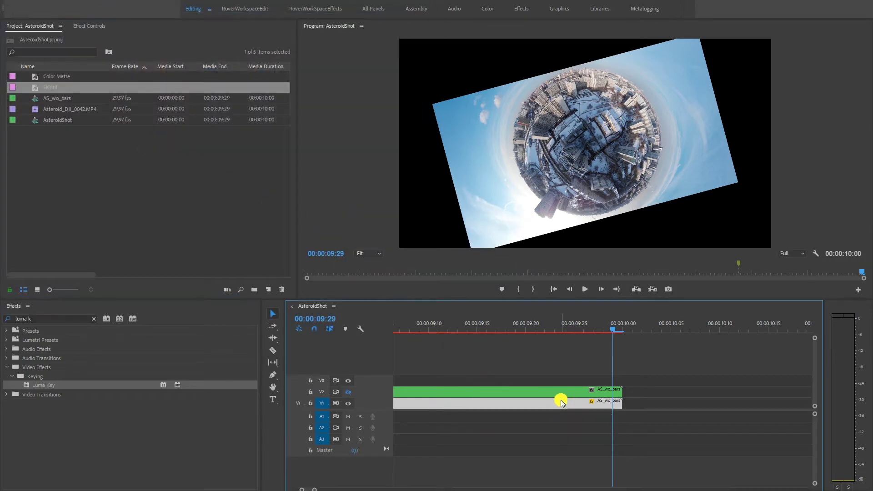
pyautogui.press('Delete')
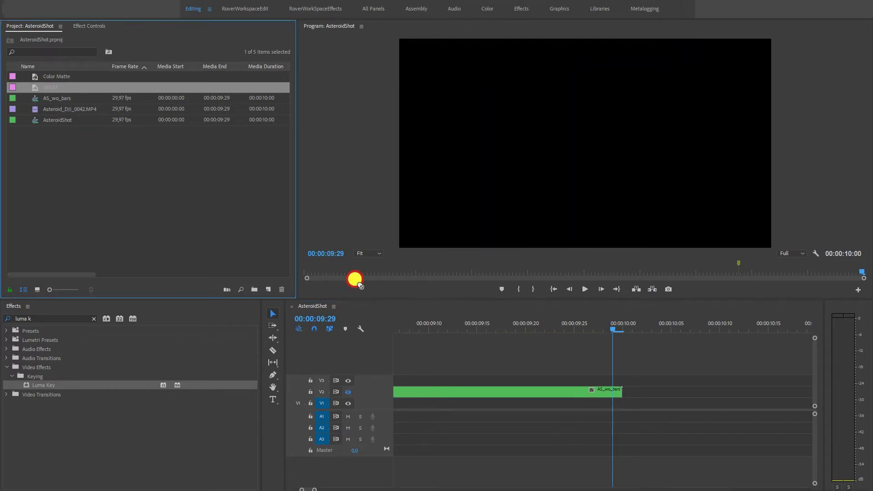
pyautogui.moveTo(49, 86); pyautogui.dragTo(503, 403)
pyautogui.click(498, 322)
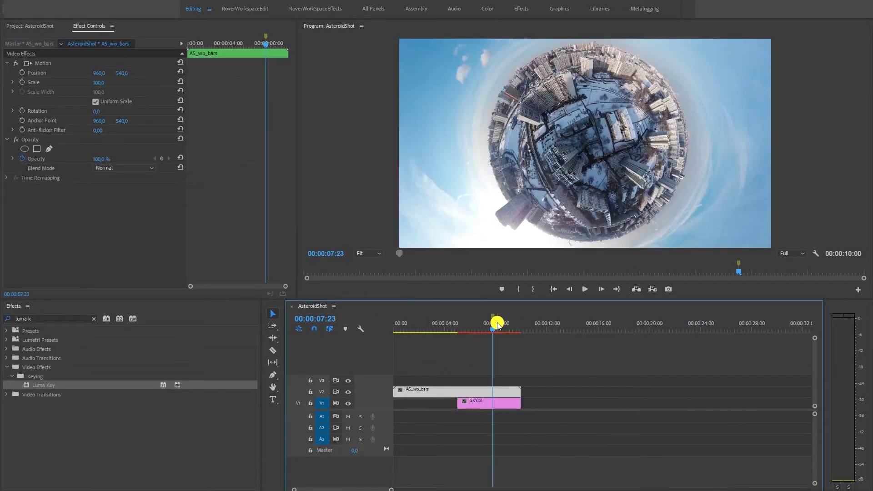
# Scrub through the planet-over-sky composite and zoom the timeline in at the clip end.
pyautogui.moveTo(493, 326); pyautogui.dragTo(512, 332)
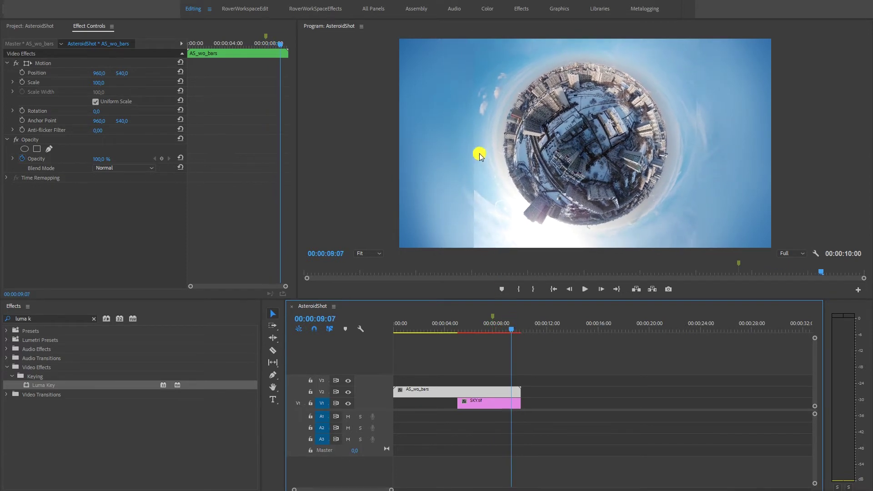
pyautogui.moveTo(511, 329); pyautogui.dragTo(504, 334)
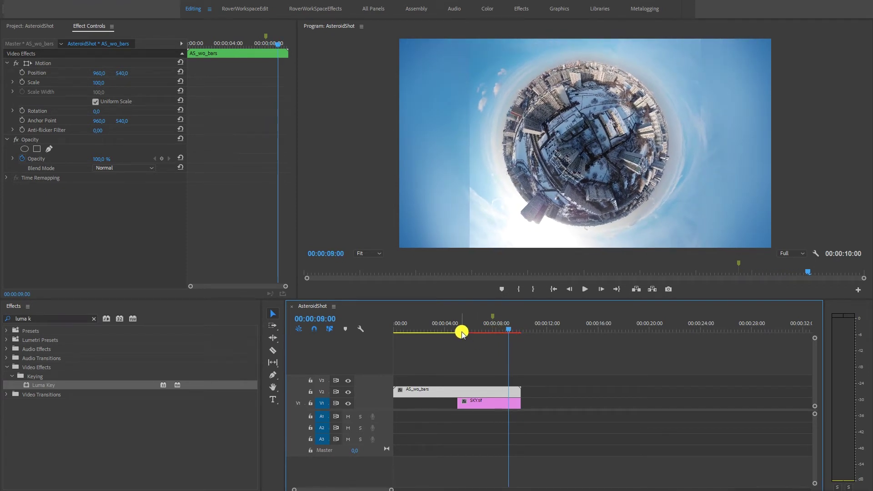
pyautogui.moveTo(516, 330); pyautogui.dragTo(515, 331)
pyautogui.press('=')
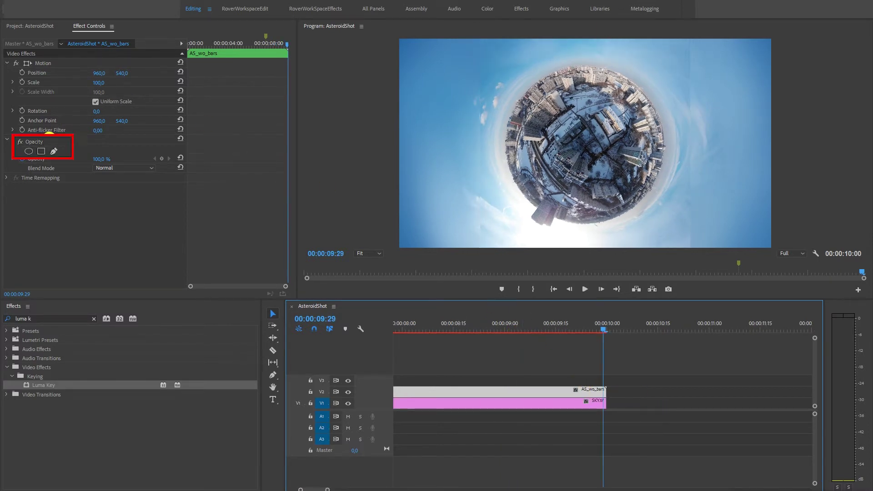
pyautogui.click(23, 149)
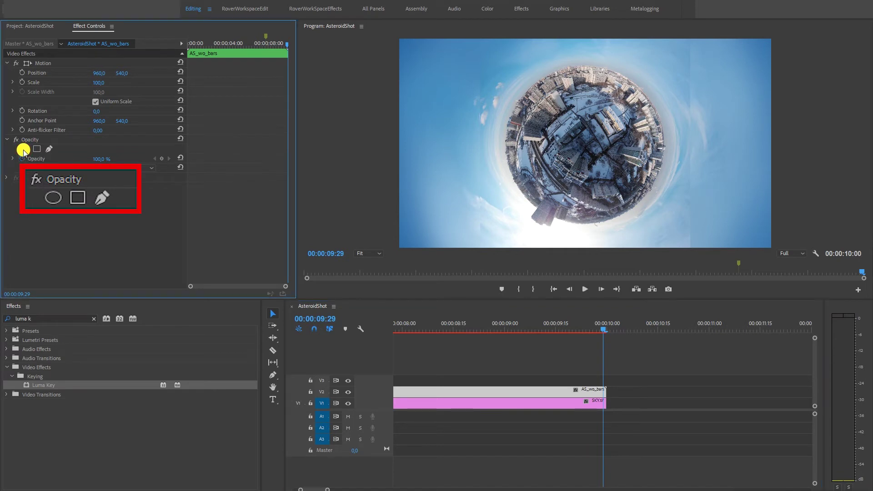
# Stretch the ellipse mask handles into a full circle around the planet.
pyautogui.moveTo(585, 196); pyautogui.dragTo(585, 227)
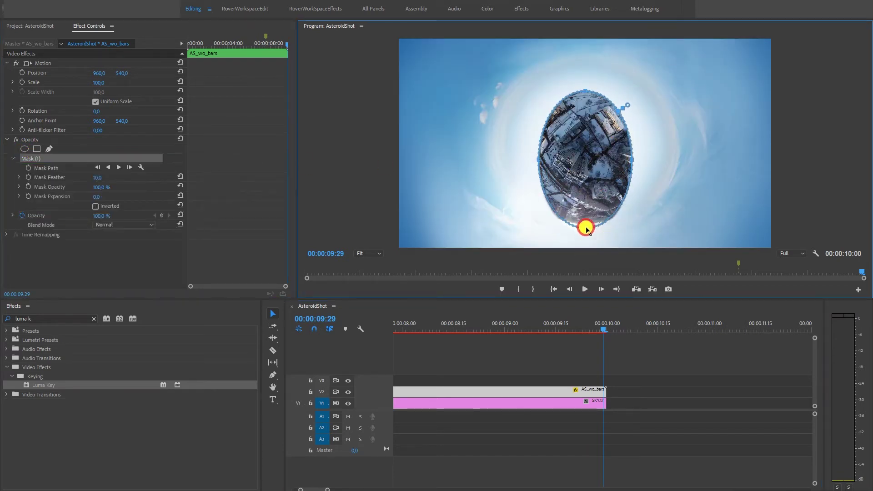
pyautogui.moveTo(585, 90); pyautogui.dragTo(585, 54)
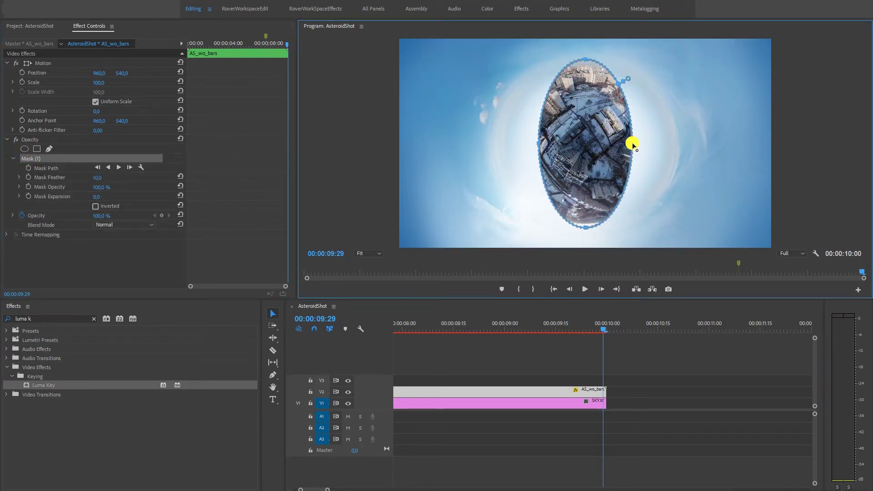
pyautogui.moveTo(632, 142); pyautogui.dragTo(668, 143)
pyautogui.moveTo(538, 144); pyautogui.dragTo(500, 144)
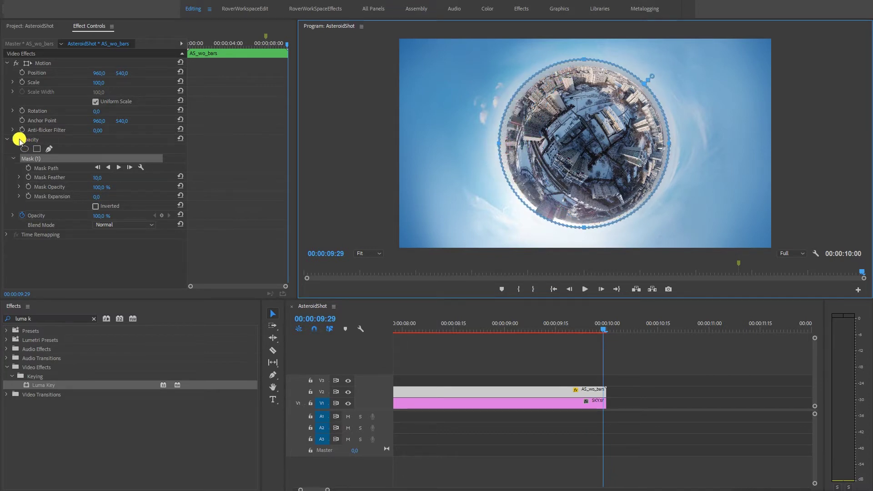
# Check the mask at an earlier frame, then record a Mask Path keyframe near the clip end.
pyautogui.click(450, 329)
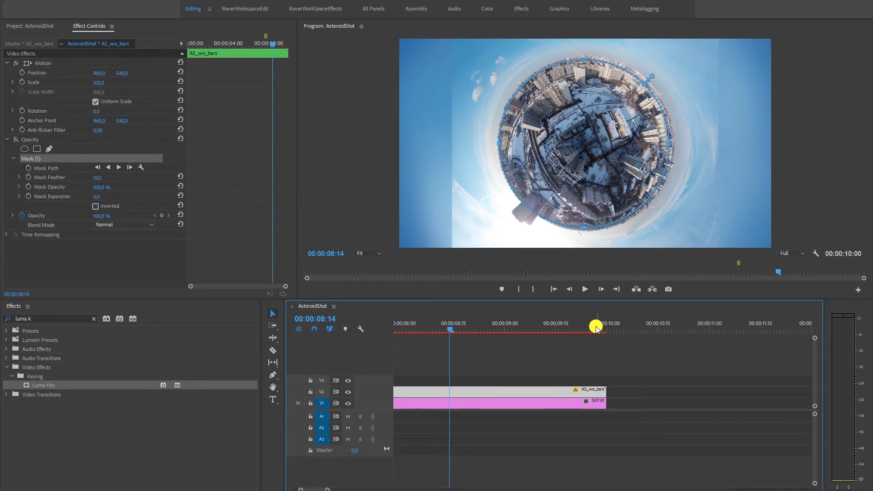
pyautogui.moveTo(595, 326); pyautogui.dragTo(599, 328)
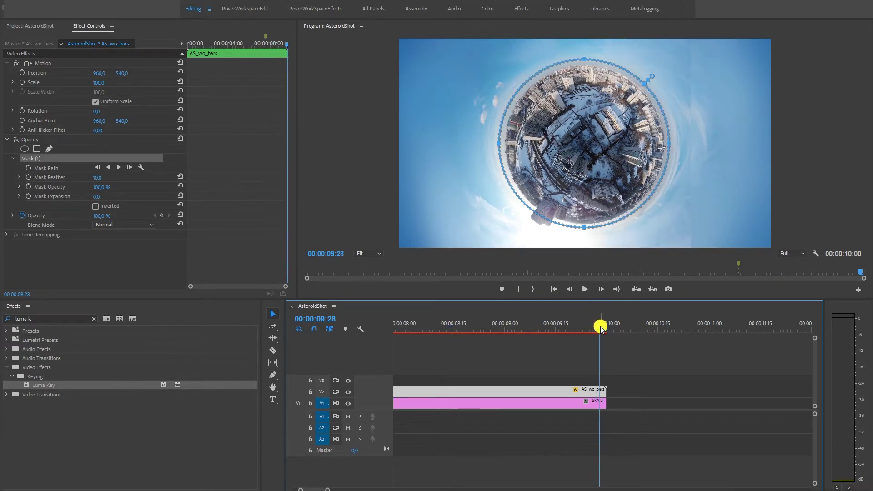
pyautogui.click(600, 328)
pyautogui.click(30, 169)
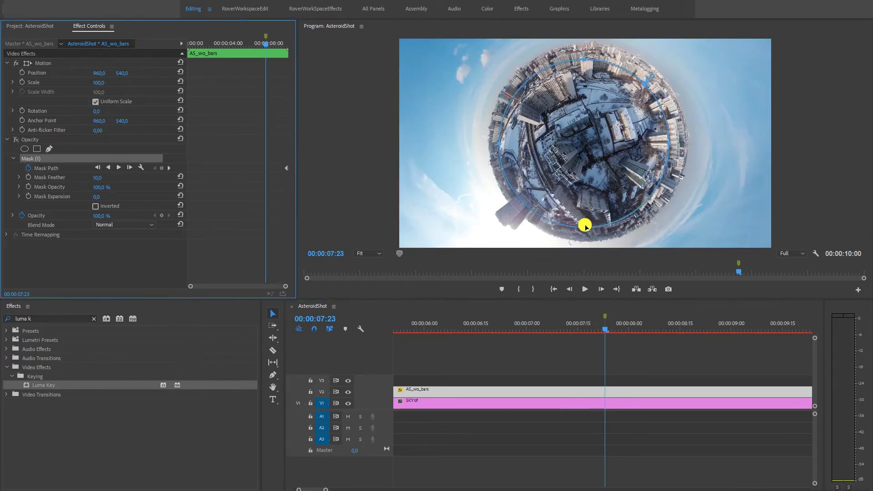
# Enlarge the mask circle, raise Mask Feather to 160,0 and Mask Expansion to 180,0, then play back.
pyautogui.moveTo(609, 206); pyautogui.dragTo(530, 170)
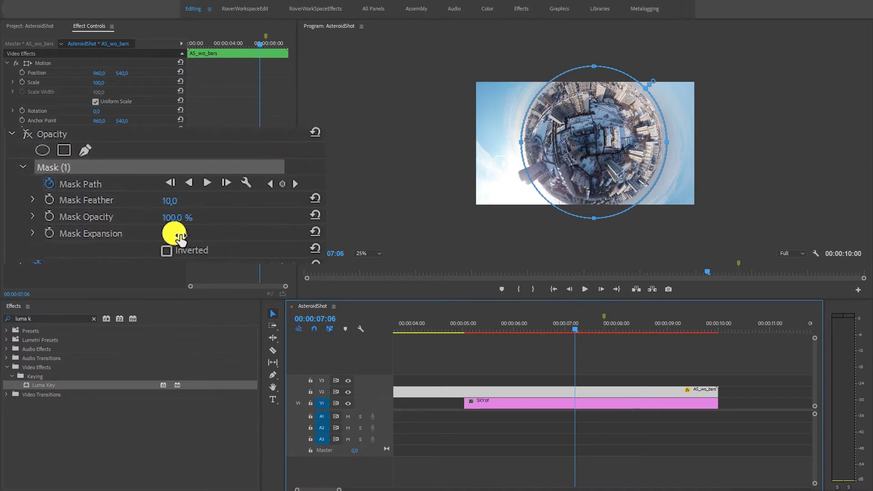
pyautogui.moveTo(163, 230); pyautogui.dragTo(276, 210)
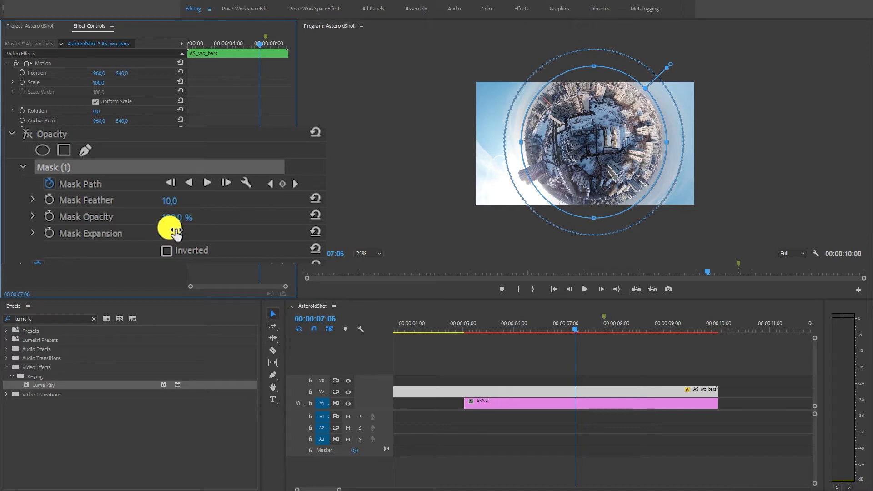
pyautogui.moveTo(175, 199); pyautogui.dragTo(260, 193)
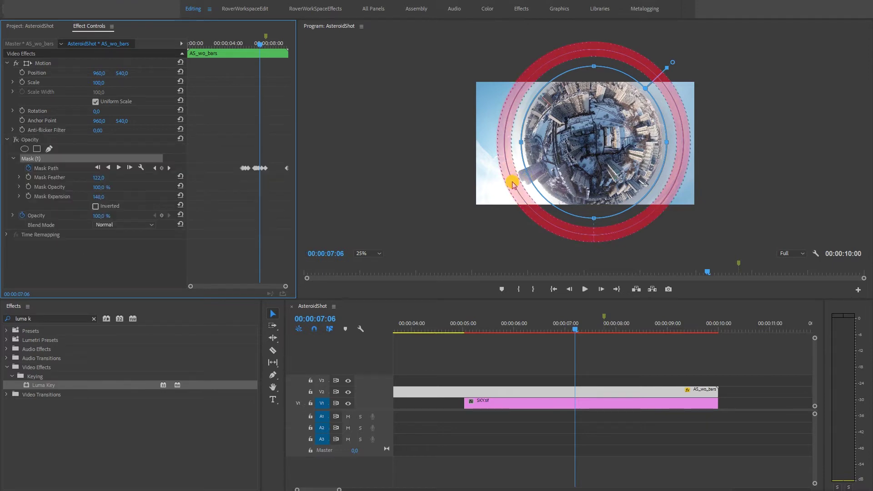
pyautogui.click(467, 322)
pyautogui.press('space')
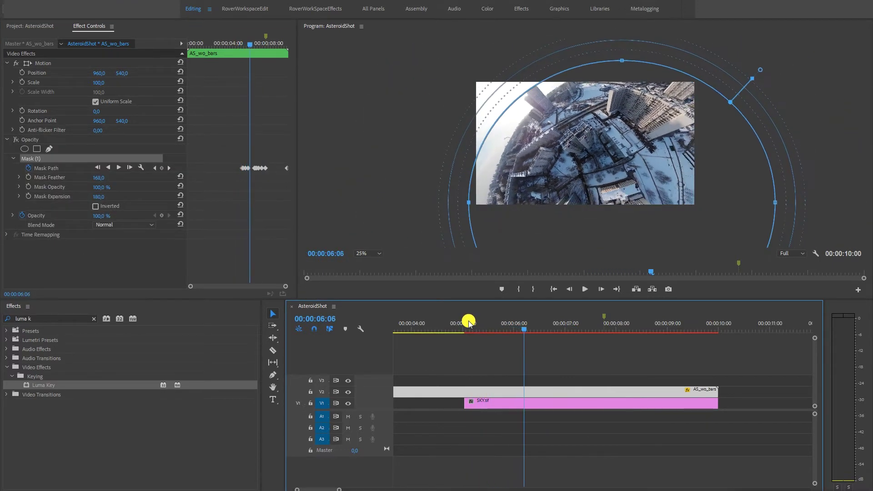
# Hide the SKY.tif V1 track, then narrow the mask's right side and nudge it right.
pyautogui.click(348, 404)
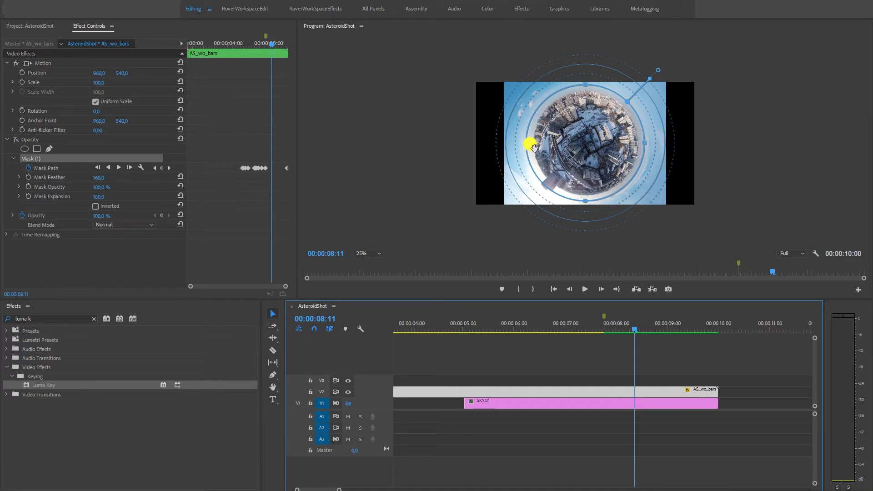
pyautogui.moveTo(529, 145); pyautogui.dragTo(532, 146)
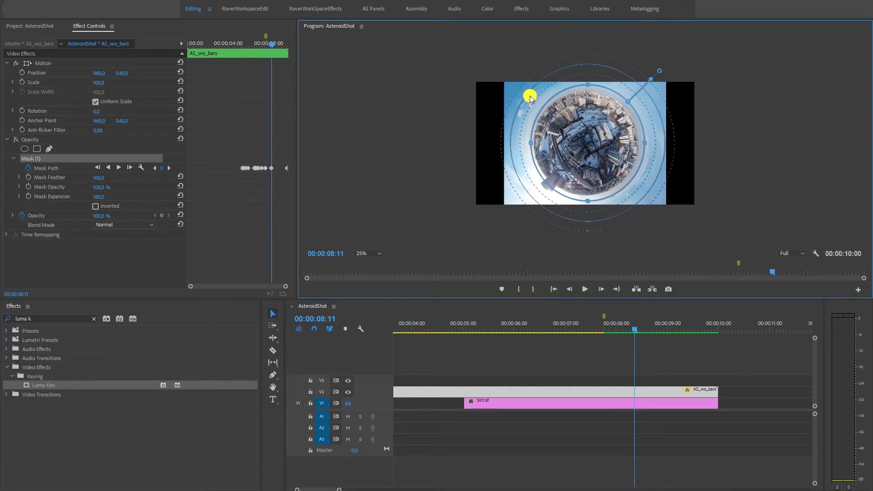
pyautogui.moveTo(644, 143); pyautogui.dragTo(636, 142)
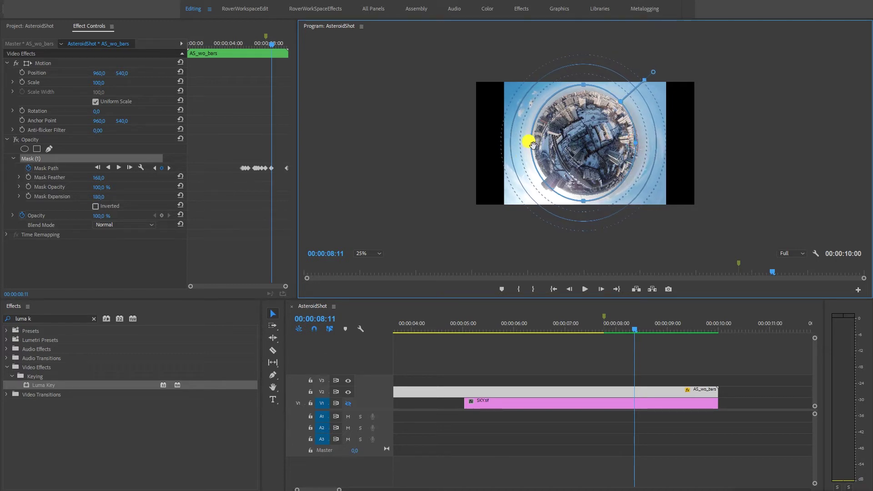
pyautogui.moveTo(532, 145); pyautogui.dragTo(535, 145)
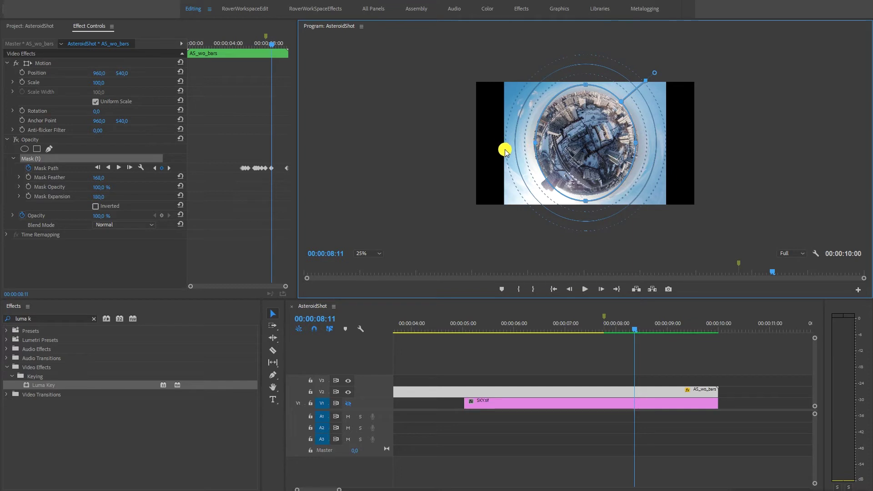
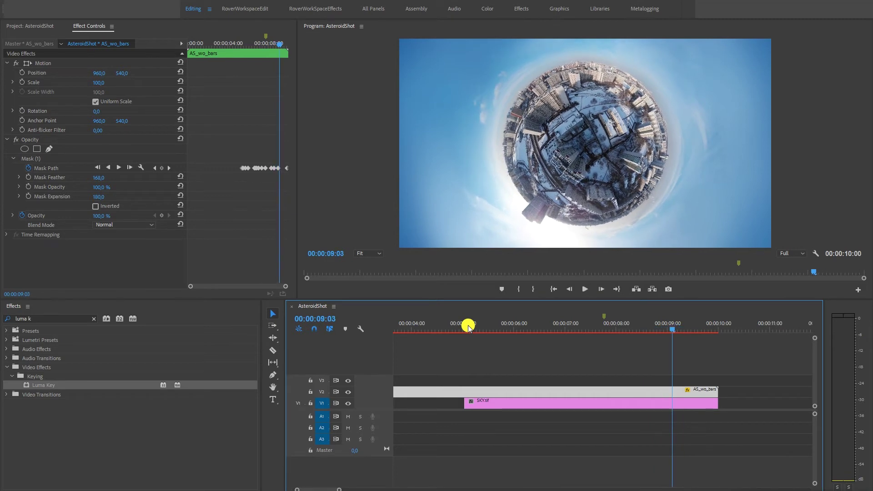
# Select SKY.tif and start Scale and Rotation keyframes at 100 and 0°.
pyautogui.click(708, 403)
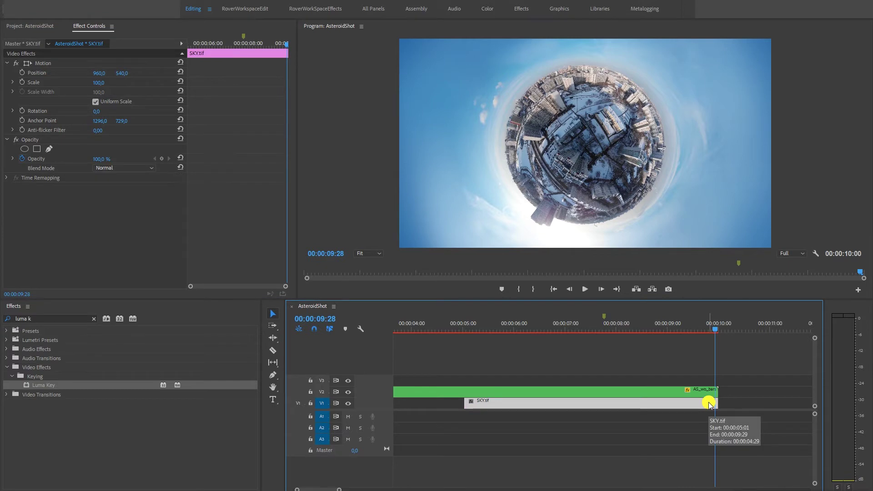
pyautogui.click(23, 83)
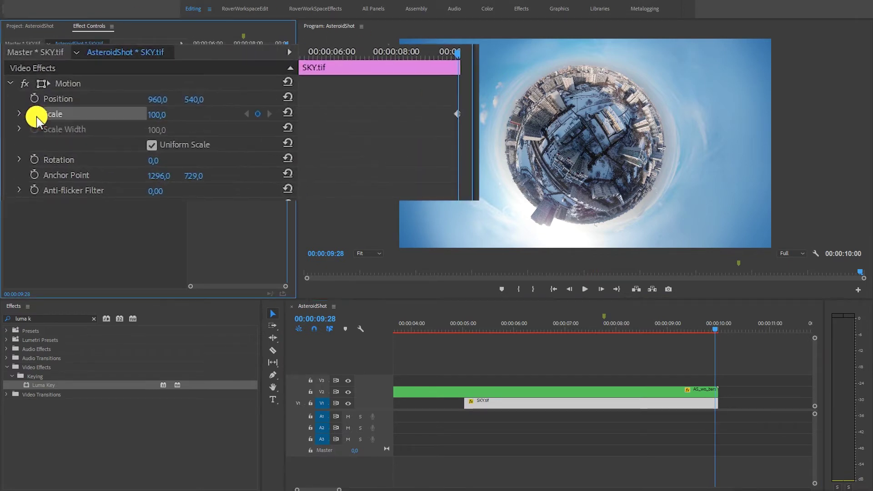
pyautogui.click(21, 111)
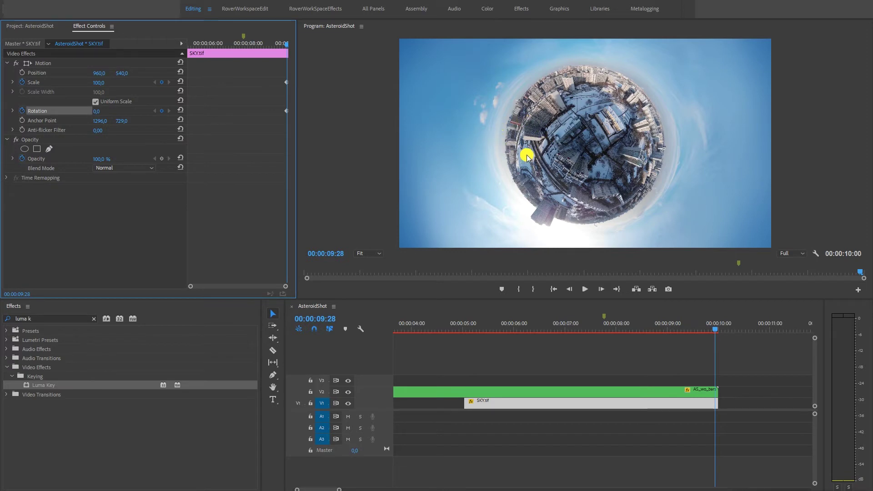
# Key larger Scale and Rotation at earlier times, reaching 170 and 47° near 5:19.
pyautogui.press('j')
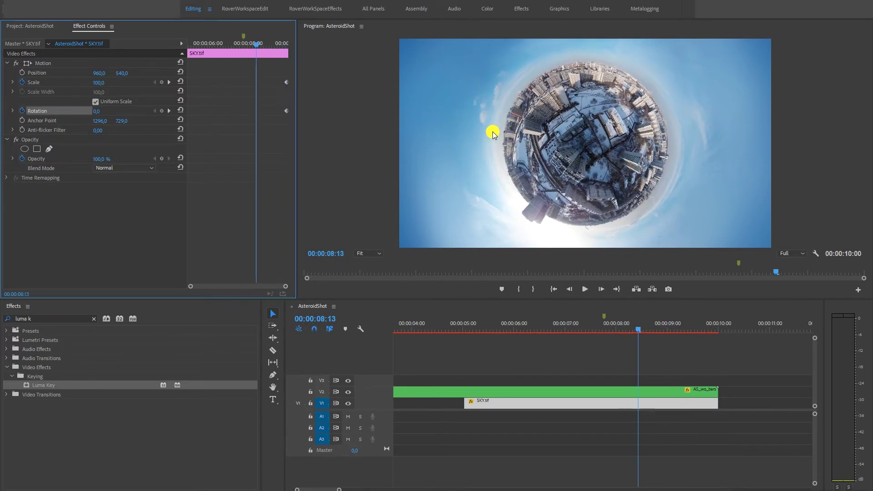
pyautogui.press('k')
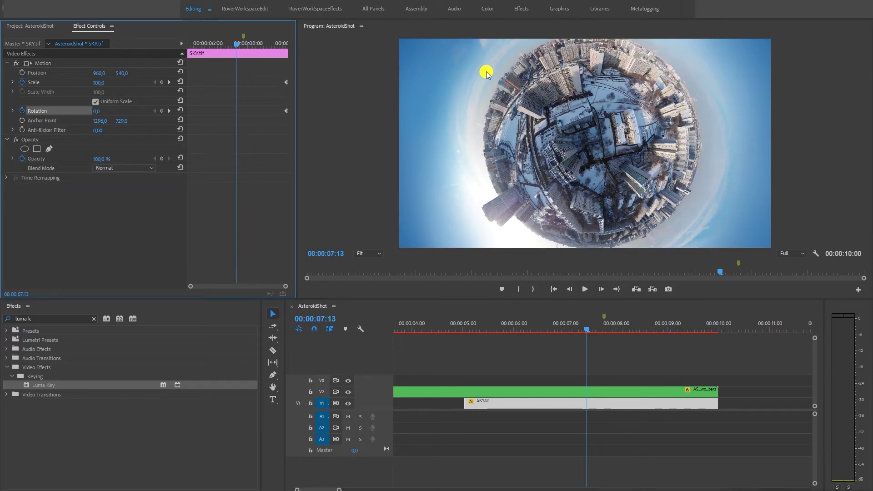
pyautogui.hotkey('shift', '3')
pyautogui.moveTo(97, 83); pyautogui.dragTo(117, 82)
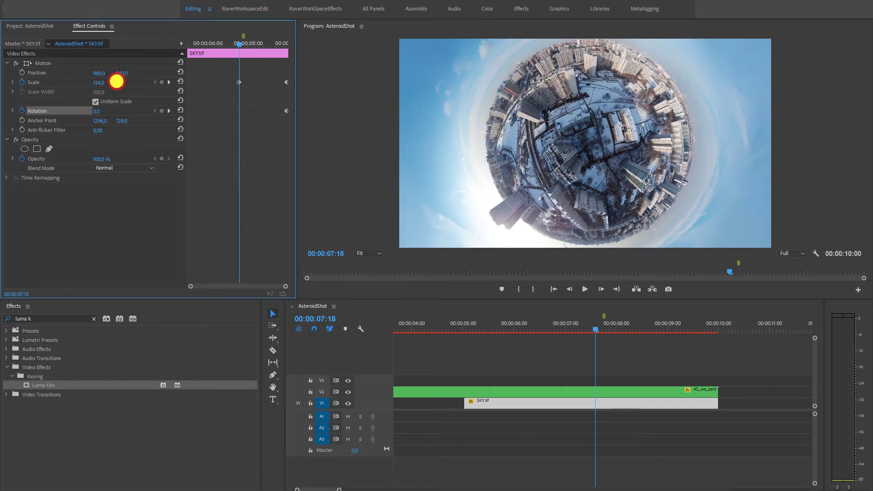
pyautogui.moveTo(97, 114); pyautogui.dragTo(102, 108)
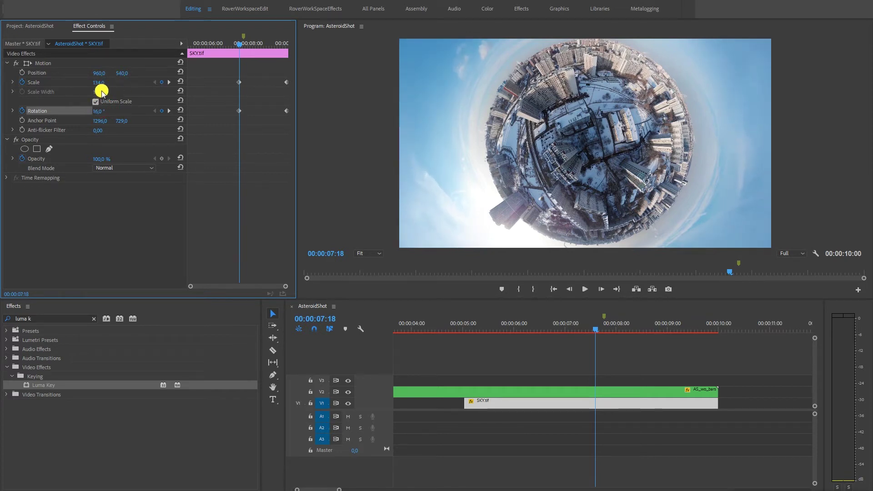
pyautogui.moveTo(555, 323)
pyautogui.mouseDown()
pyautogui.moveTo(476, 323)
pyautogui.moveTo(495, 324)
pyautogui.mouseUp()
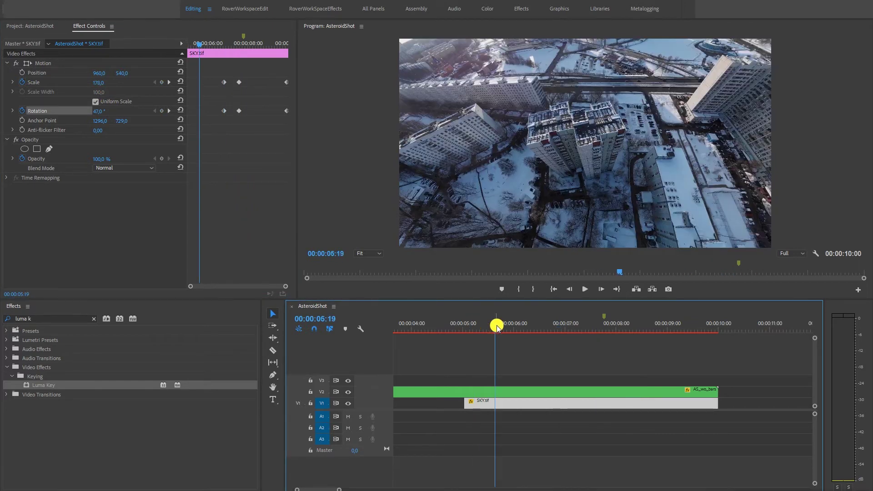
# Add stronger Scale and Rotation keyframes at 6:06 and 8:22, peaking at Scale 230 and 110°, and preview the ramp.
pyautogui.click(99, 83)
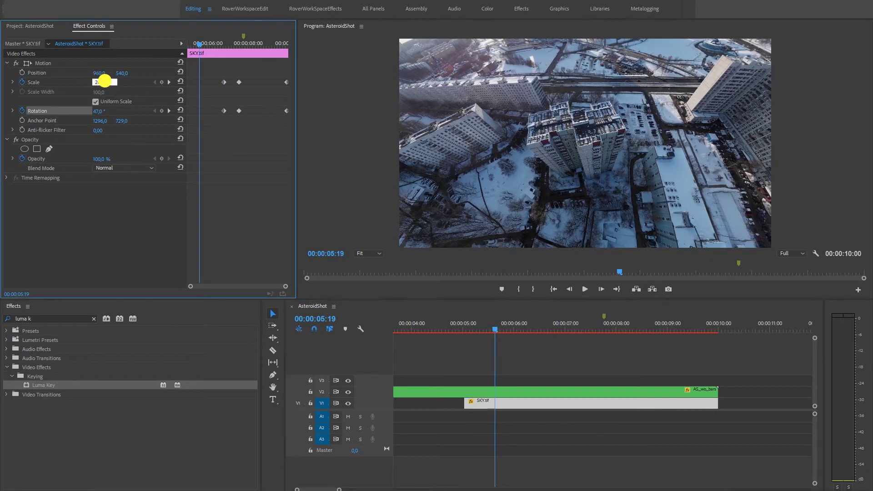
pyautogui.moveTo(89, 111); pyautogui.dragTo(110, 116)
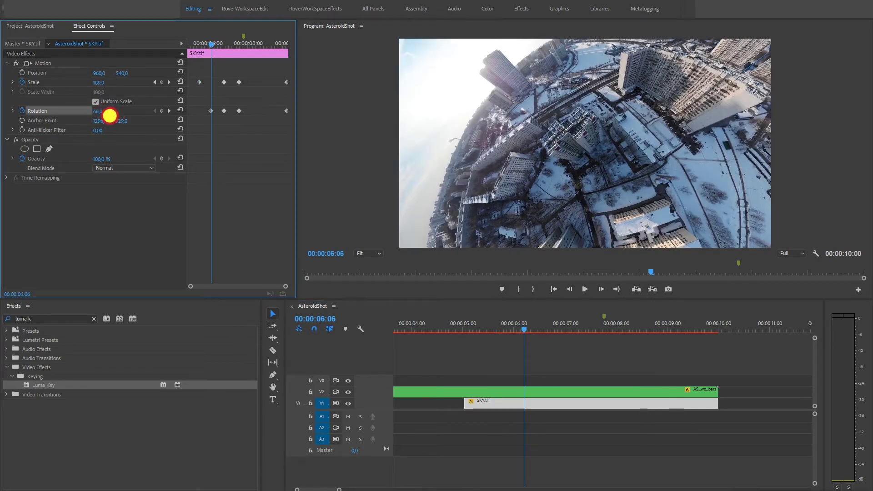
pyautogui.moveTo(462, 325); pyautogui.dragTo(529, 331)
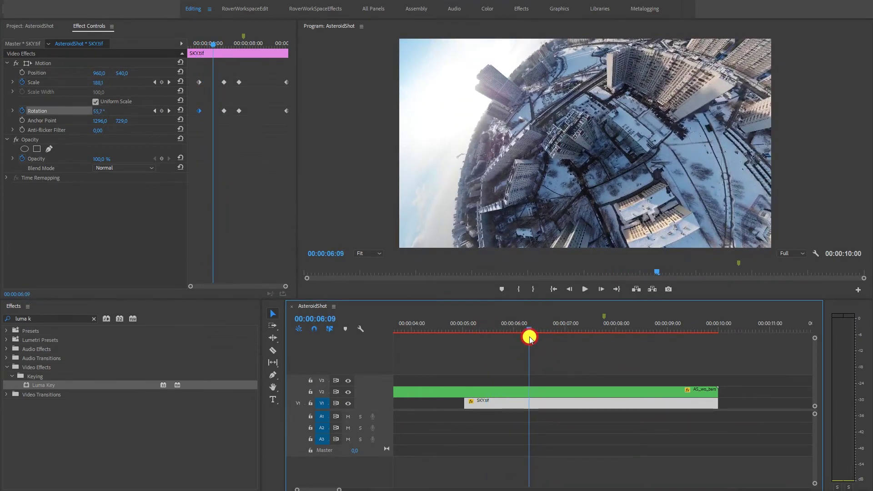
pyautogui.click(154, 111)
pyautogui.moveTo(468, 326); pyautogui.dragTo(655, 337)
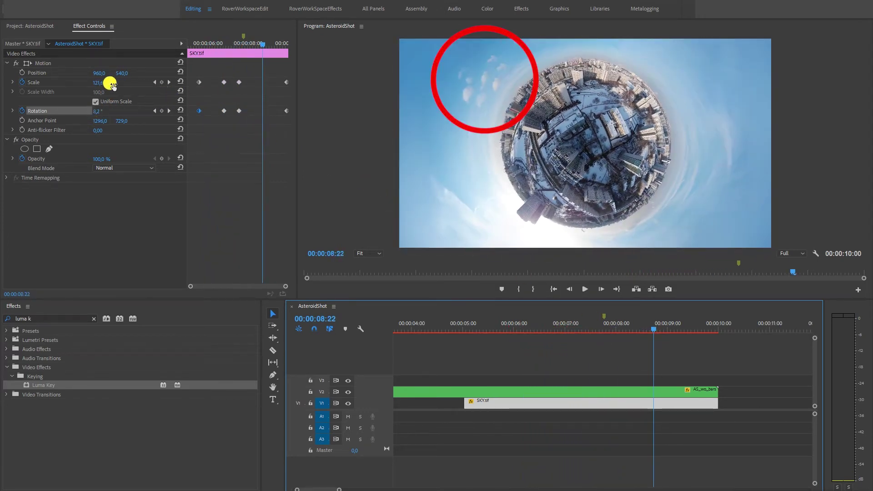
pyautogui.moveTo(94, 83)
pyautogui.mouseDown()
pyautogui.moveTo(109, 84)
pyautogui.moveTo(95, 85)
pyautogui.mouseUp()
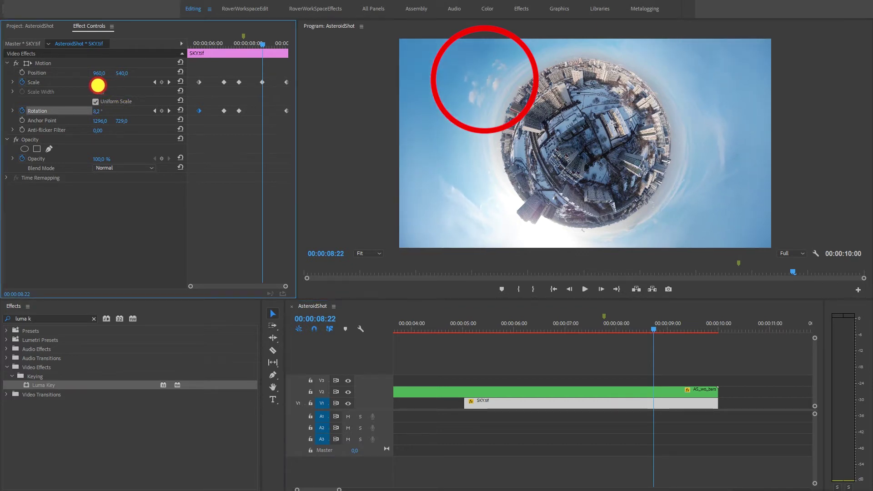
pyautogui.moveTo(482, 331); pyautogui.dragTo(663, 355)
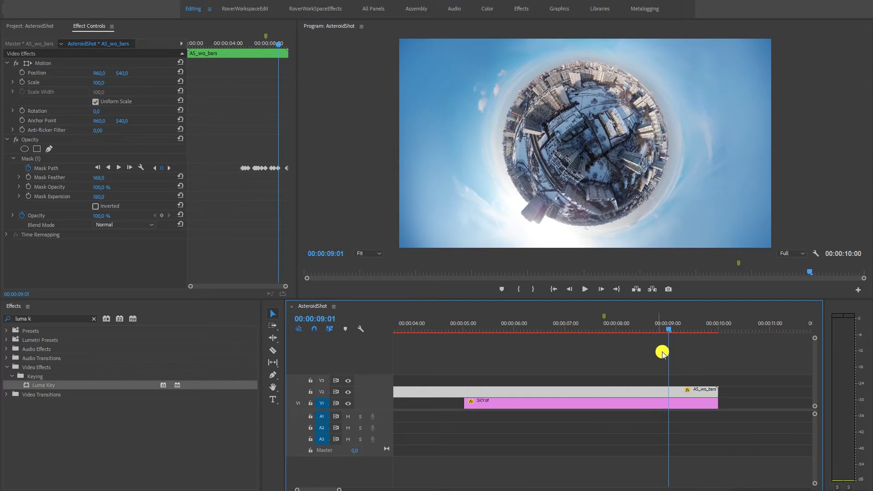
# Nest SKY.tif and AS_wo_bars into one sequence, keeping the default name.
pyautogui.keyDown('shift'); pyautogui.click(529, 403); pyautogui.keyUp('shift')
pyautogui.rightClick(530, 404)
pyautogui.click(551, 200)
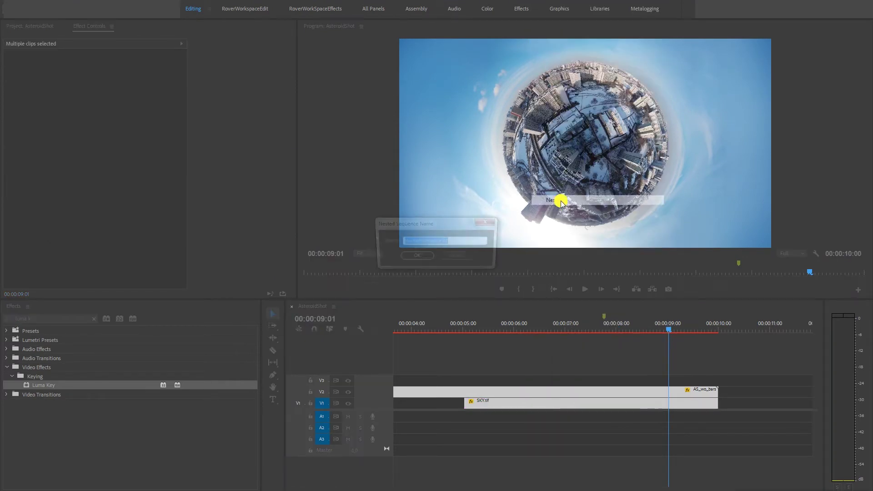
pyautogui.click(493, 234)
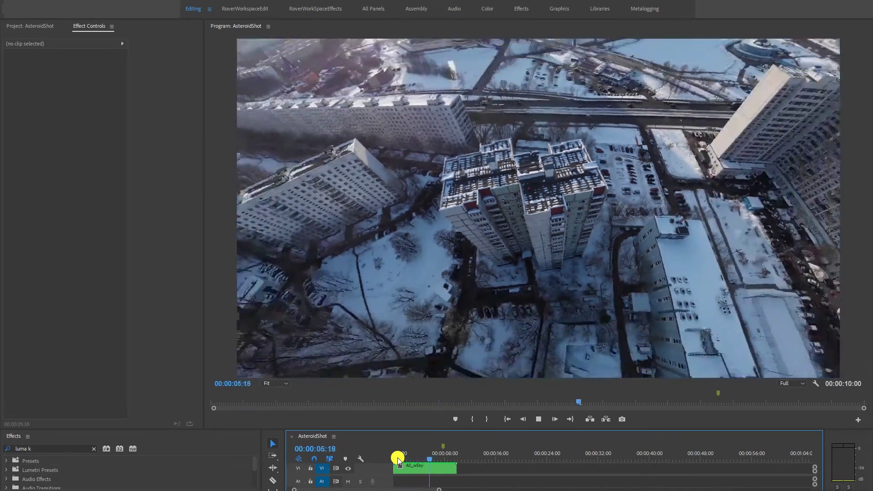
# Play the AsteroidShot sequence from near the start to review the rise into the tiny planet.
pyautogui.click(398, 459)
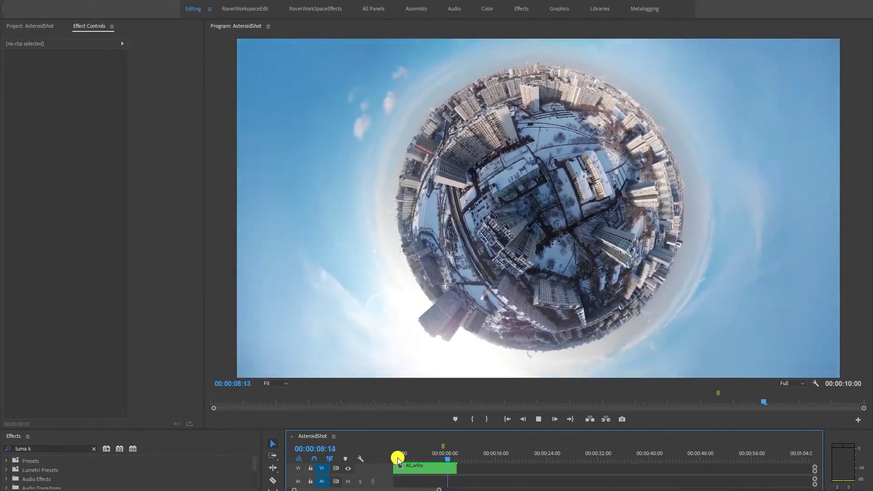
pyautogui.click(398, 459)
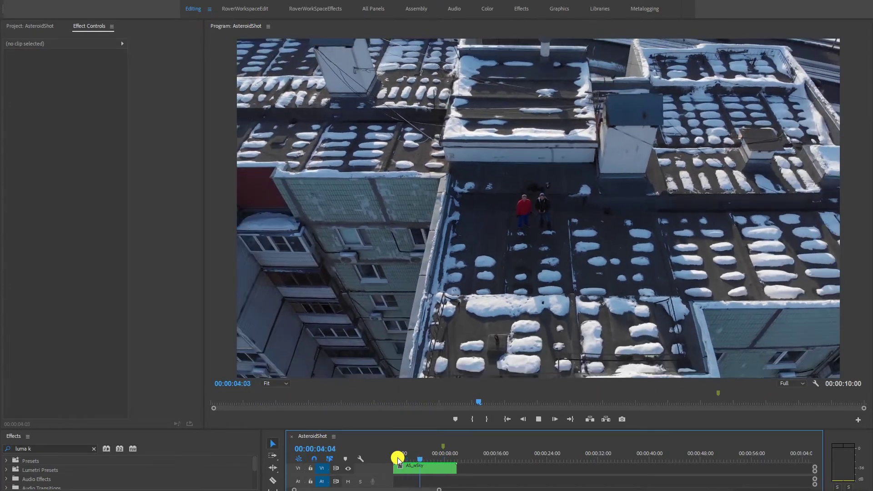
pyautogui.click(398, 459)
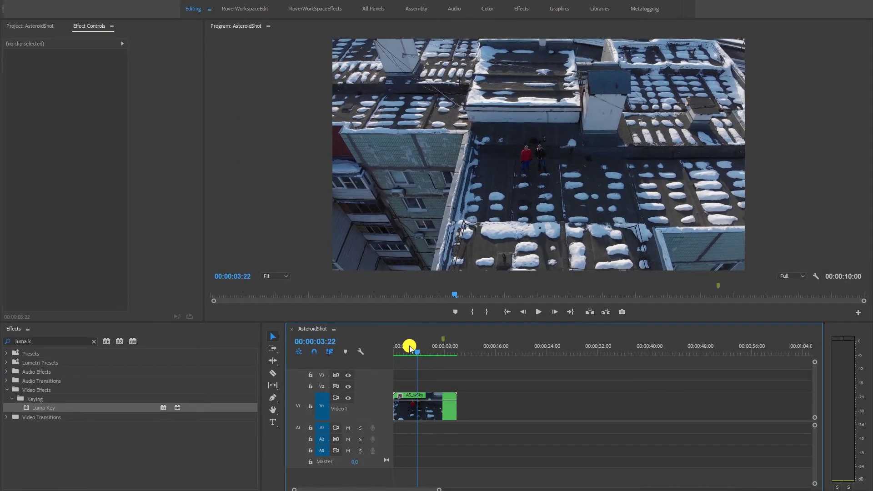
# Step frame by frame to about 4:12 and razor the nested clip there.
pyautogui.press('Right')
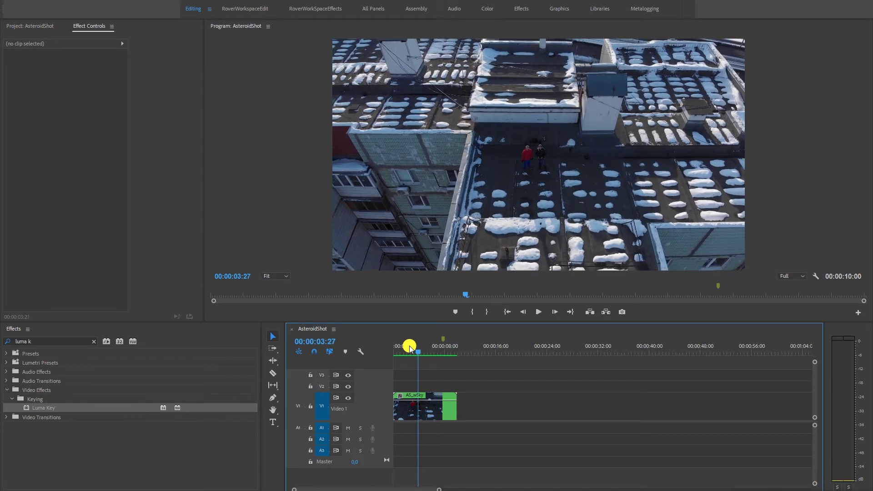
pyautogui.press('Right')
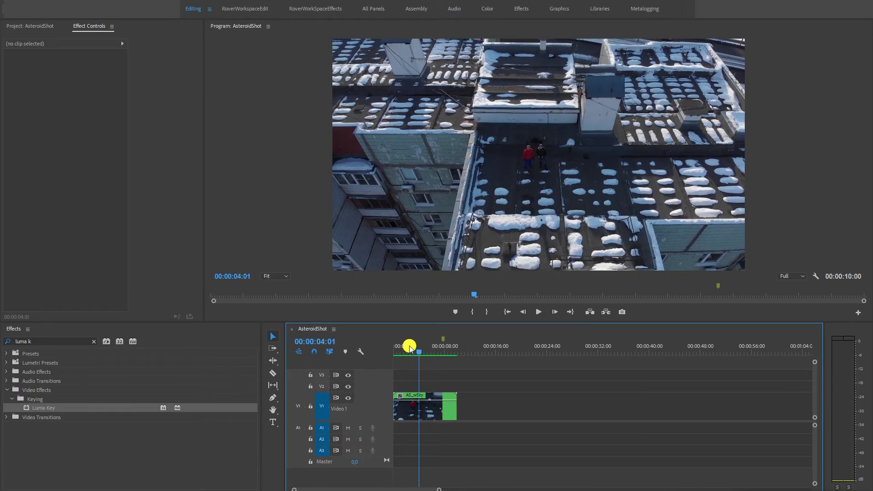
pyautogui.press('Right')
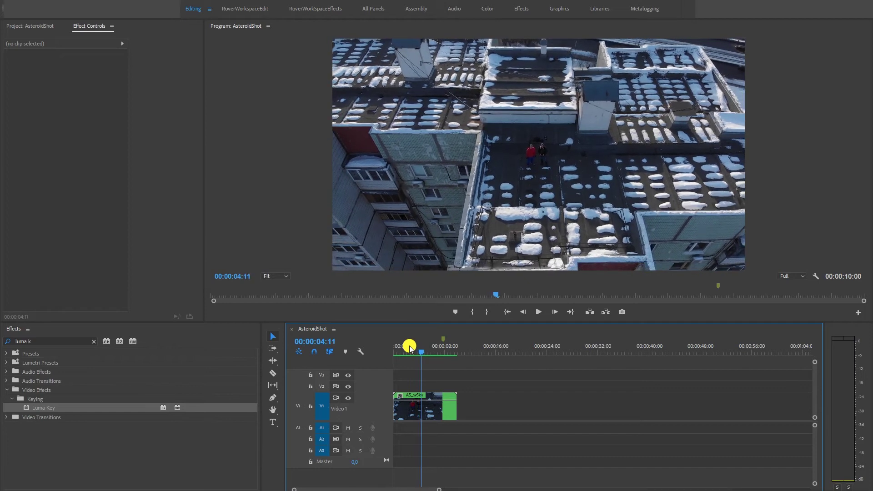
pyautogui.press('Right')
pyautogui.press('Right')
pyautogui.press('Left')
pyautogui.press('Left')
pyautogui.press('=')
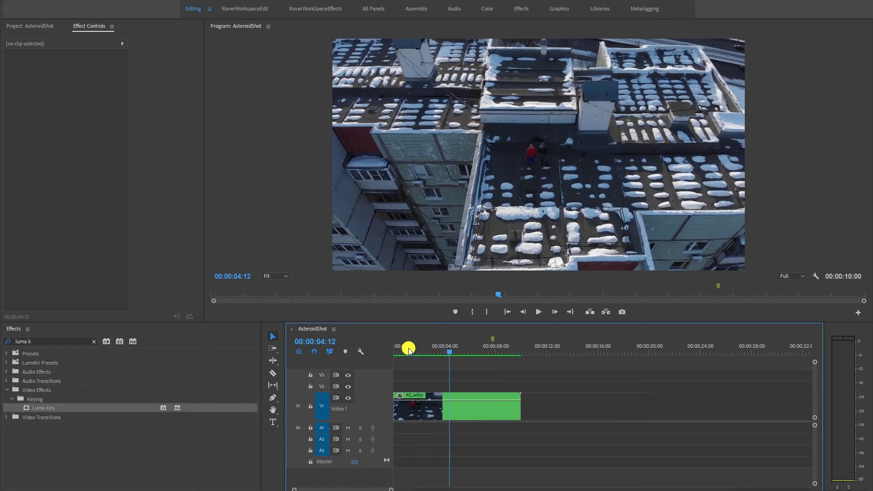
pyautogui.press('=')
pyautogui.press('=')
pyautogui.press('c')
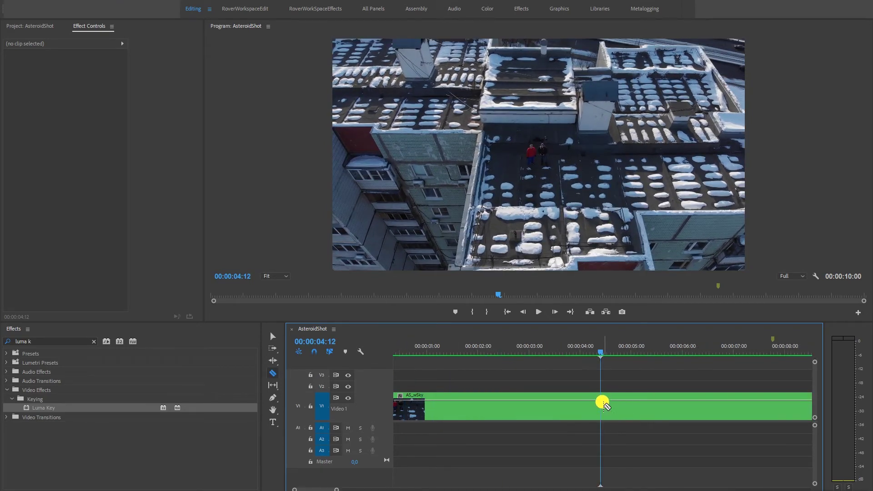
pyautogui.click(600, 399)
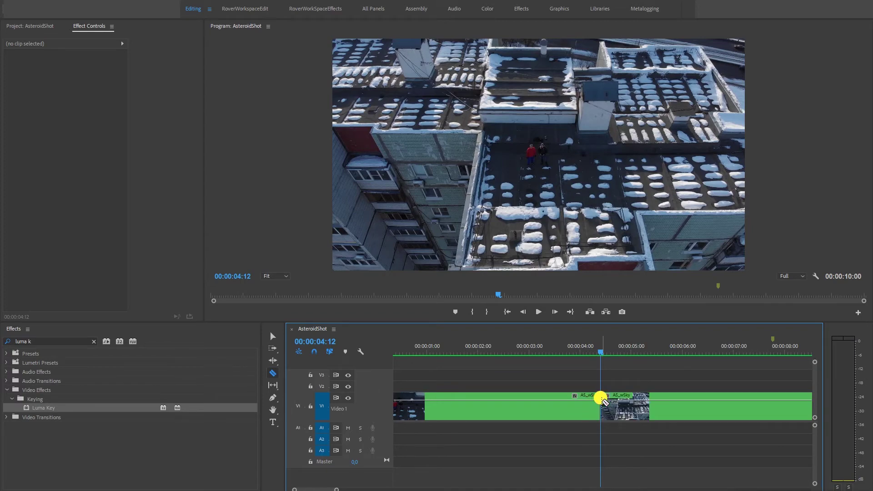
pyautogui.press('-')
pyautogui.press('-')
pyautogui.press('v')
pyautogui.click(457, 353)
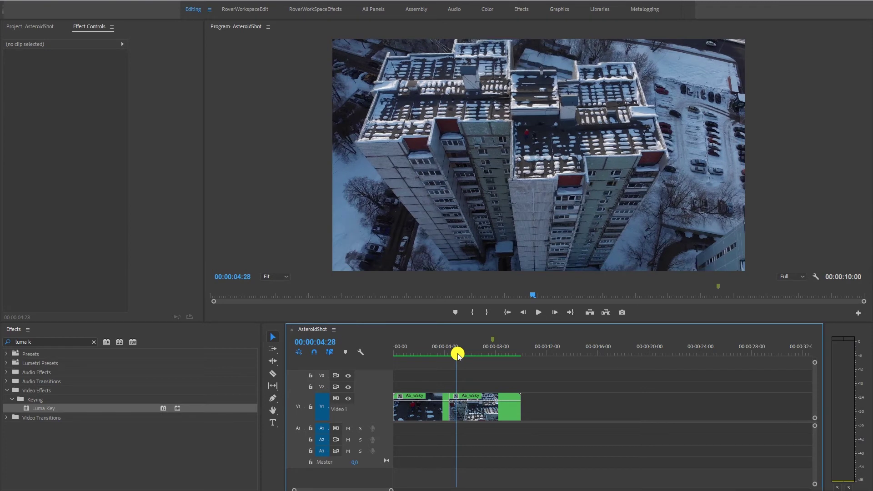
# Find exactly 00:00:05:00 and razor the clip at that frame.
pyautogui.press('Right')
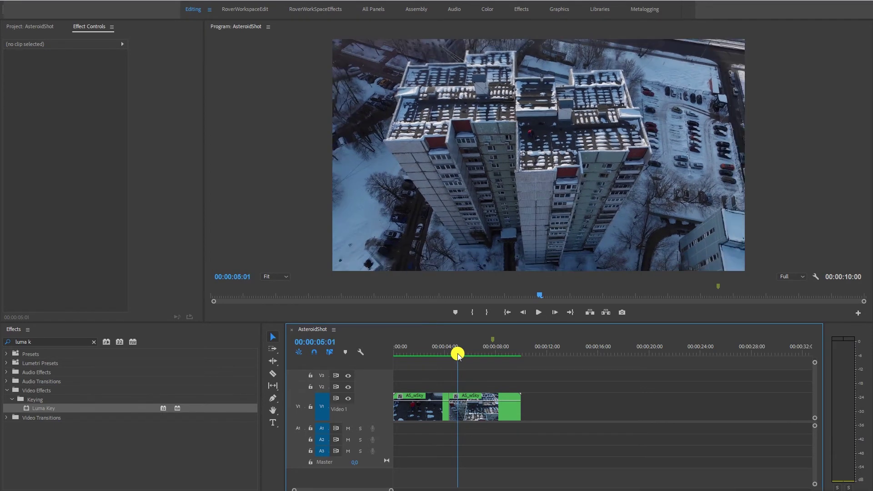
pyautogui.press('Left')
pyautogui.press('Left')
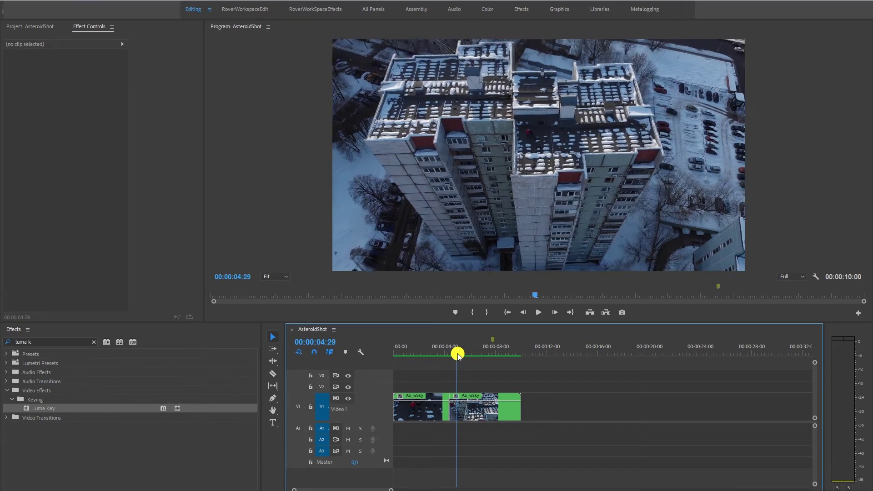
pyautogui.press('Right')
pyautogui.press('Right')
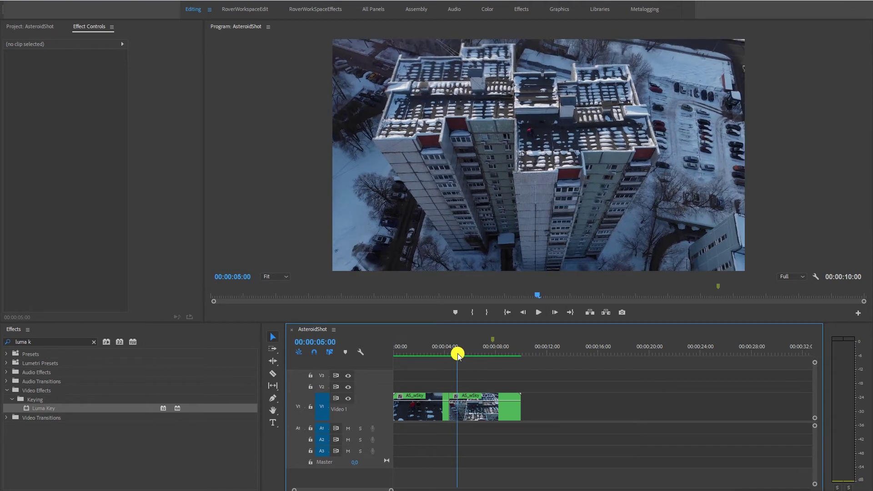
pyautogui.press('Left')
pyautogui.press('=')
pyautogui.press('=')
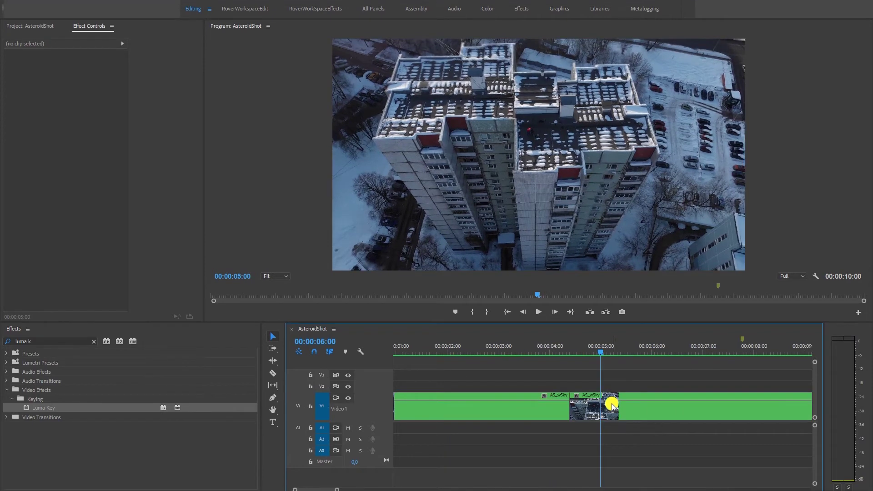
pyautogui.press('c')
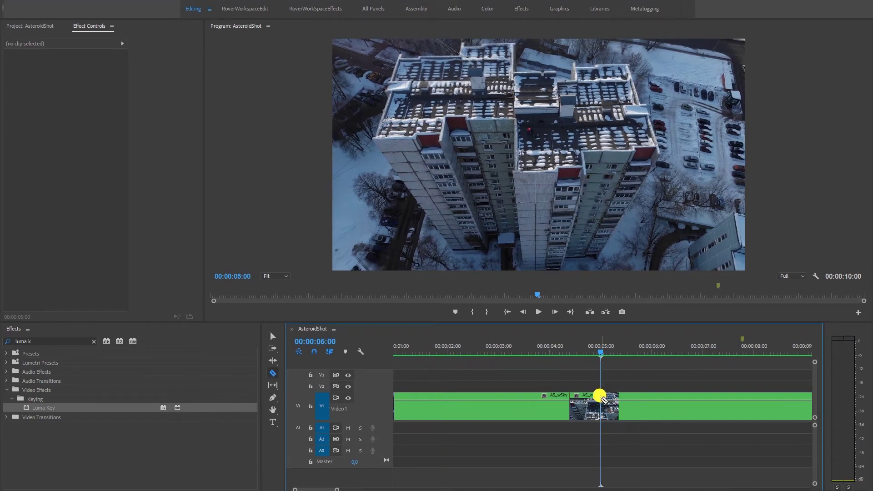
pyautogui.click(600, 395)
pyautogui.press('v')
# Select the first piece and review it between 4:11 and 4:28, then return to the start.
pyautogui.click(551, 397)
pyautogui.click(569, 348)
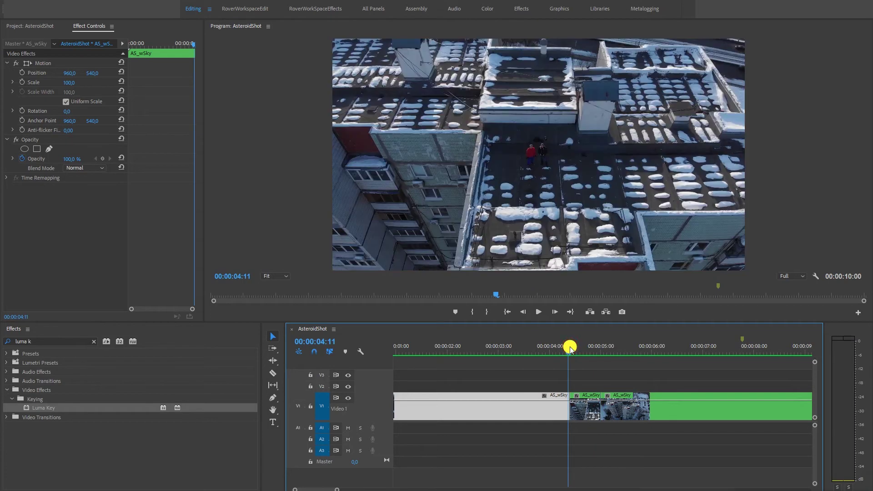
pyautogui.press('=')
pyautogui.press('=')
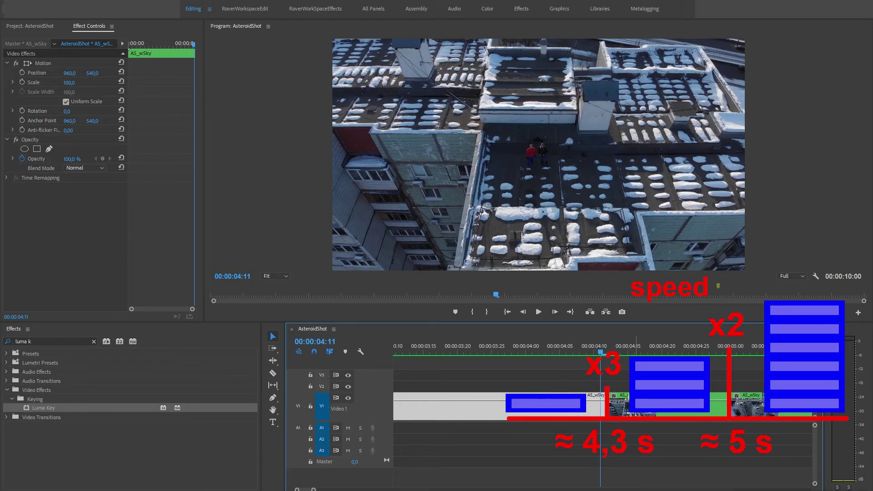
pyautogui.click(716, 355)
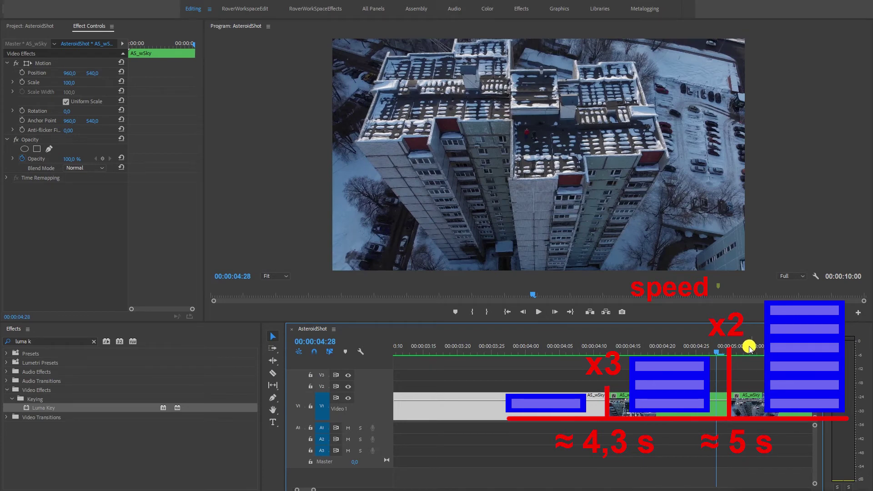
pyautogui.click(599, 349)
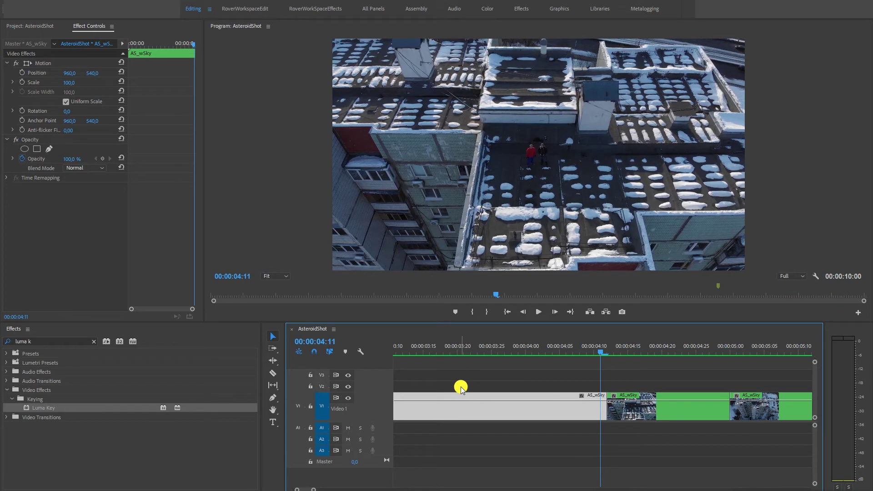
pyautogui.press('-')
pyautogui.press('-')
pyautogui.press('Home')
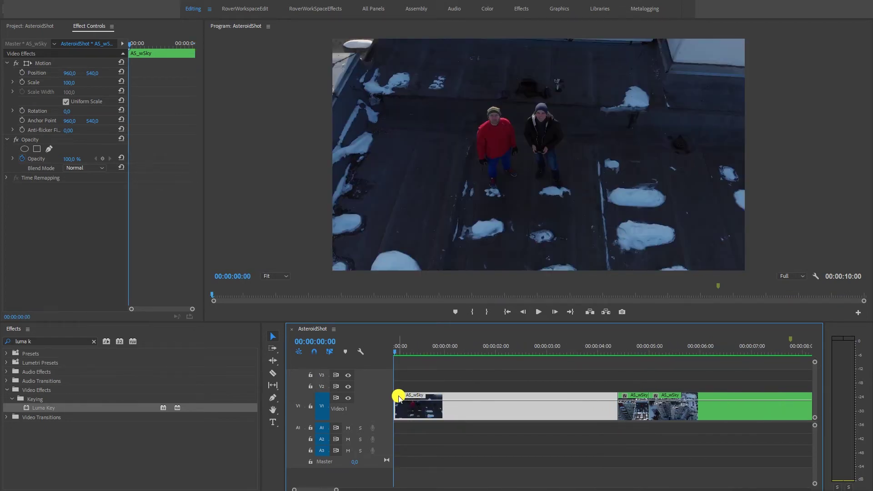
# Show the first piece's Time Remapping speed line and enlarge track V1.
pyautogui.click(399, 395)
pyautogui.moveTo(448, 423)
pyautogui.click(502, 424)
pyautogui.doubleClick(370, 400)
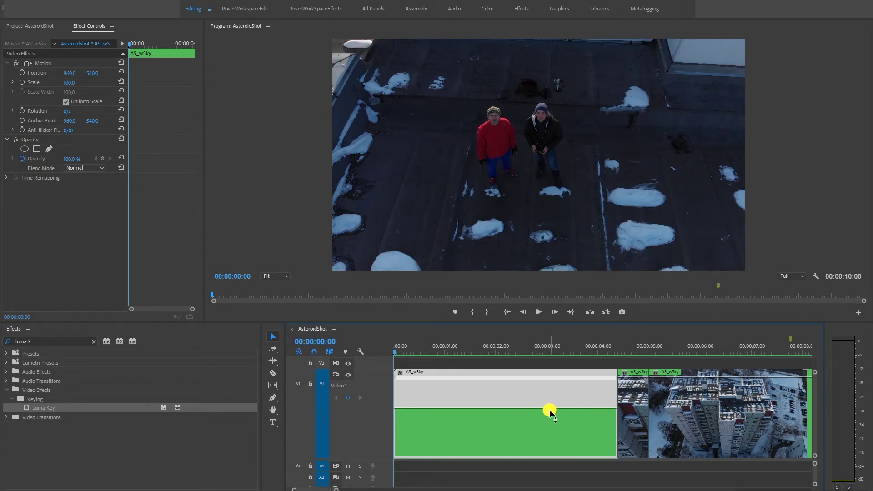
# Add a speed keyframe near 3:02 and raise the speed after it to 300%.
pyautogui.click(476, 347)
pyautogui.moveTo(416, 345); pyautogui.dragTo(481, 350)
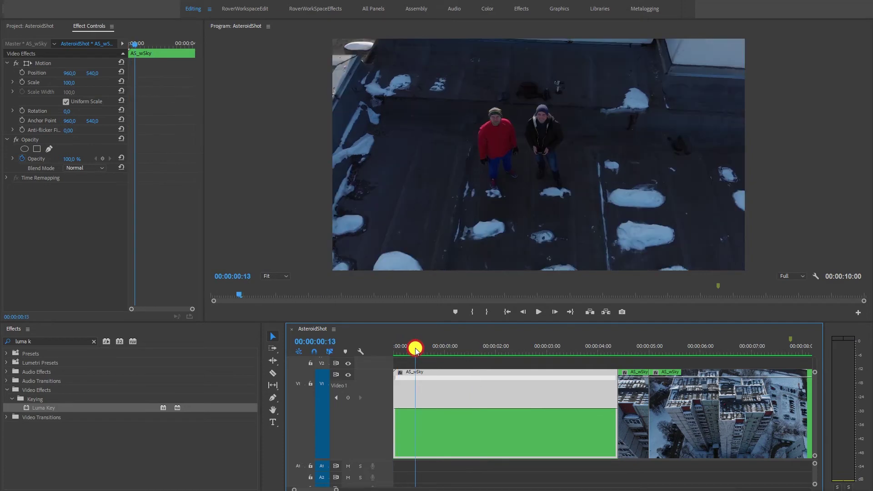
pyautogui.moveTo(483, 354); pyautogui.dragTo(492, 353)
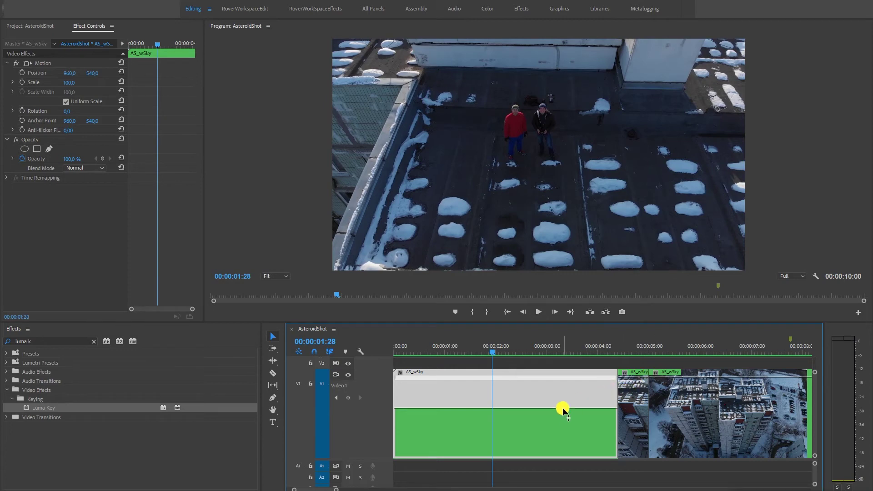
pyautogui.keyDown('ctrl'); pyautogui.click(549, 408); pyautogui.keyUp('ctrl')
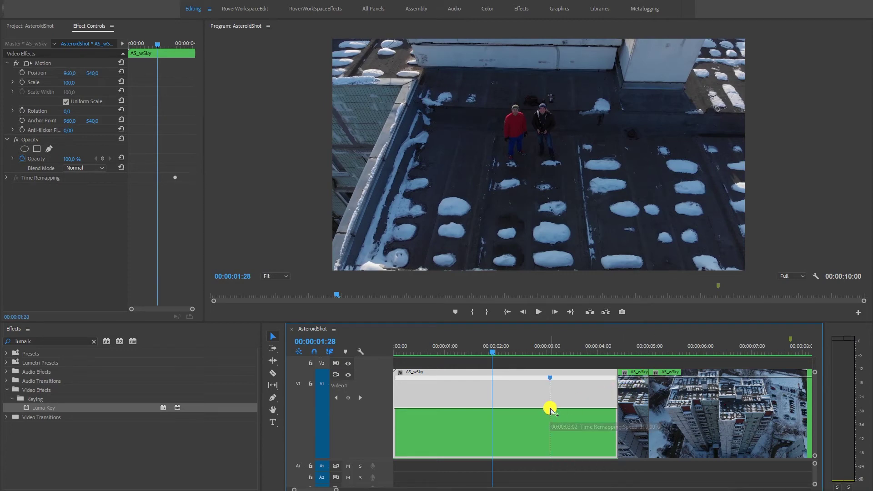
pyautogui.moveTo(585, 407); pyautogui.dragTo(608, 317)
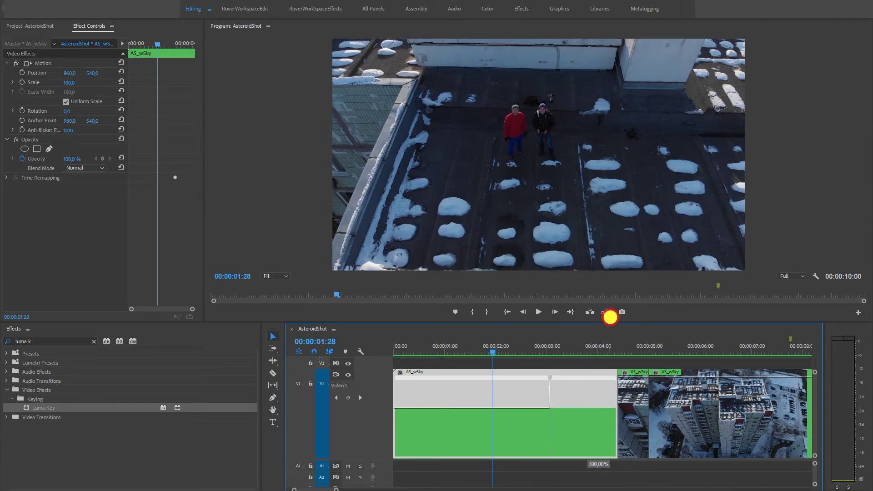
pyautogui.moveTo(610, 316); pyautogui.dragTo(610, 317)
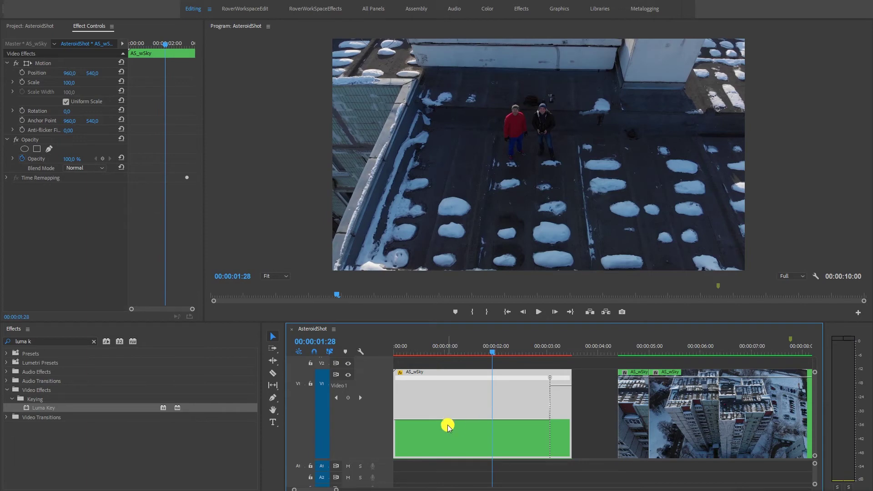
pyautogui.moveTo(496, 350); pyautogui.dragTo(548, 353)
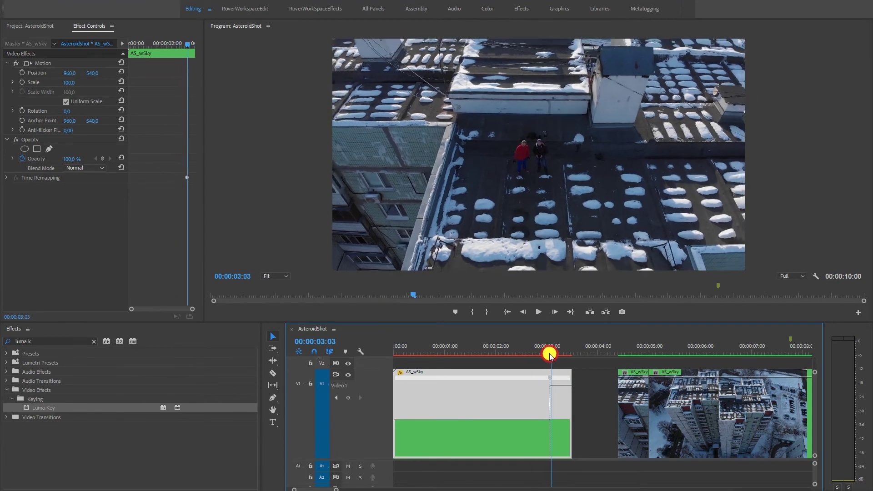
pyautogui.moveTo(548, 353); pyautogui.dragTo(550, 352)
pyautogui.press('=')
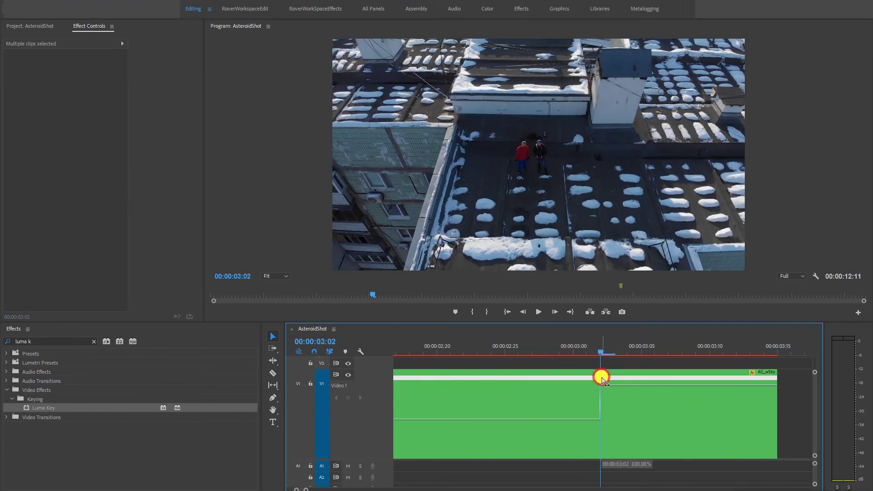
# Split the speed keyframe into a gradual ramp easing from 100% at 2:21 up to 300%.
pyautogui.click(602, 378)
pyautogui.moveTo(600, 374)
pyautogui.mouseDown()
pyautogui.moveTo(572, 393)
pyautogui.moveTo(493, 382)
pyautogui.mouseUp()
pyautogui.moveTo(663, 386); pyautogui.dragTo(623, 379)
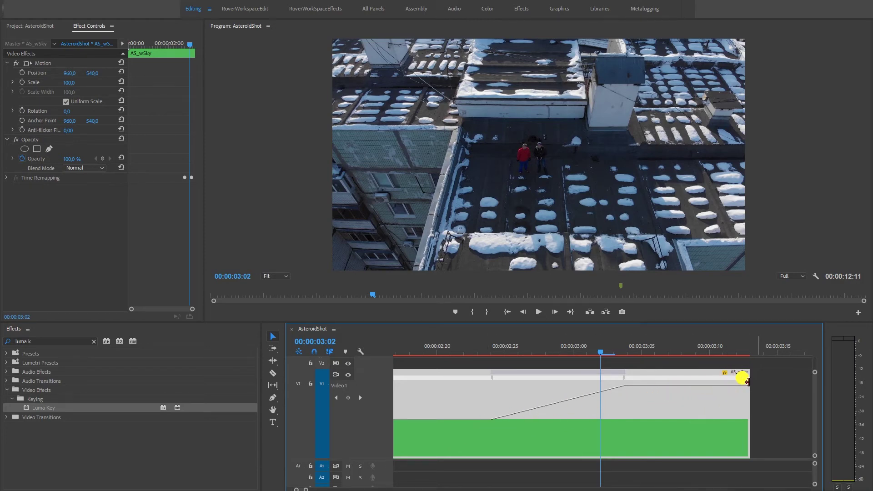
pyautogui.moveTo(745, 380); pyautogui.dragTo(759, 381)
pyautogui.moveTo(492, 378); pyautogui.dragTo(464, 378)
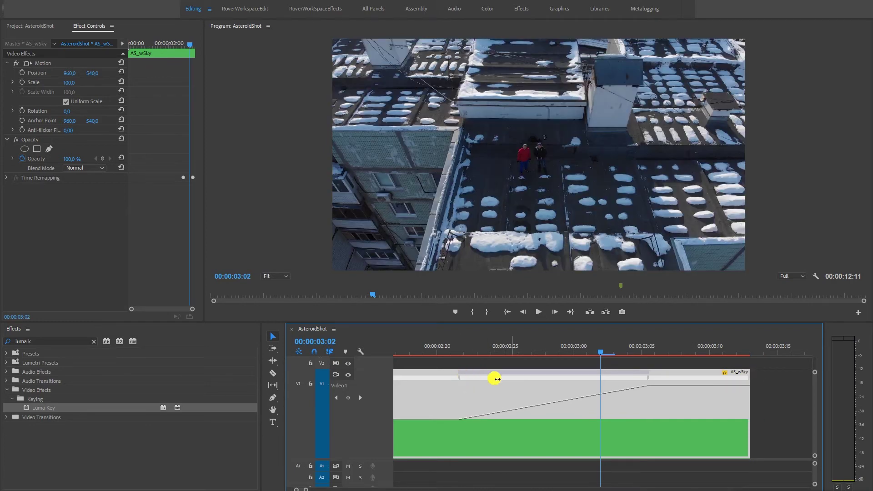
pyautogui.moveTo(543, 383); pyautogui.dragTo(458, 381)
# Reposition the second AS_wSky clip on V1 to start around 00:00:04:00.
pyautogui.press('\\')
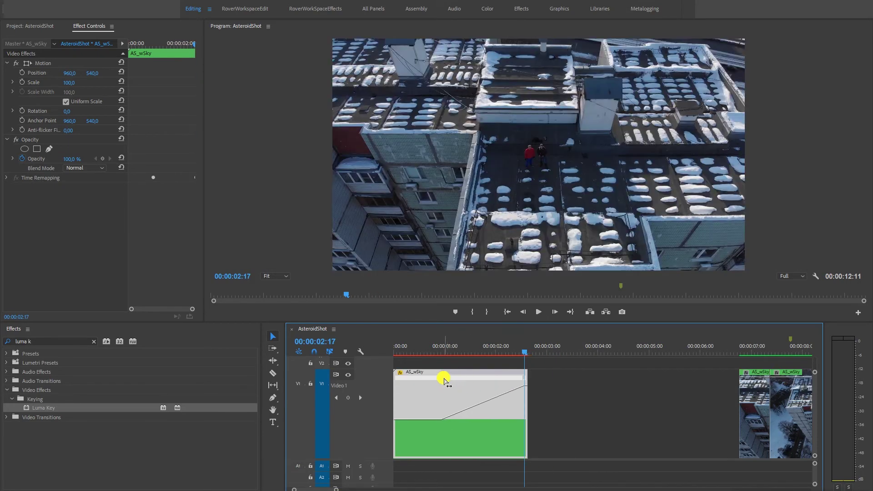
pyautogui.press('-')
pyautogui.moveTo(575, 376); pyautogui.dragTo(459, 370)
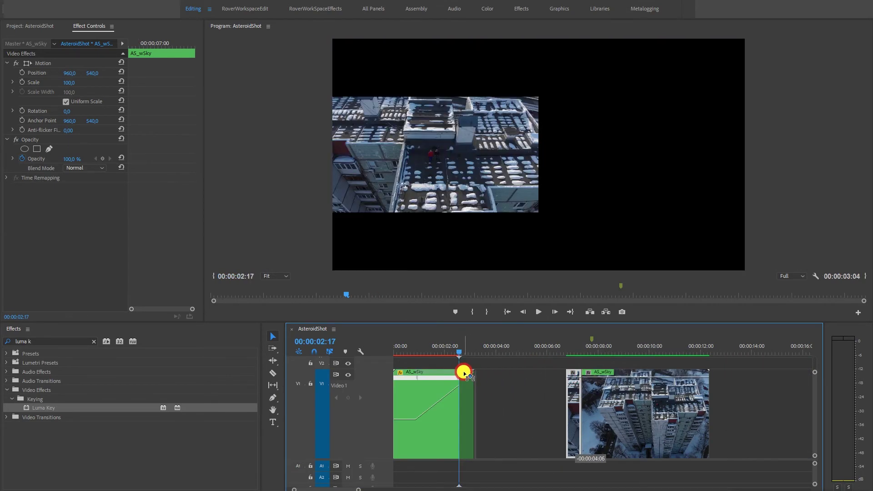
pyautogui.press('=')
pyautogui.press('Right')
pyautogui.press('Right')
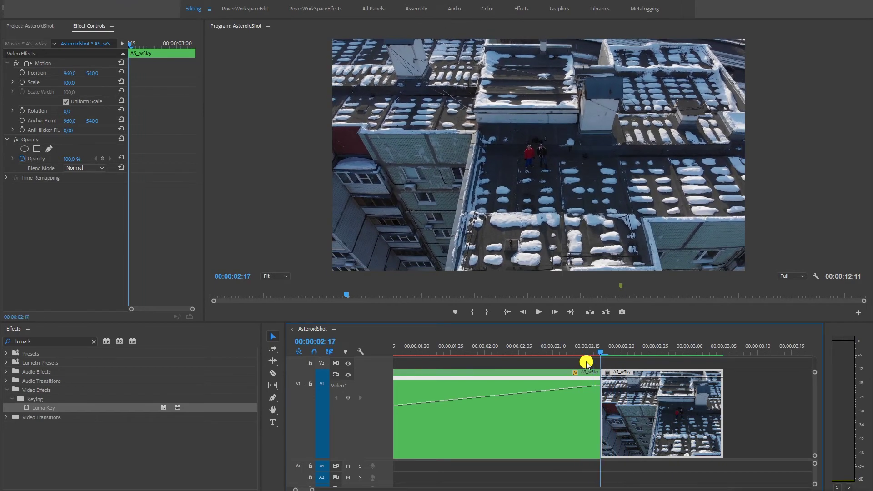
pyautogui.press('-')
pyautogui.moveTo(545, 375); pyautogui.dragTo(614, 375)
pyautogui.click(607, 343)
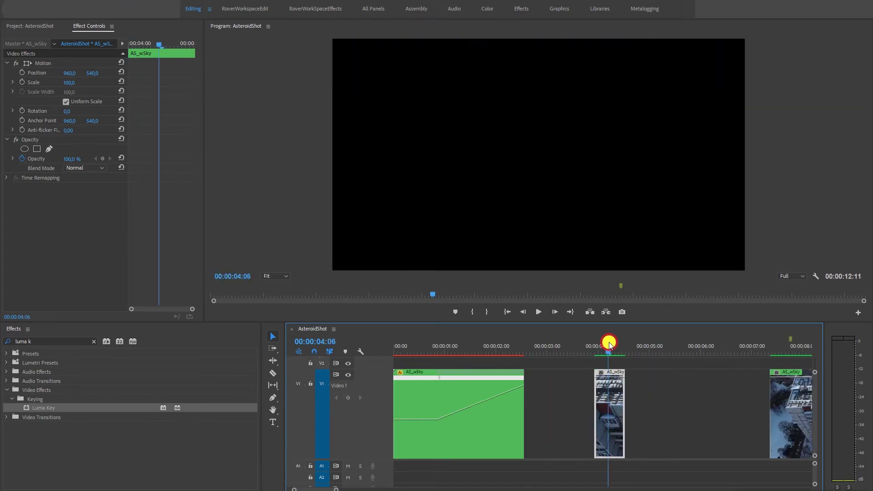
# Add a speed keyframe on the second AS_wSky clip and raise the speed after it to 163%.
pyautogui.press('=')
pyautogui.click(580, 372)
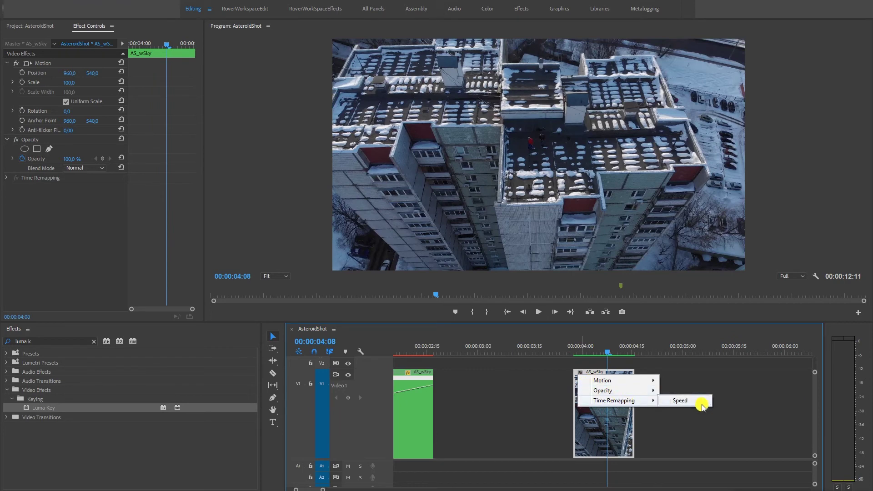
pyautogui.click(696, 398)
pyautogui.keyDown('ctrl'); pyautogui.click(604, 408); pyautogui.keyUp('ctrl')
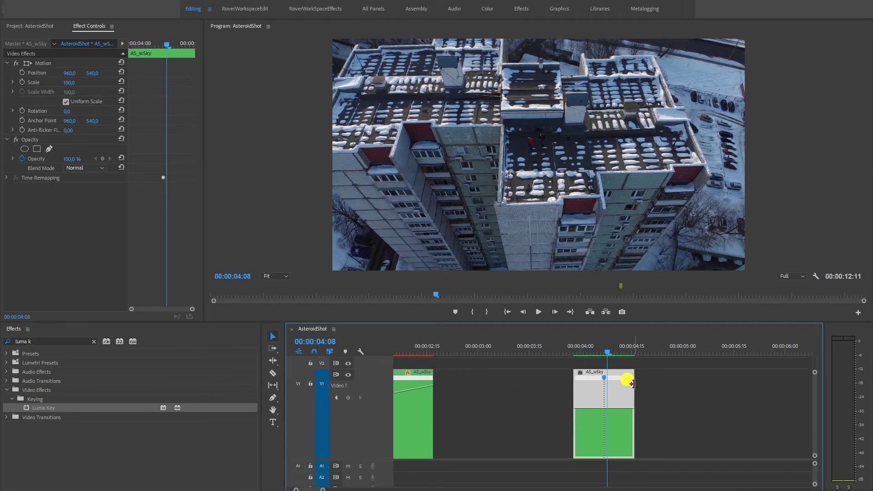
pyautogui.moveTo(620, 408)
pyautogui.mouseDown()
pyautogui.moveTo(629, 363)
pyautogui.moveTo(607, 390)
pyautogui.moveTo(498, 390)
pyautogui.mouseUp()
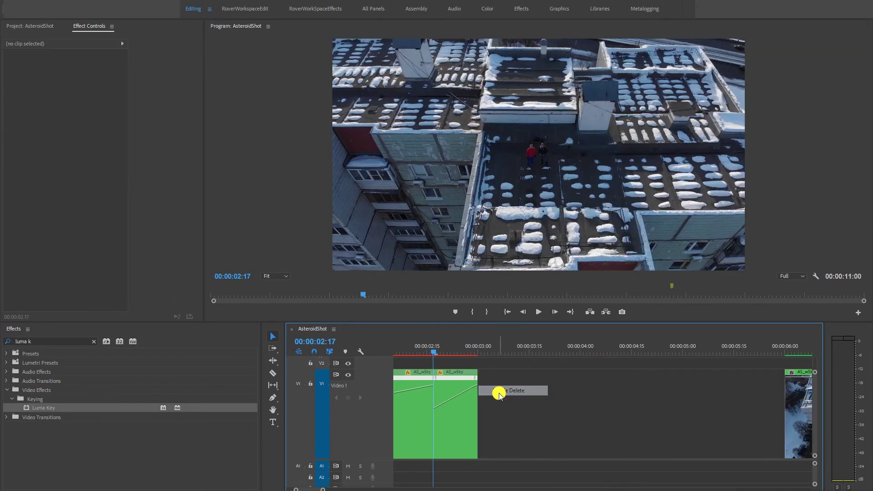
# Marquee-select both AS_wSky clips on V1.
pyautogui.scroll(3, 418, 351)
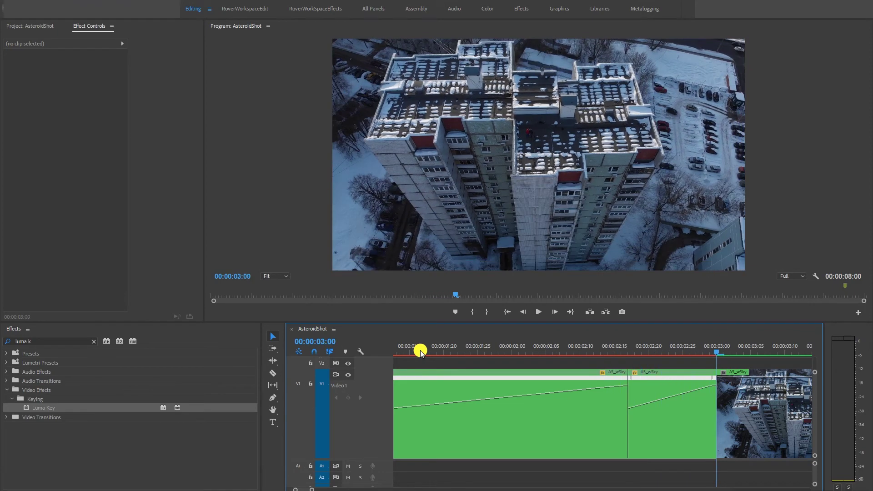
pyautogui.scroll(-3, 417, 347)
pyautogui.moveTo(667, 429); pyautogui.dragTo(362, 370)
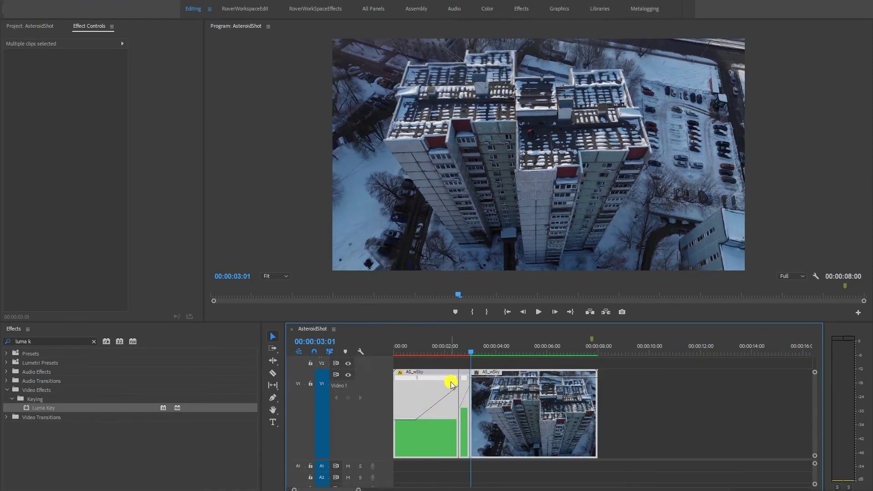
# Nest the two selected clips as 'AS_TimeRemap'.
pyautogui.rightClick(436, 380)
pyautogui.click(573, 285)
pyautogui.write('AS_')
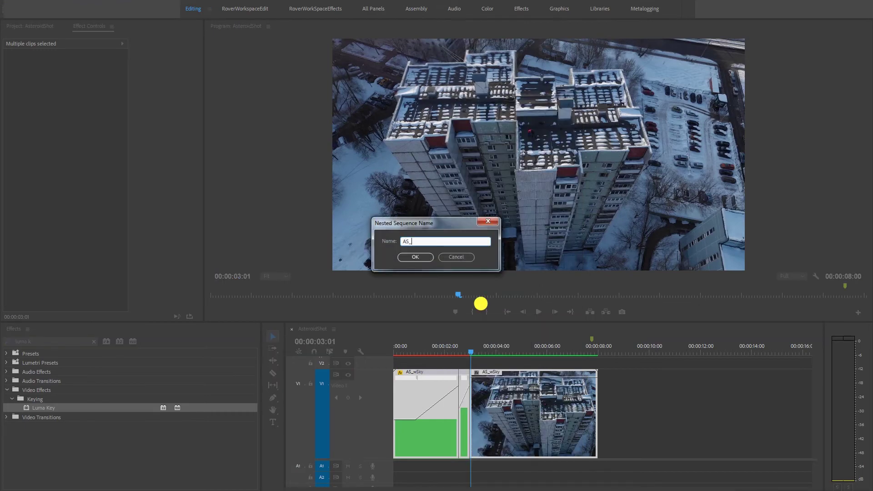
pyautogui.write('TimeRemap')
pyautogui.press('Return')
# Play the AS_TimeRemap nest from near the start to preview the tiny-planet shot.
pyautogui.click(433, 346)
pyautogui.press('space')
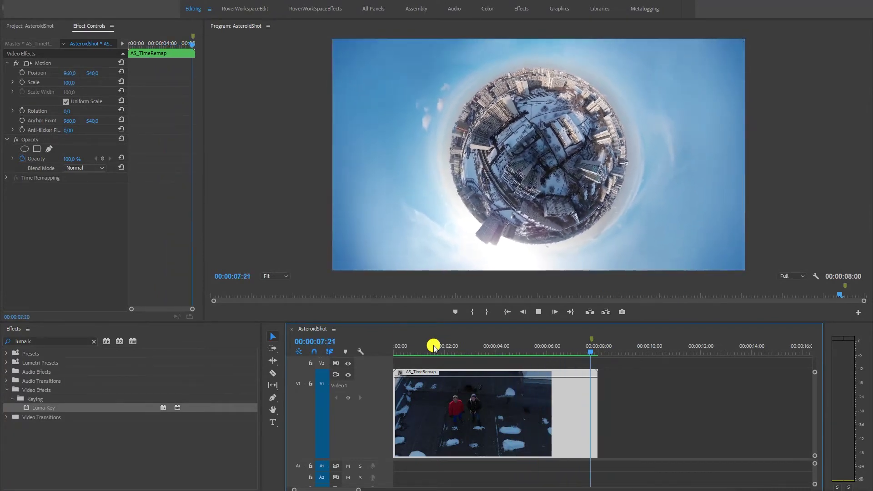
pyautogui.click(150, 0)
pyautogui.moveTo(176, 6)
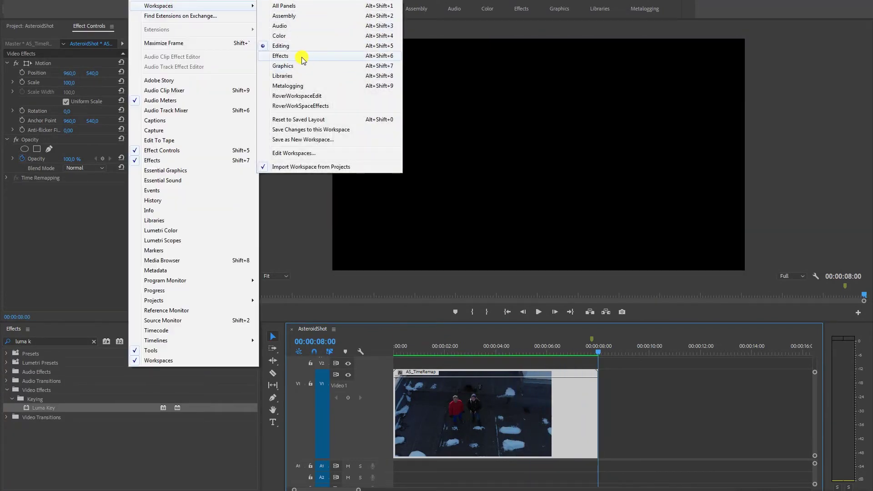
# Switch to the Effects workspace and create a new Adjustment Layer in the Project panel.
pyautogui.click(356, 55)
pyautogui.rightClick(69, 212)
pyautogui.moveTo(120, 245)
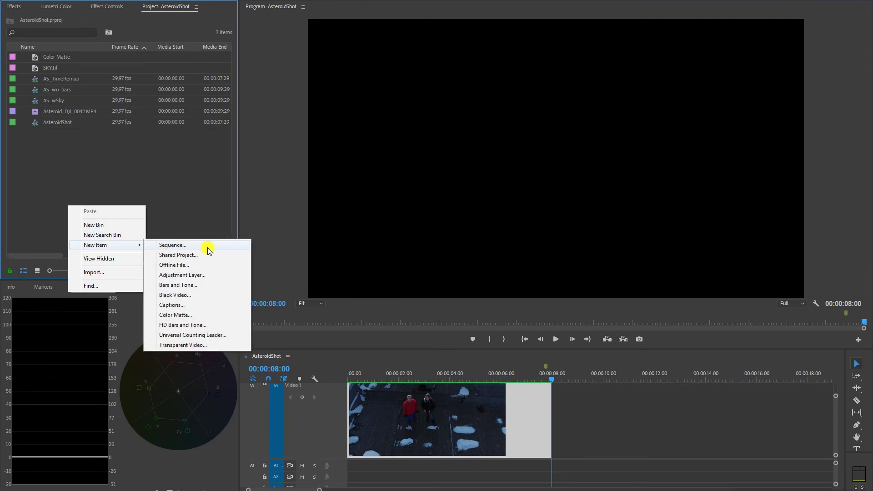
pyautogui.click(182, 274)
pyautogui.click(458, 280)
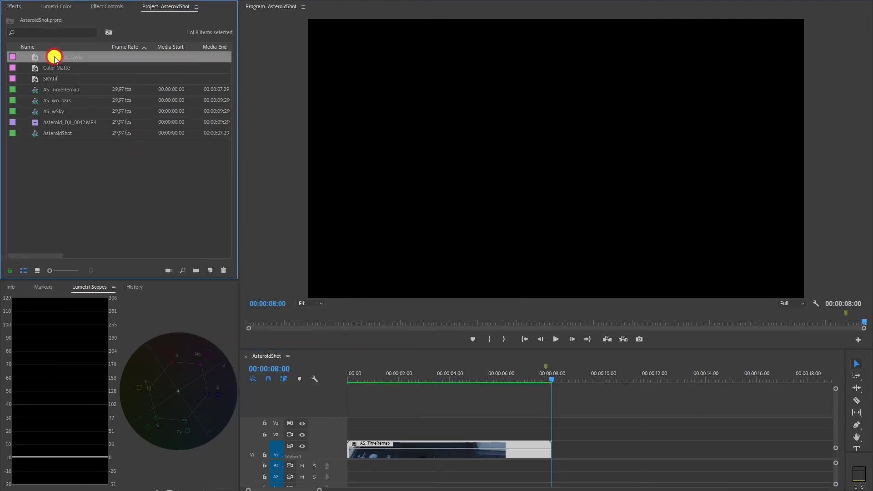
# Place the Adjustment Layer on V2, extend it to the 8-second end, and preview it.
pyautogui.moveTo(397, 356); pyautogui.dragTo(347, 432)
pyautogui.moveTo(475, 434); pyautogui.dragTo(550, 434)
pyautogui.click(371, 376)
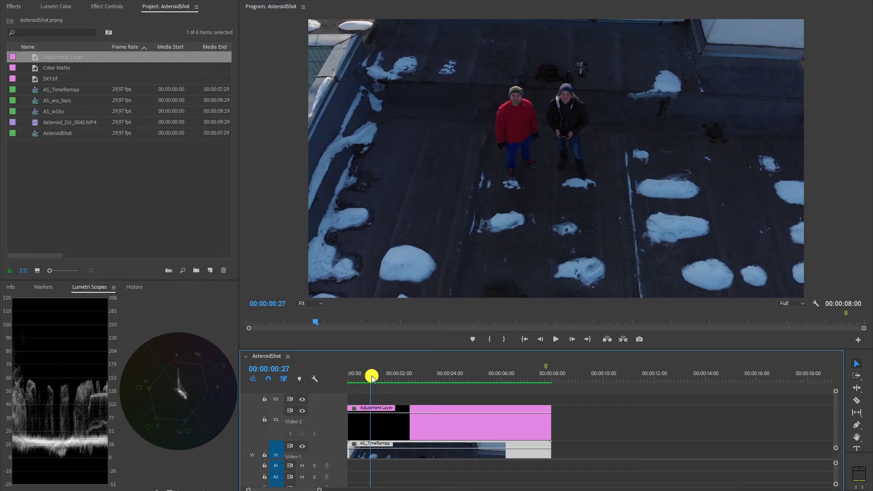
pyautogui.moveTo(370, 376); pyautogui.dragTo(543, 376)
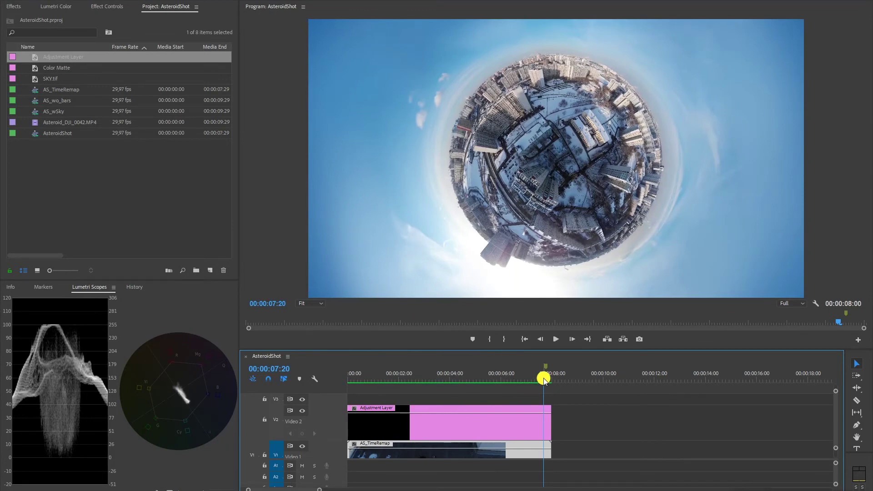
pyautogui.moveTo(543, 376); pyautogui.dragTo(340, 388)
pyautogui.click(370, 406)
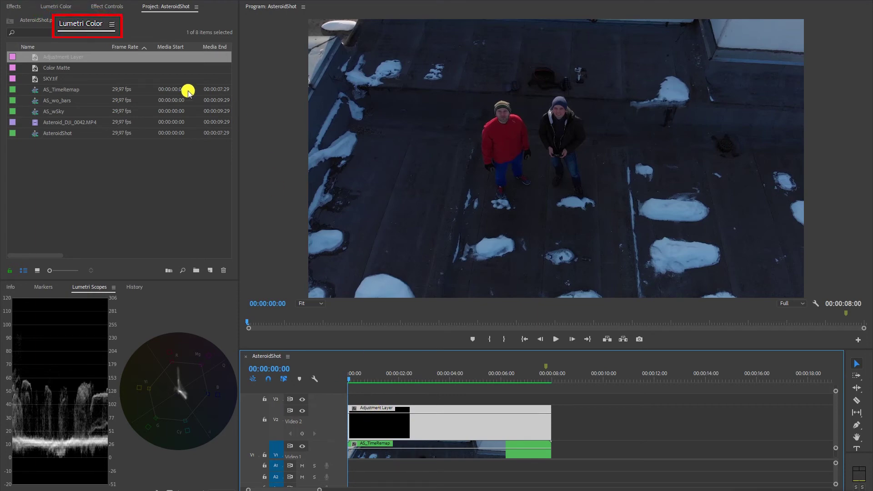
# Grade the adjustment layer with the SL CLEAN KODAK A HDR look, Whites 100 and Highlights 88.
pyautogui.click(51, 7)
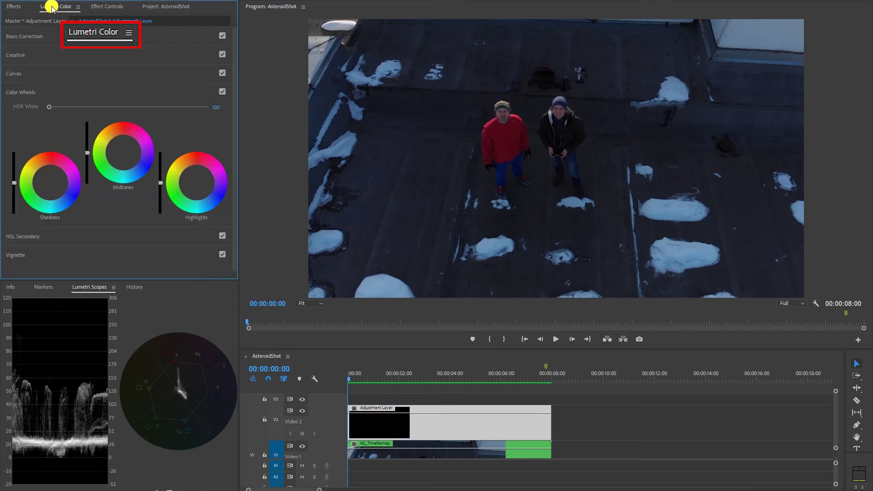
pyautogui.click(87, 56)
pyautogui.click(142, 69)
pyautogui.click(245, 338)
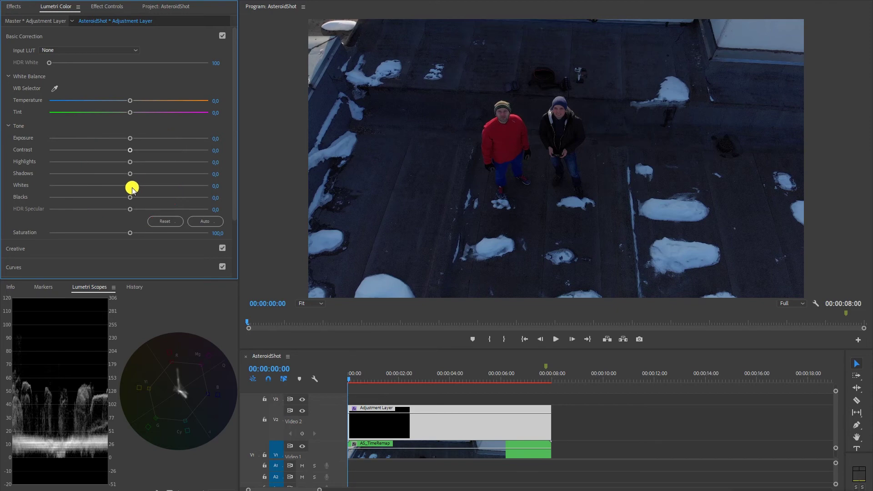
pyautogui.moveTo(131, 186); pyautogui.dragTo(236, 190)
pyautogui.moveTo(130, 161); pyautogui.dragTo(201, 162)
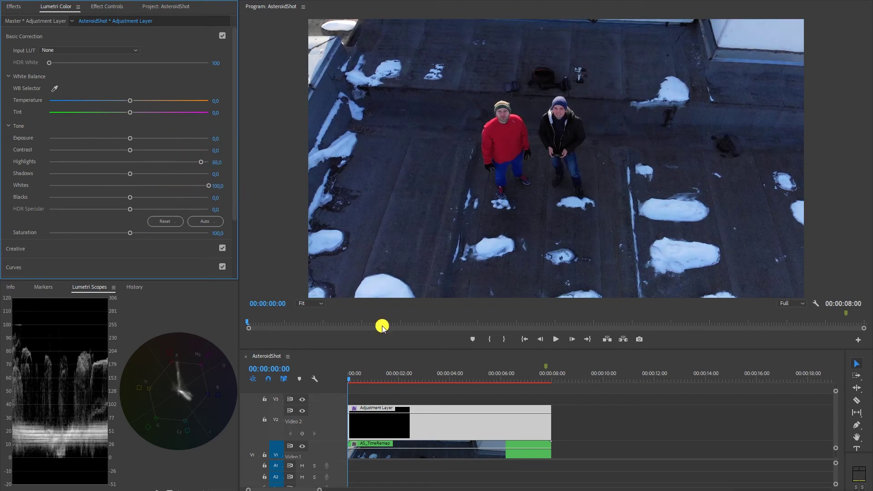
pyautogui.moveTo(351, 380); pyautogui.dragTo(537, 394)
pyautogui.press('space')
# Keyframe the adjustment layer's opacity to fade out between about 2 and 5 seconds.
pyautogui.moveTo(497, 380); pyautogui.dragTo(475, 381)
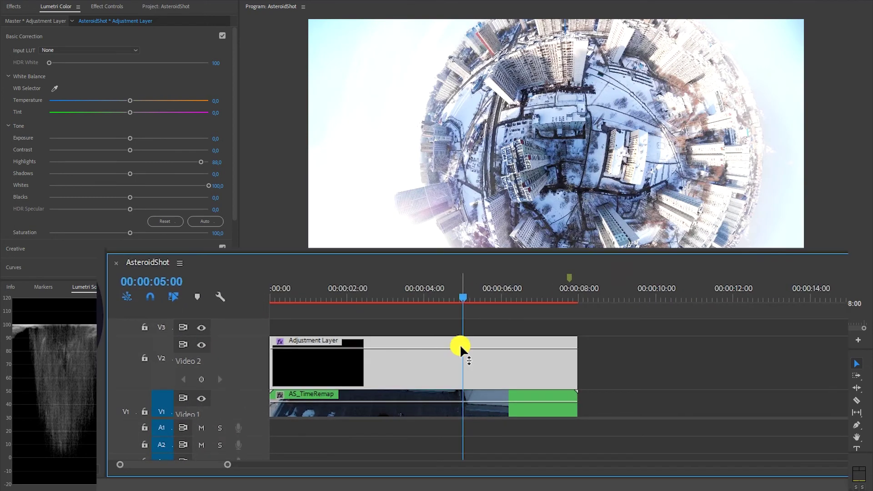
pyautogui.keyDown('ctrl'); pyautogui.click(461, 347); pyautogui.keyUp('ctrl')
pyautogui.keyDown('ctrl'); pyautogui.click(345, 348); pyautogui.keyUp('ctrl')
pyautogui.moveTo(482, 348); pyautogui.dragTo(468, 439)
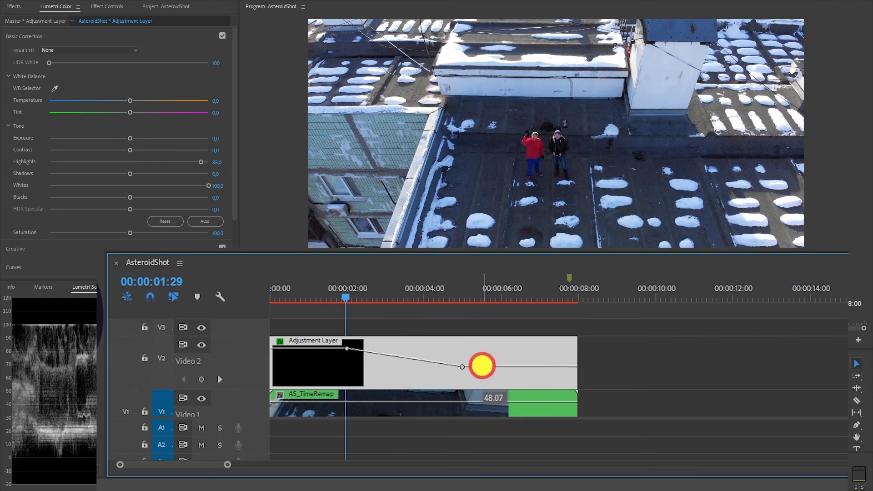
pyautogui.click(327, 299)
pyautogui.moveTo(327, 300); pyautogui.dragTo(474, 323)
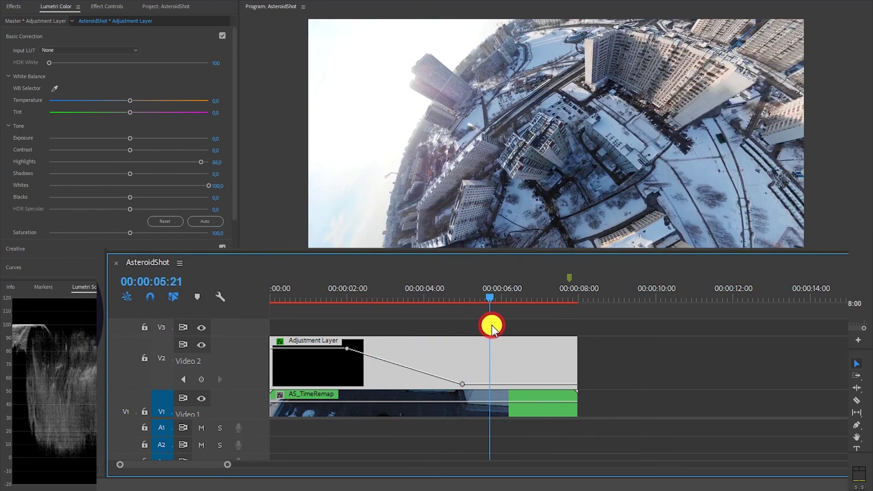
pyautogui.moveTo(473, 324); pyautogui.dragTo(556, 333)
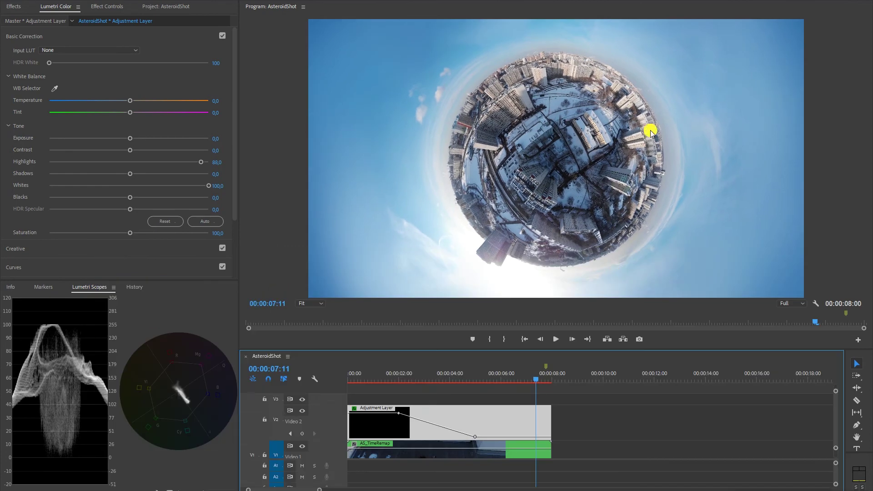
# Place another Adjustment Layer on V3 and extend it back to the sequence start.
pyautogui.click(156, 6)
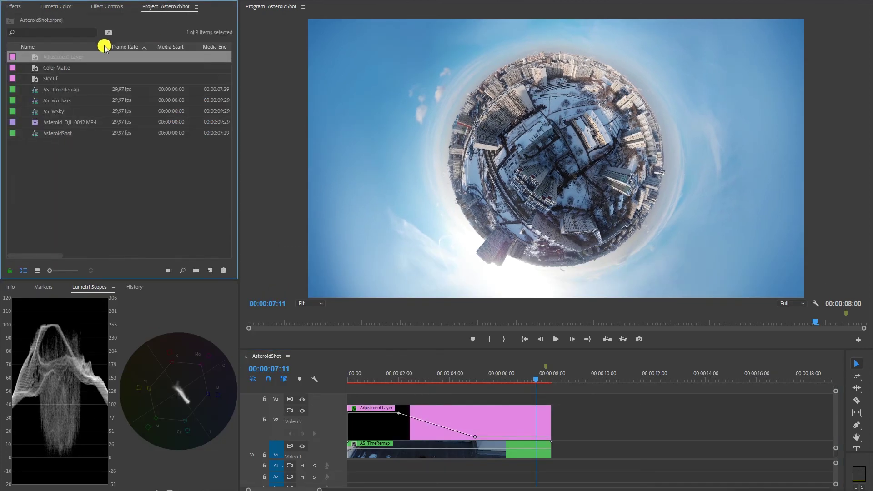
pyautogui.moveTo(60, 54); pyautogui.dragTo(421, 393)
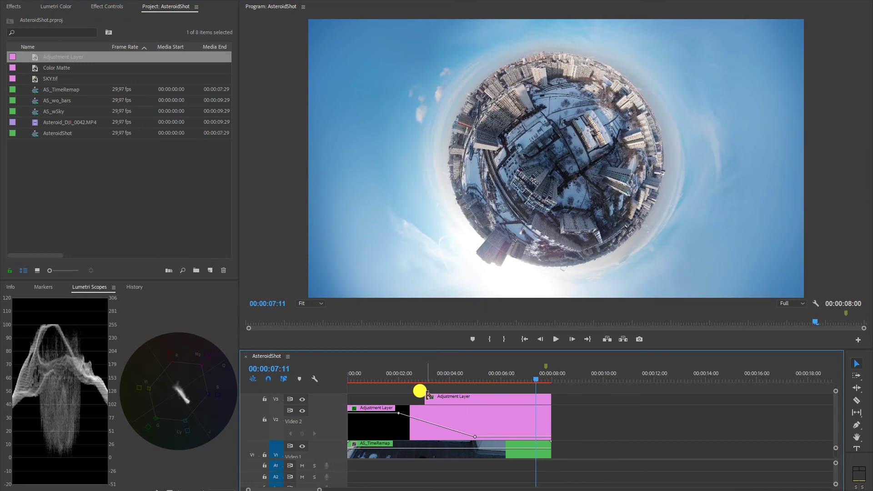
pyautogui.moveTo(419, 391); pyautogui.dragTo(269, 395)
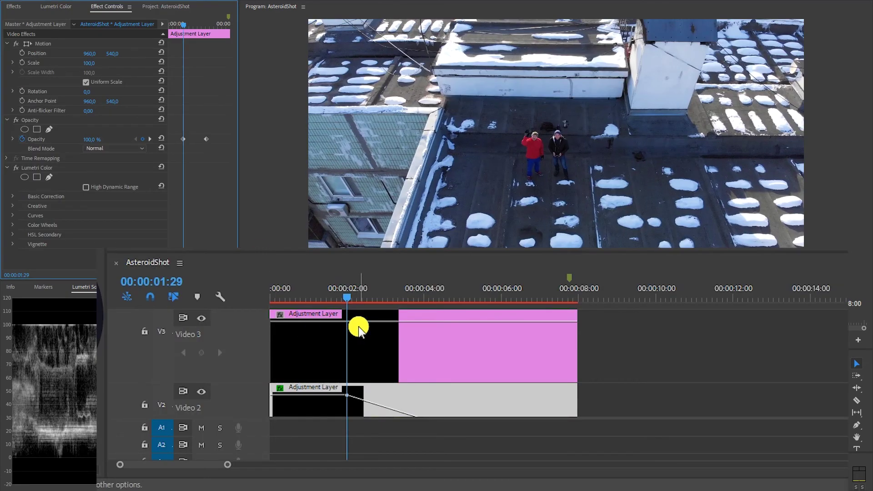
# Keyframe the V3 layer's opacity from 0% near 2 seconds to 100% at 4:29, then preview the fade-in.
pyautogui.click(403, 402)
pyautogui.click(462, 297)
pyautogui.keyDown('ctrl'); pyautogui.click(464, 322); pyautogui.keyUp('ctrl')
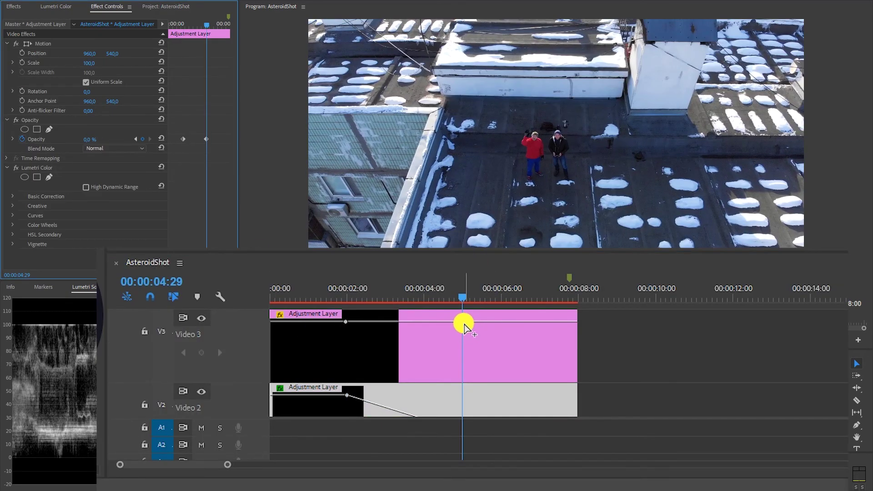
pyautogui.moveTo(347, 323); pyautogui.dragTo(346, 410)
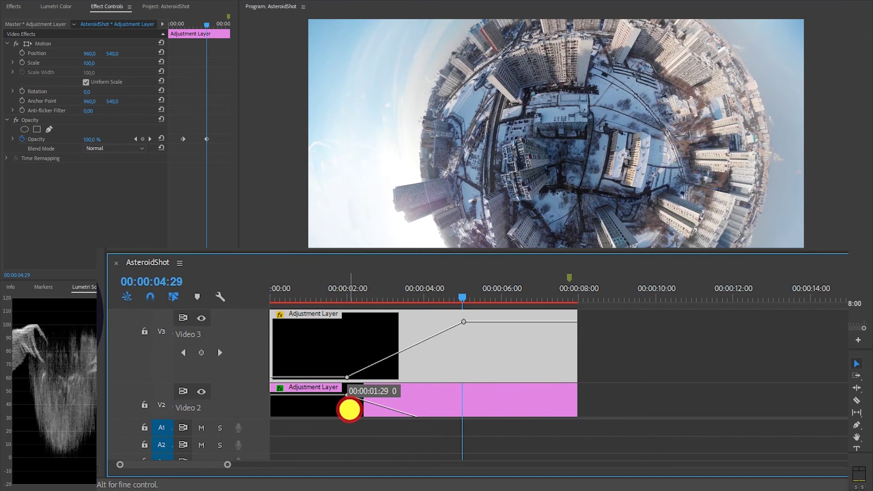
pyautogui.moveTo(347, 410); pyautogui.dragTo(347, 408)
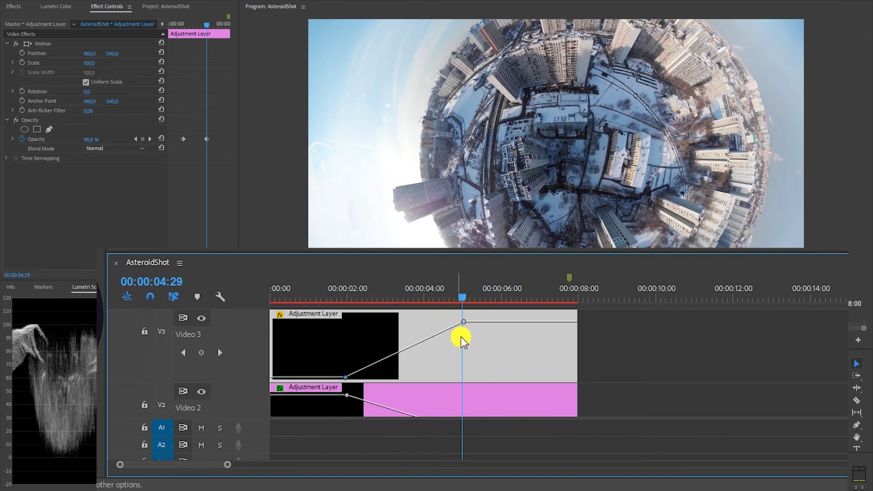
pyautogui.moveTo(462, 298); pyautogui.dragTo(326, 298)
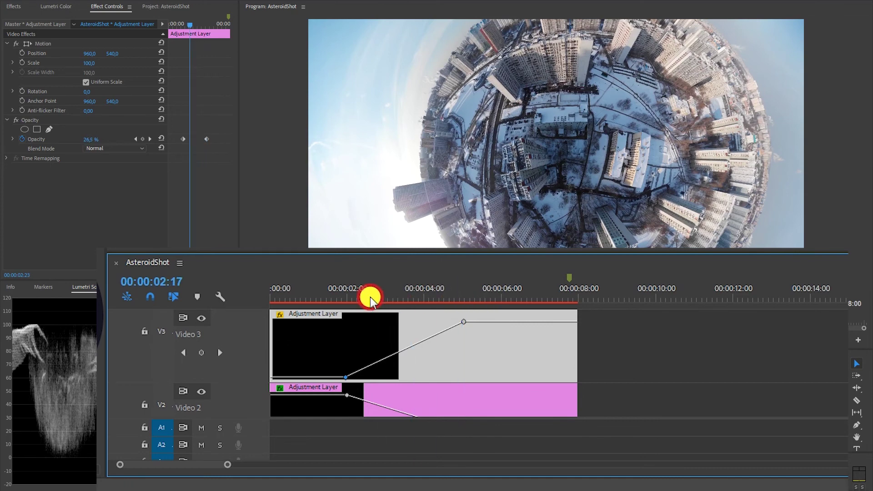
pyautogui.moveTo(330, 299); pyautogui.dragTo(509, 303)
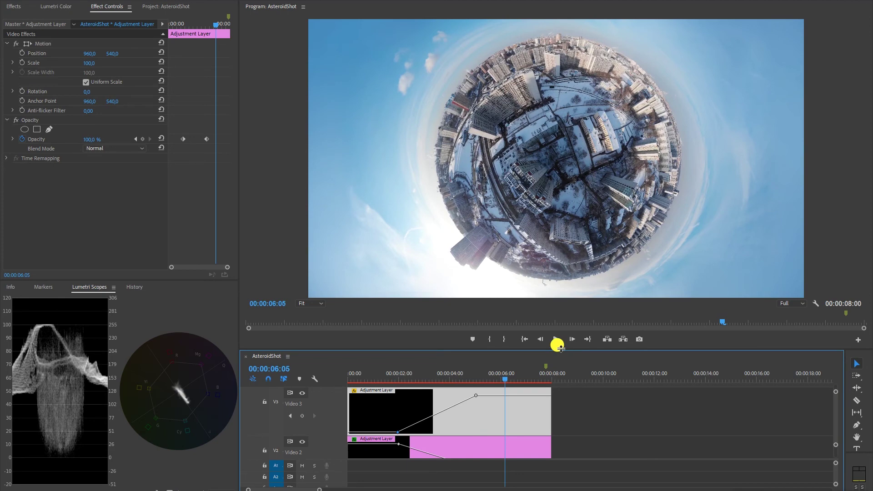
# Nest the speed-ramped clip and lower adjustment layer as AS_Eff, then move the V3 layer down to V2.
pyautogui.moveTo(561, 348); pyautogui.dragTo(571, 263)
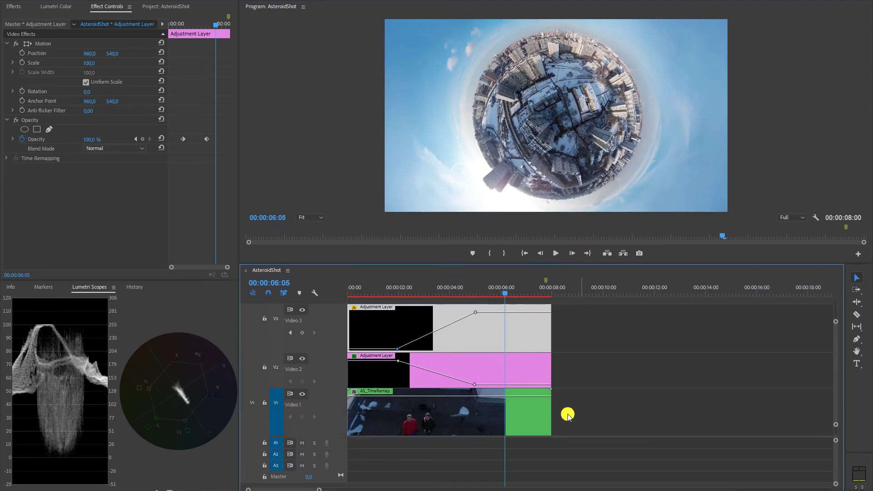
pyautogui.moveTo(590, 420); pyautogui.dragTo(382, 374)
pyautogui.rightClick(381, 373)
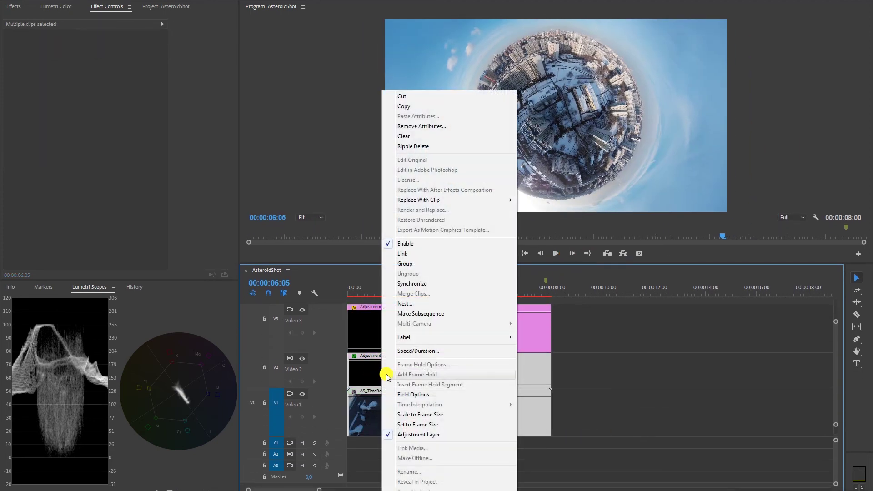
pyautogui.click(409, 303)
pyautogui.write('AS_Eff')
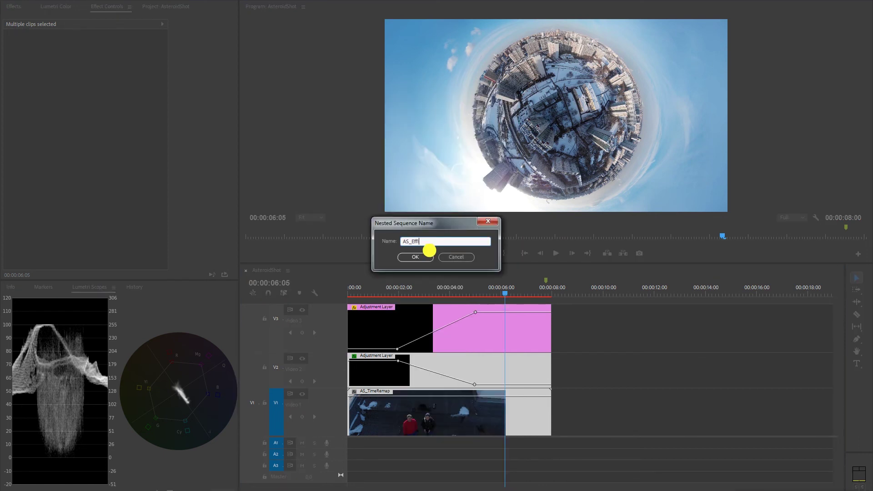
pyautogui.click(425, 257)
pyautogui.moveTo(487, 331); pyautogui.dragTo(477, 358)
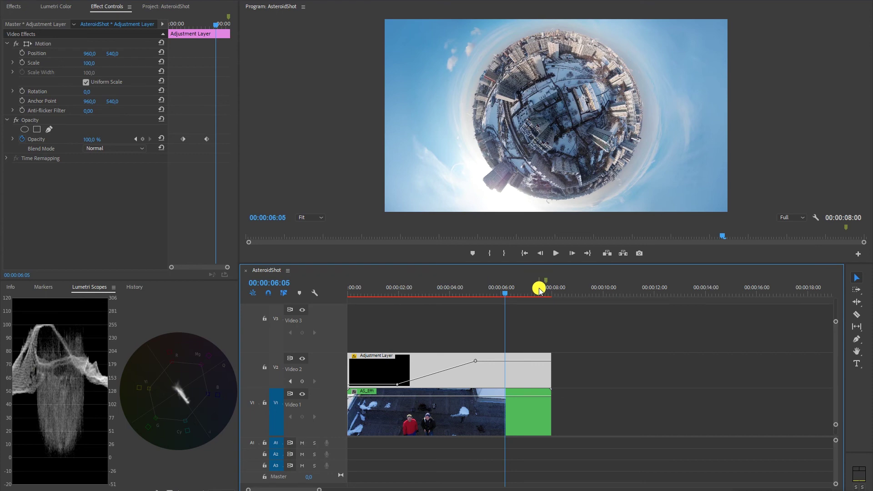
# Apply the SL CROSS HDR creative look to the adjustment layer in Lumetri Color.
pyautogui.click(538, 291)
pyautogui.click(56, 7)
pyautogui.click(160, 35)
pyautogui.click(86, 55)
pyautogui.click(101, 69)
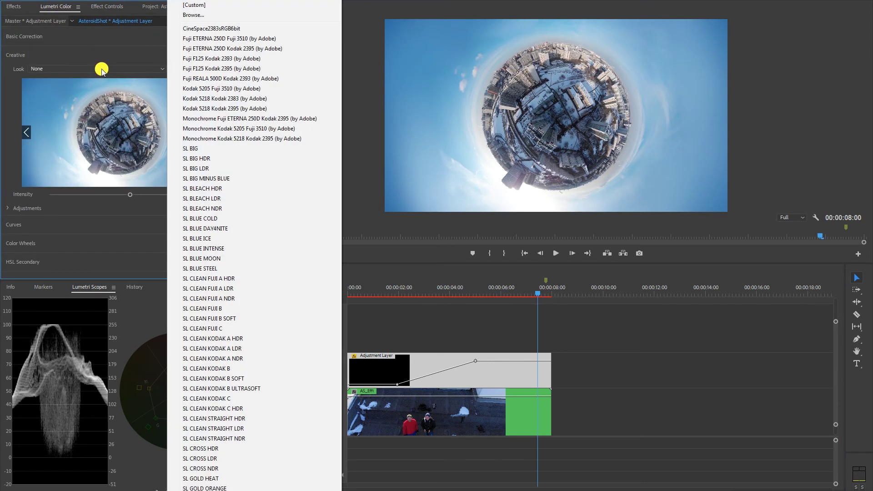
pyautogui.click(201, 448)
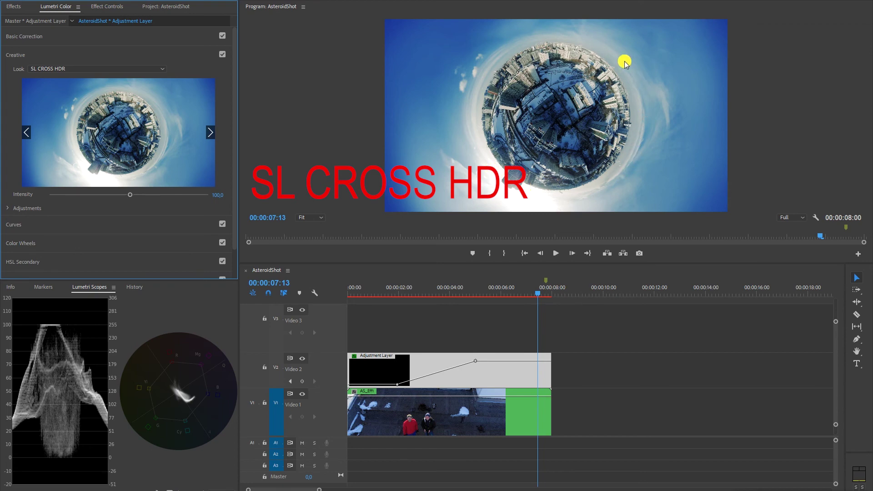
# Toggle the look off and on to compare, then lower its intensity to 72,9.
pyautogui.click(219, 54)
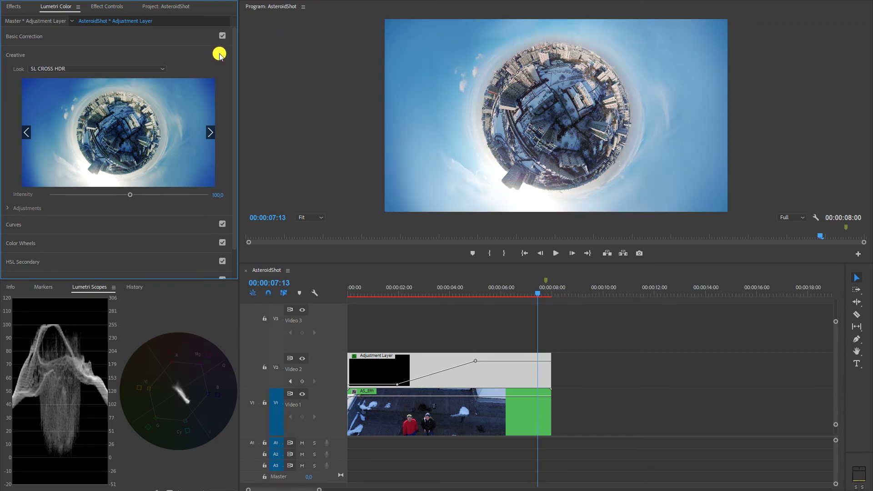
pyautogui.click(219, 55)
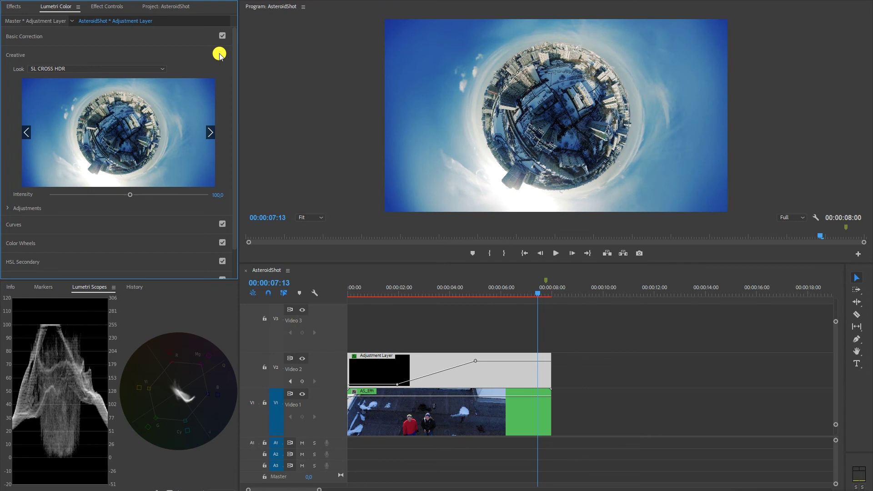
pyautogui.click(105, 195)
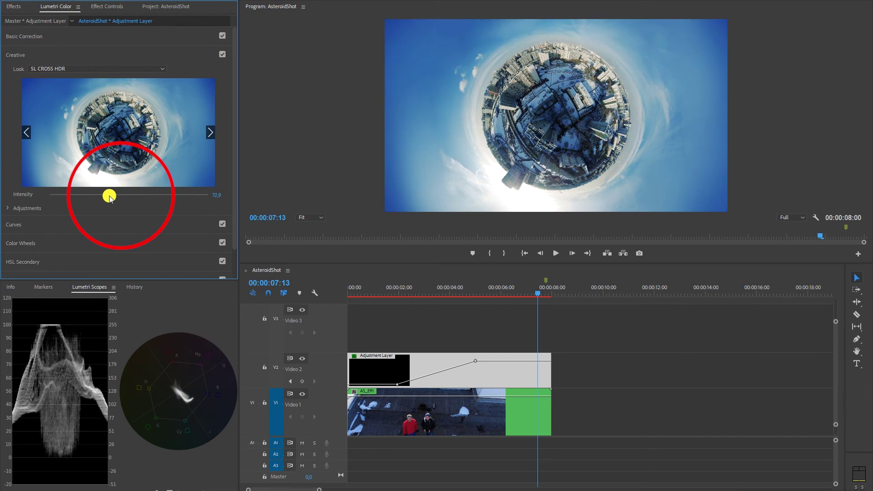
pyautogui.click(87, 36)
# Set Blacks to -15,7, Shadows to -6,6 and Whites to 8,3 in Basic Correction.
pyautogui.moveTo(129, 197); pyautogui.dragTo(116, 200)
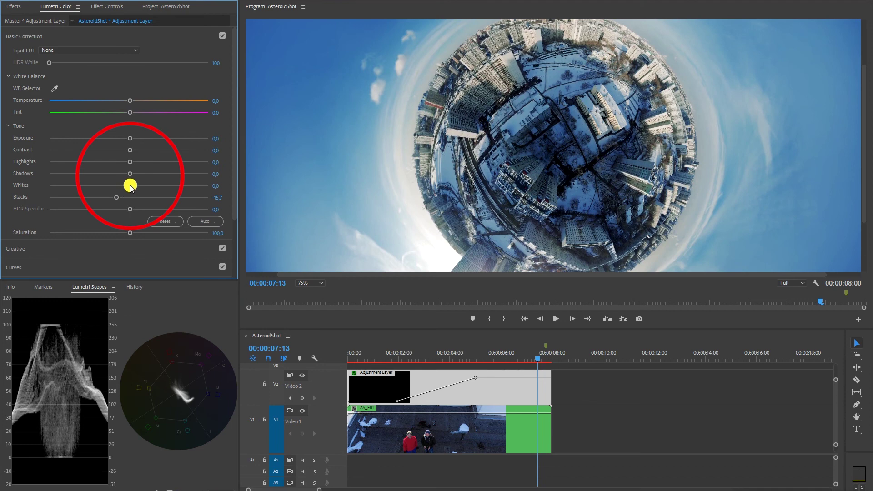
pyautogui.moveTo(130, 174); pyautogui.dragTo(123, 173)
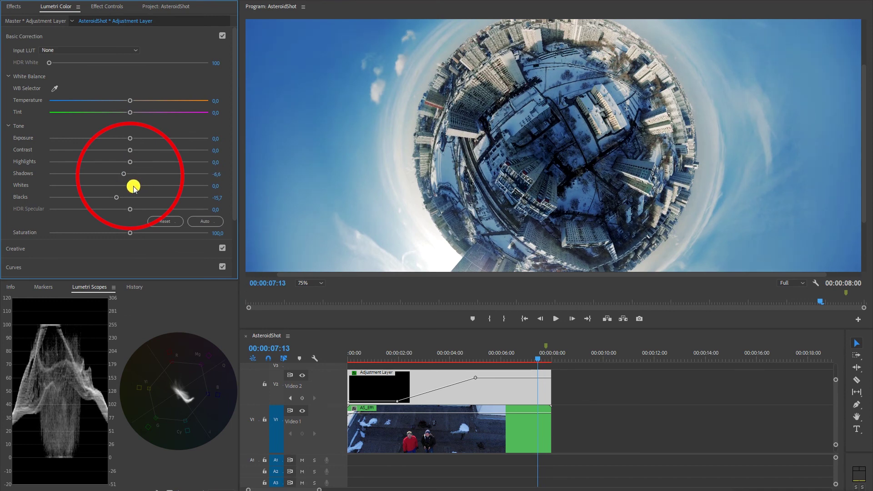
pyautogui.moveTo(130, 186); pyautogui.dragTo(173, 186)
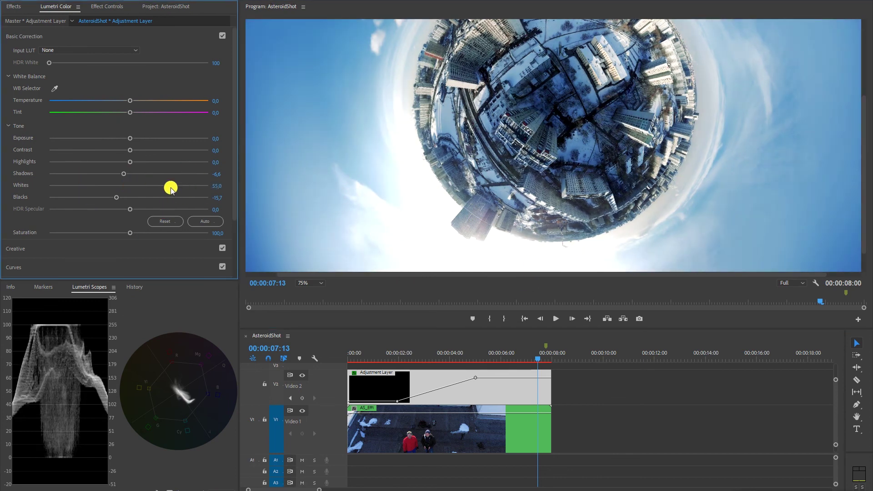
pyautogui.moveTo(171, 186); pyautogui.dragTo(137, 186)
# Shift the midtone and highlight colour wheels slightly, then select both timeline clips.
pyautogui.scroll(-3, 234, 142)
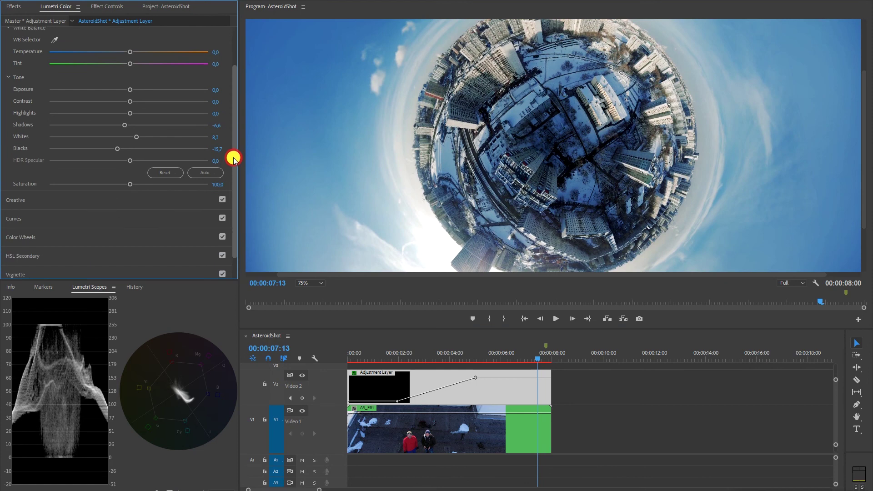
pyautogui.click(35, 209)
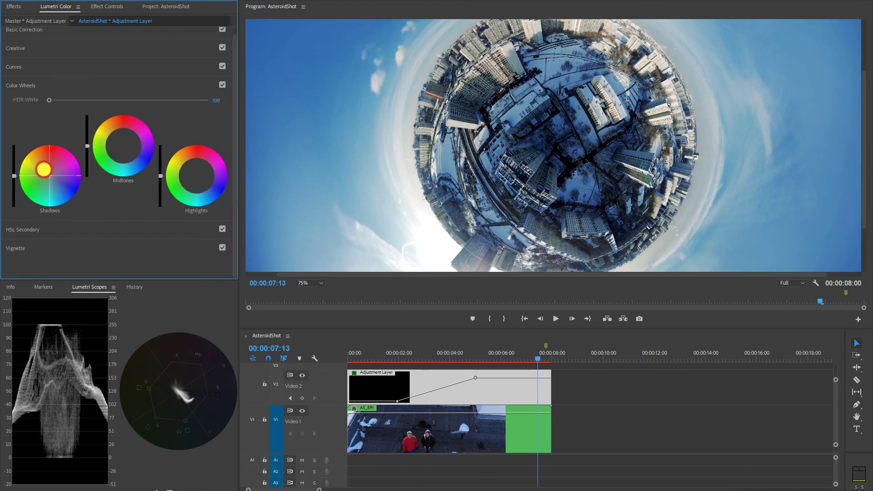
pyautogui.moveTo(123, 146); pyautogui.dragTo(120, 143)
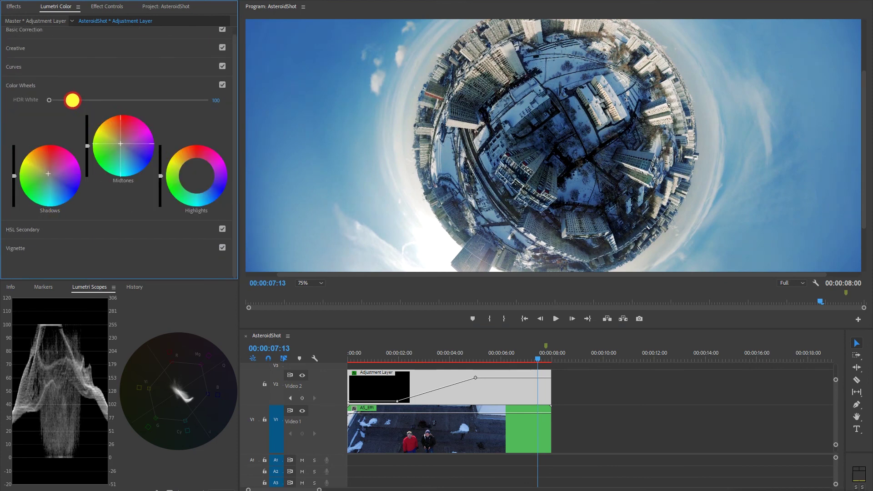
pyautogui.click(210, 164)
pyautogui.moveTo(581, 440); pyautogui.dragTo(388, 376)
pyautogui.rightClick(428, 381)
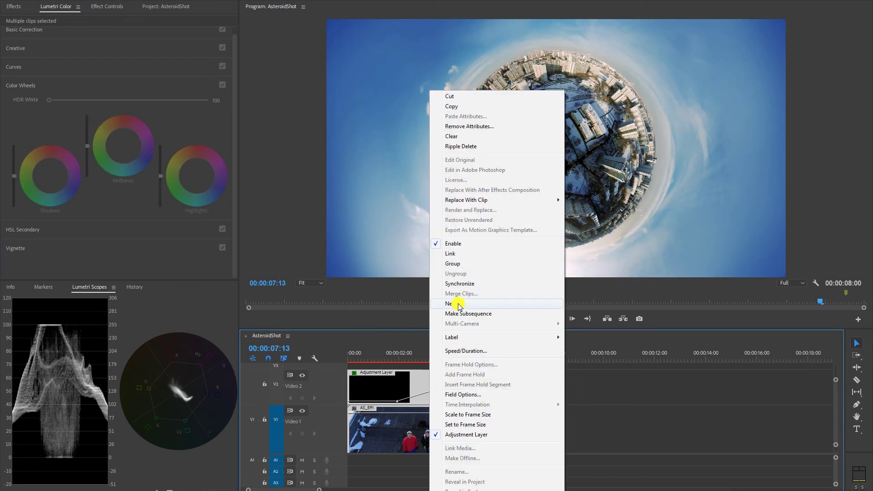
# Nest the selected clips into a sequence named AS_effects.
pyautogui.click(454, 303)
pyautogui.write('AS_')
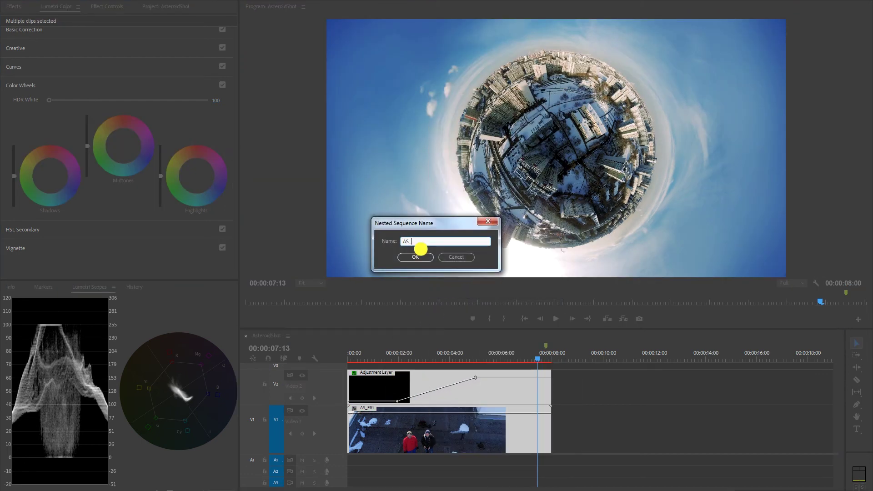
pyautogui.write('s')
pyautogui.press('Return')
pyautogui.click(427, 355)
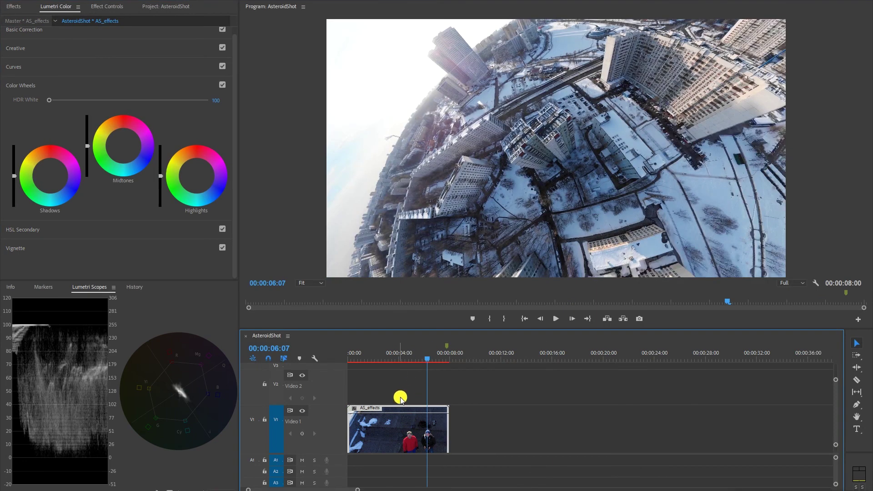
# Reverse the AS_effects clip to play at -100% speed and preview from 00:00:01:01.
pyautogui.rightClick(396, 422)
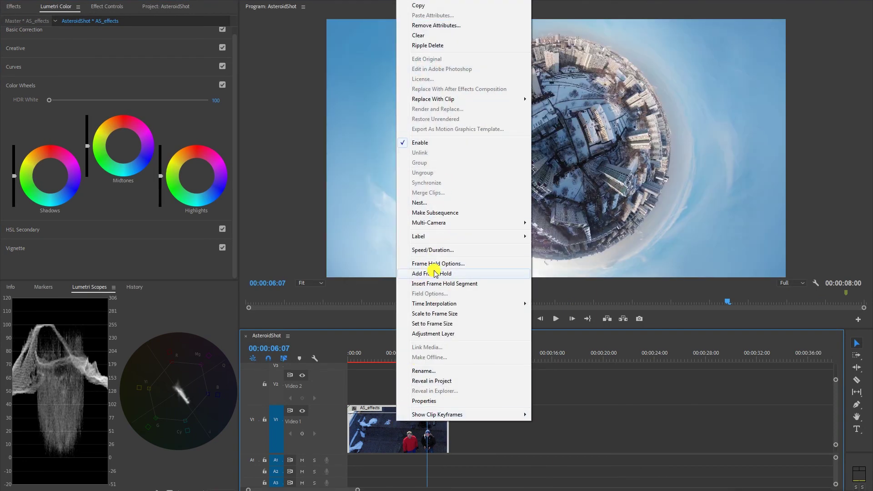
pyautogui.click(444, 257)
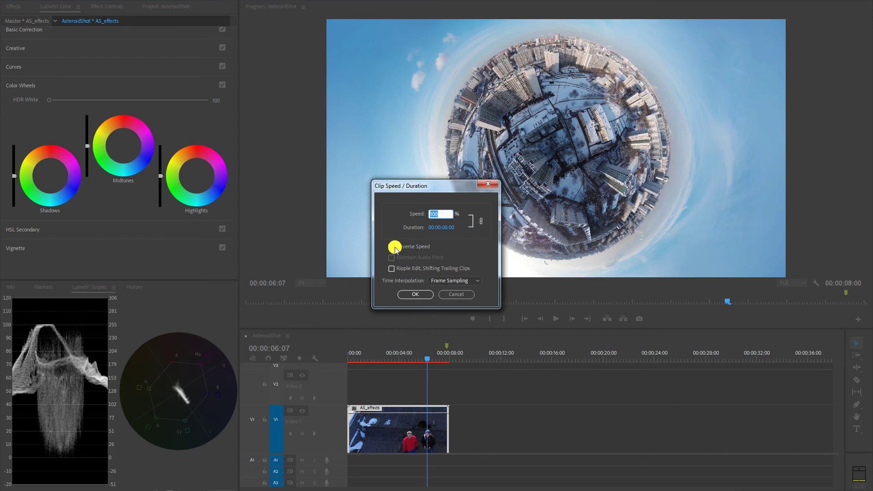
pyautogui.click(395, 249)
pyautogui.click(415, 296)
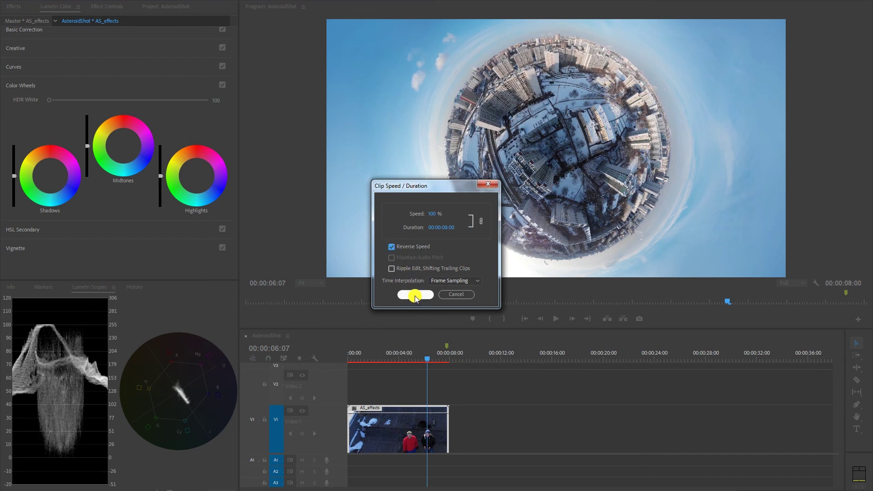
pyautogui.click(361, 353)
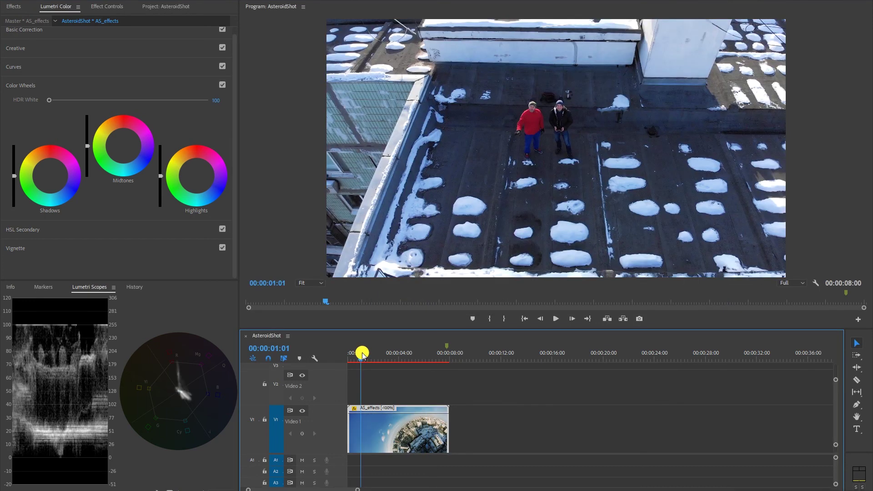